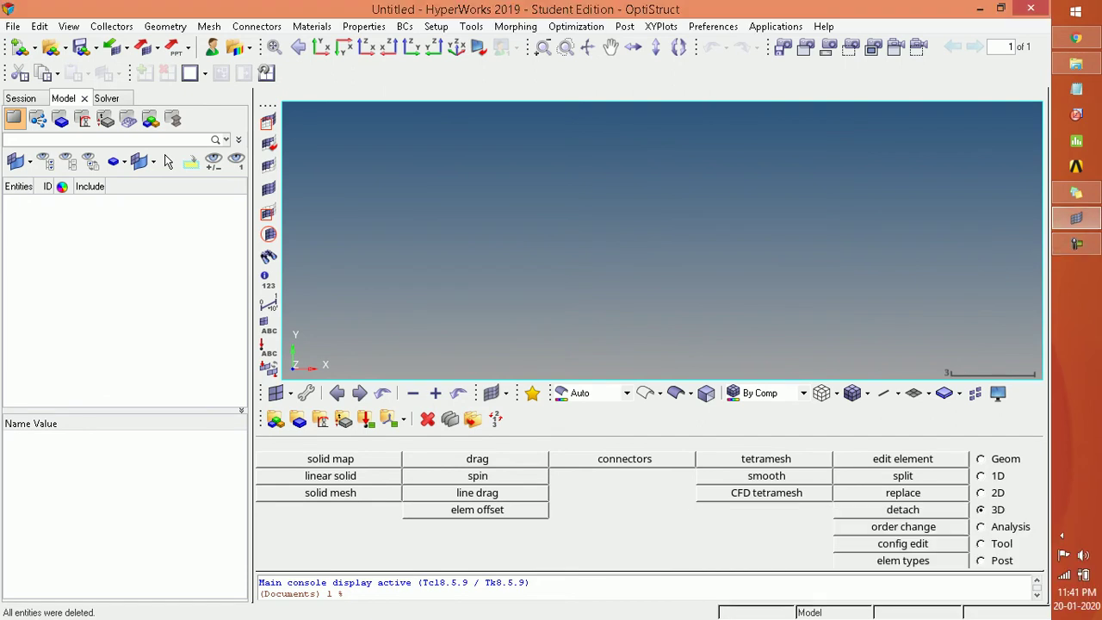
Create a new component collector named 1d.
{"action": "left_click", "coordinate": [111, 26]}
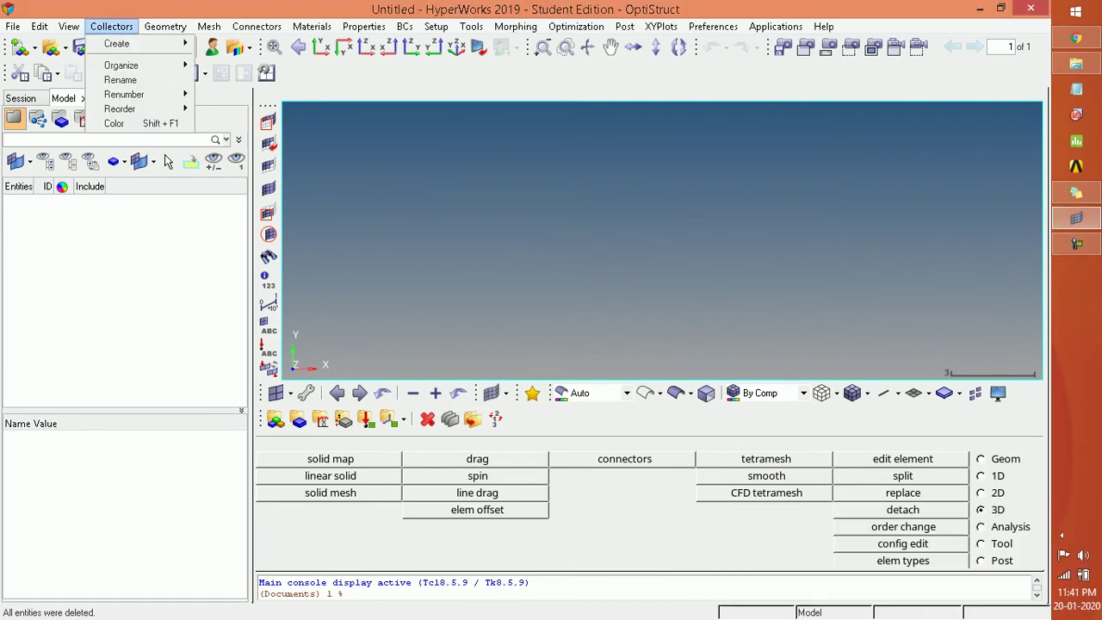
{"action": "mouse_move", "coordinate": [118, 43]}
{"action": "key", "text": "Down"}
{"action": "key", "text": "Return"}
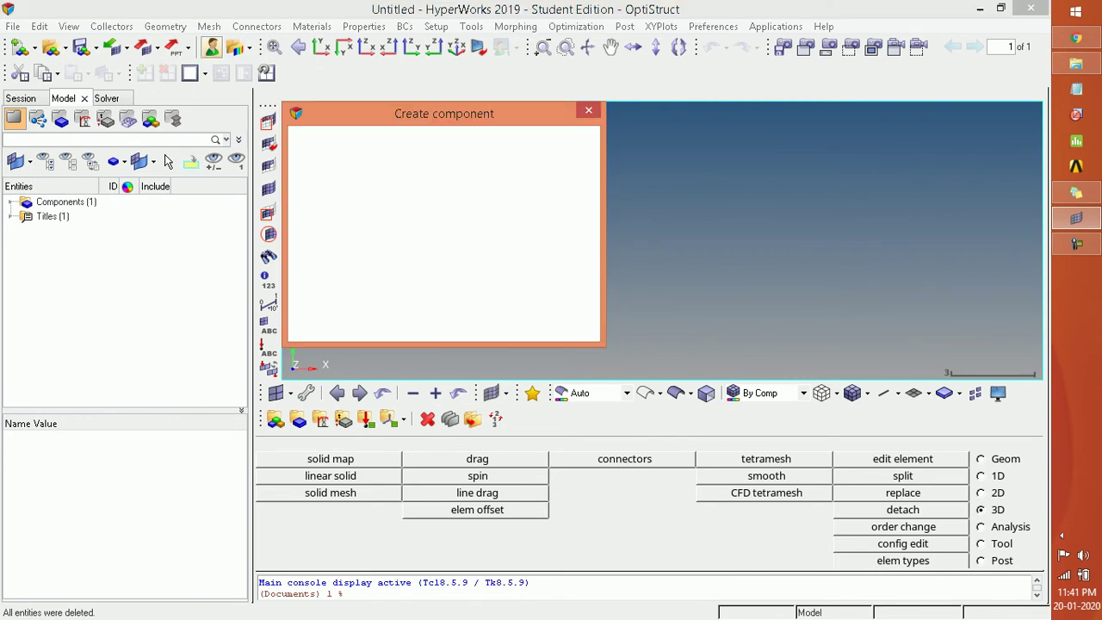
{"action": "type", "text": "1d"}
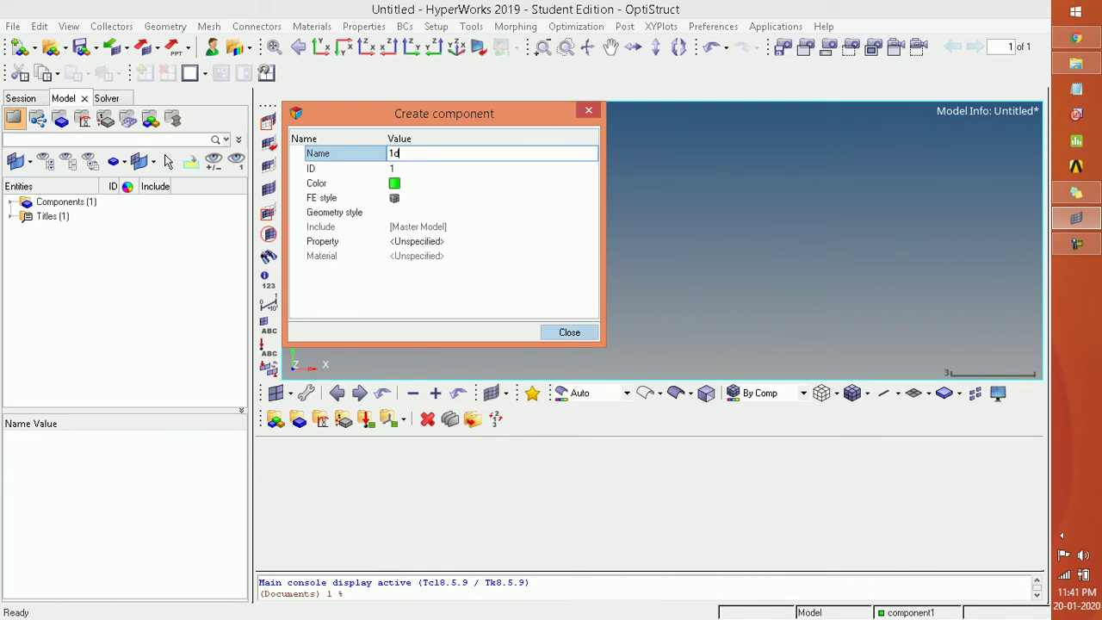
{"action": "key", "text": "Return"}
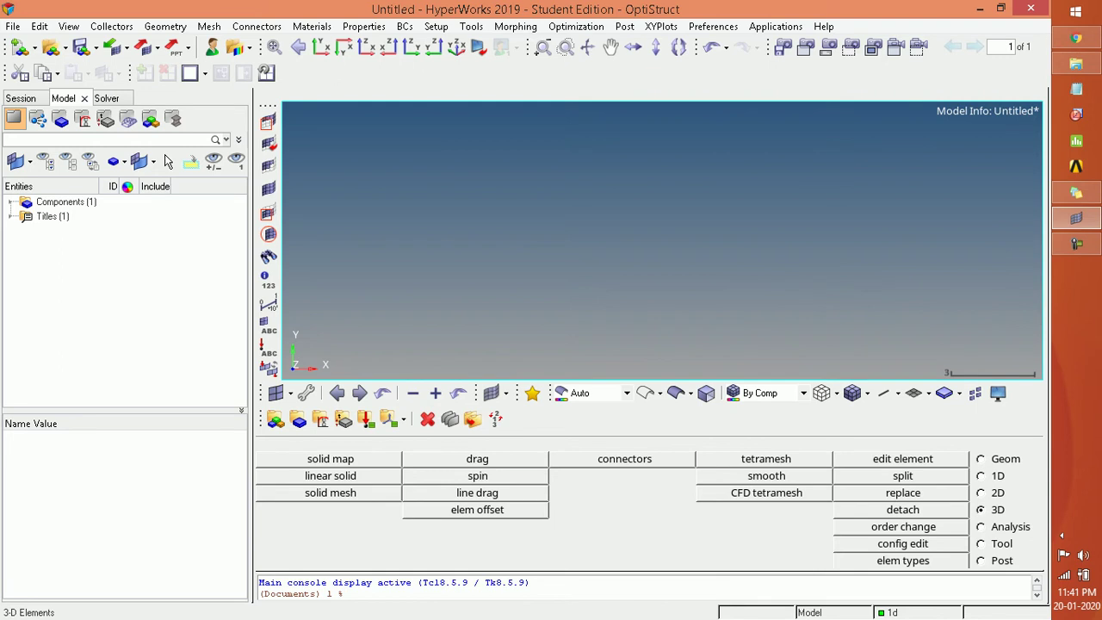
Create a straight line from the origin (0, 0, 0) to the point (10, 0, 0).
{"action": "key", "text": "ctrl+1"}
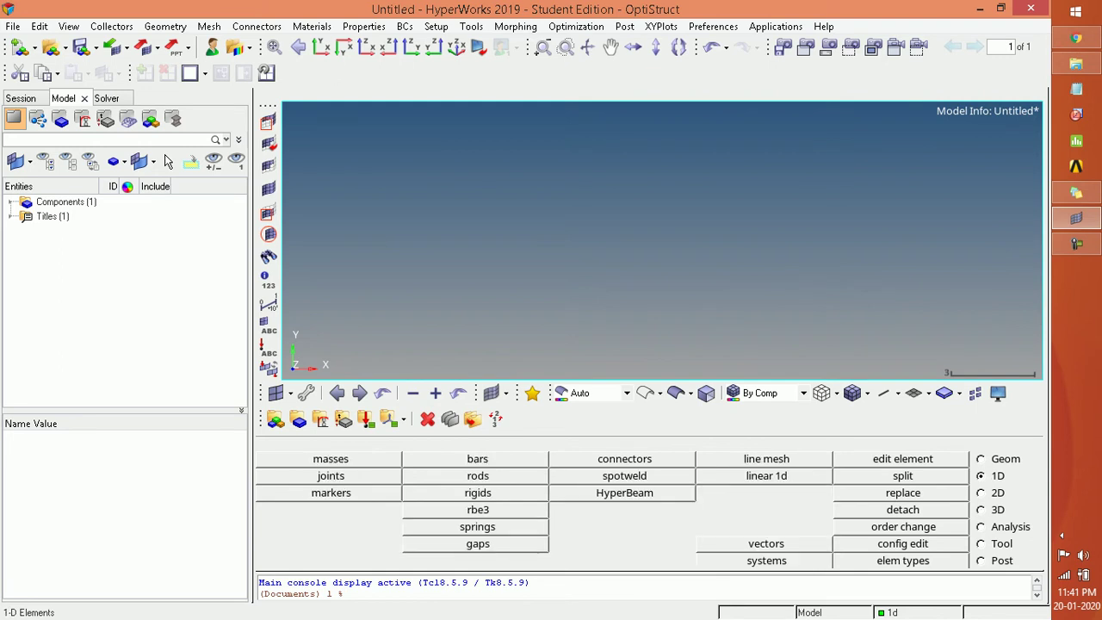
{"action": "key", "text": "ctrl+g"}
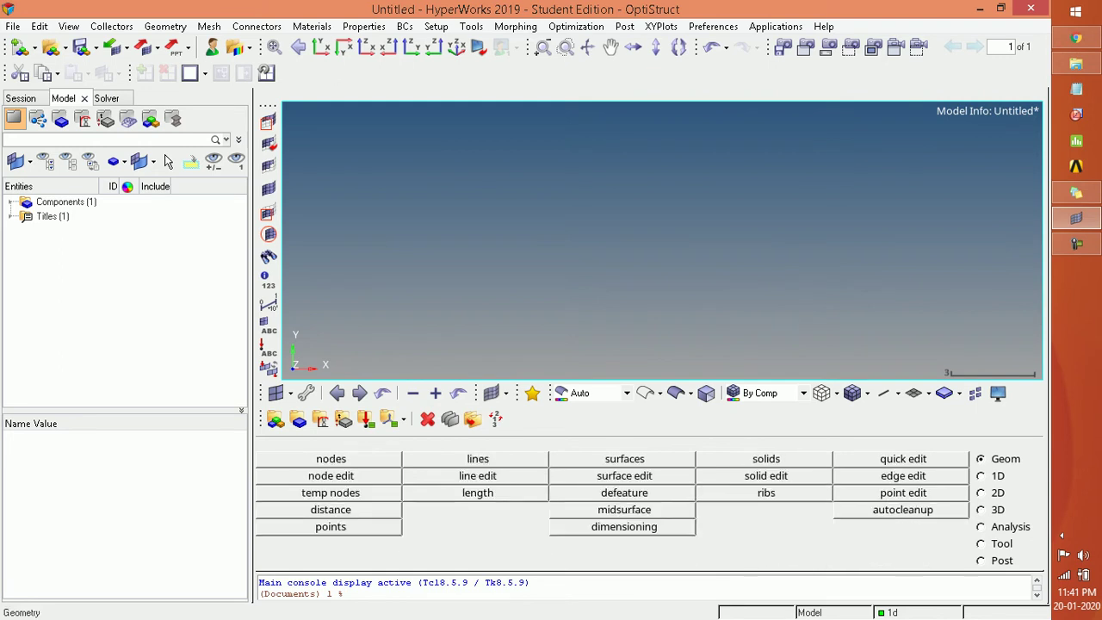
{"action": "left_click", "coordinate": [477, 459]}
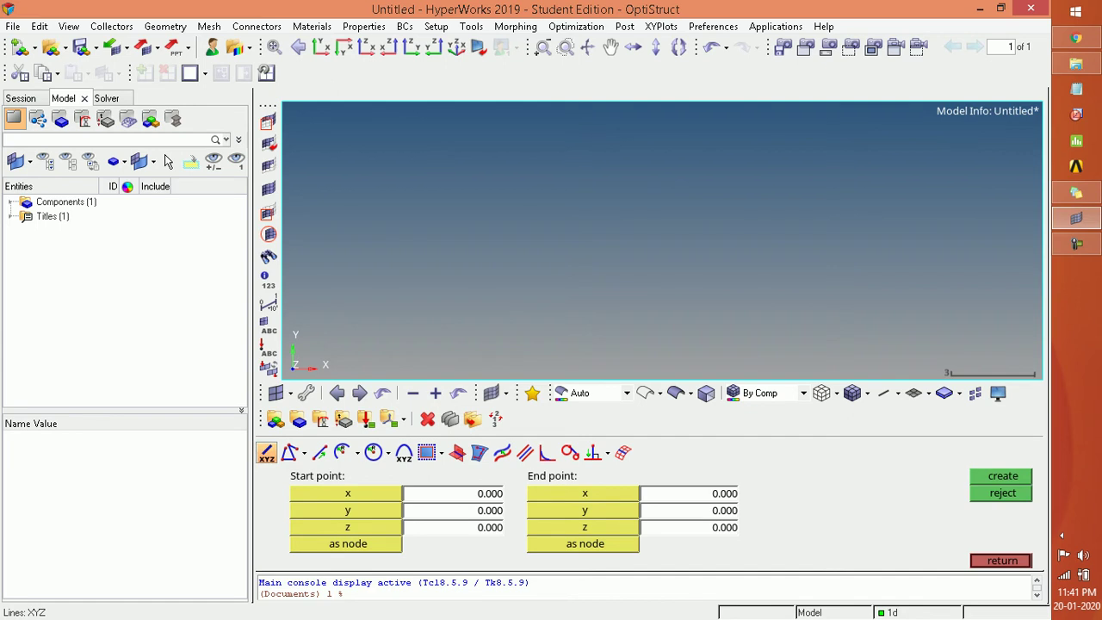
{"action": "left_click", "coordinate": [723, 494]}
{"action": "type", "text": "10"}
{"action": "key", "text": "Return"}
{"action": "key", "text": "Return"}
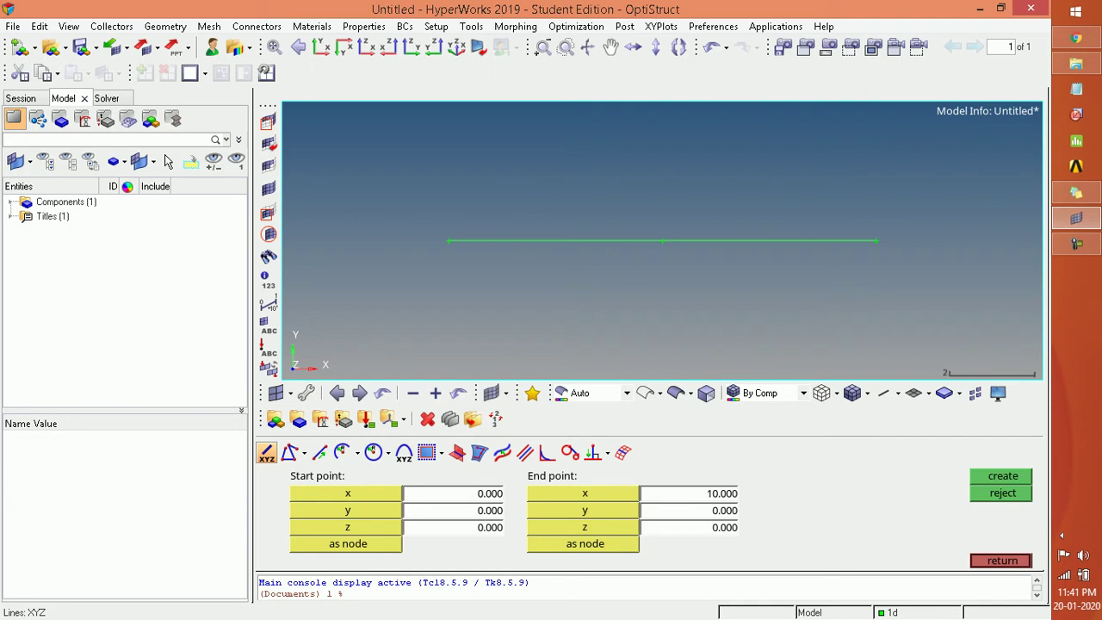
Create a second line from (10, 0, 0) to (10, 10, 0).
{"action": "key", "text": "Tab"}
{"action": "type", "text": "10"}
{"action": "key", "text": "Tab"}
{"action": "key", "text": "Tab"}
{"action": "type", "text": "10"}
{"action": "key", "text": "Return"}
{"action": "key", "text": "f"}
Create a third line from (10, 10, 0) to (0, 10, 0).
{"action": "left_click", "coordinate": [489, 511]}
{"action": "type", "text": "10"}
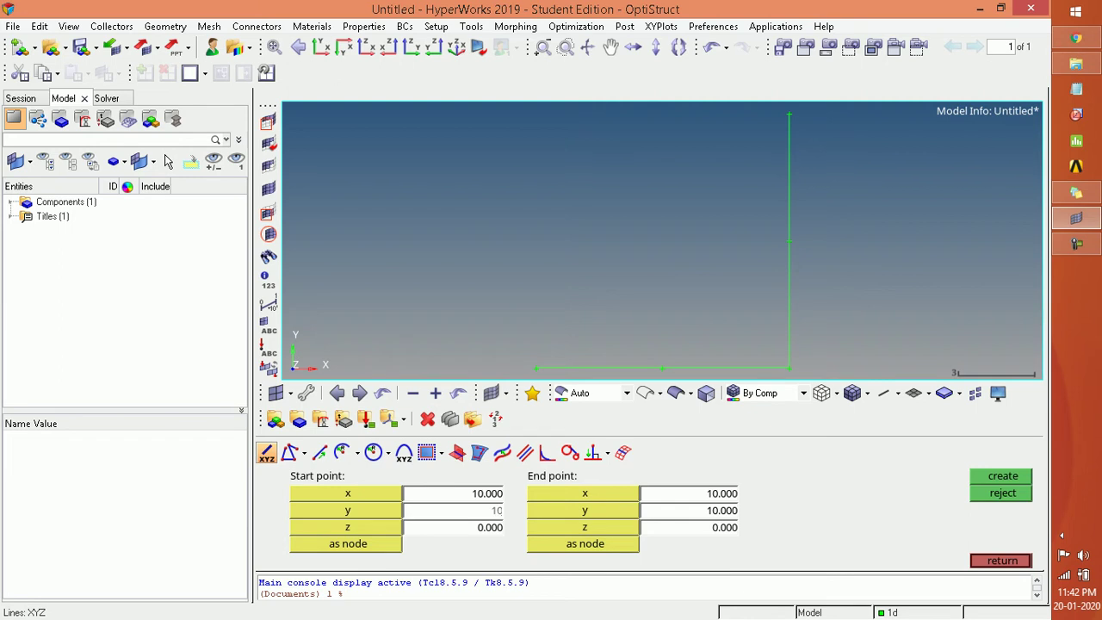
{"action": "key", "text": "Tab"}
{"action": "type", "text": "0"}
{"action": "key", "text": "Return"}
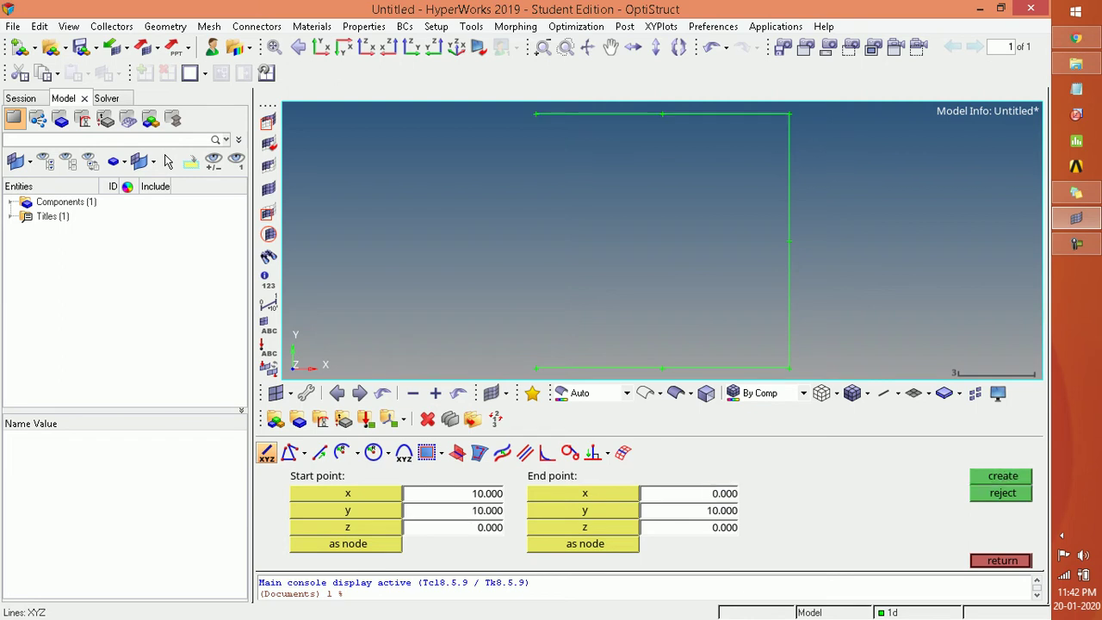
Close the square with a line between (0, 0, 0) and (0, 10, 0).
{"action": "key", "text": "Tab"}
{"action": "type", "text": "0"}
{"action": "key", "text": "Tab"}
{"action": "key", "text": "Tab"}
{"action": "key", "text": "Tab"}
{"action": "key", "text": "Tab"}
{"action": "type", "text": "0"}
{"action": "key", "text": "Return"}
{"action": "key", "text": "Return"}
{"action": "key", "text": "Escape"}
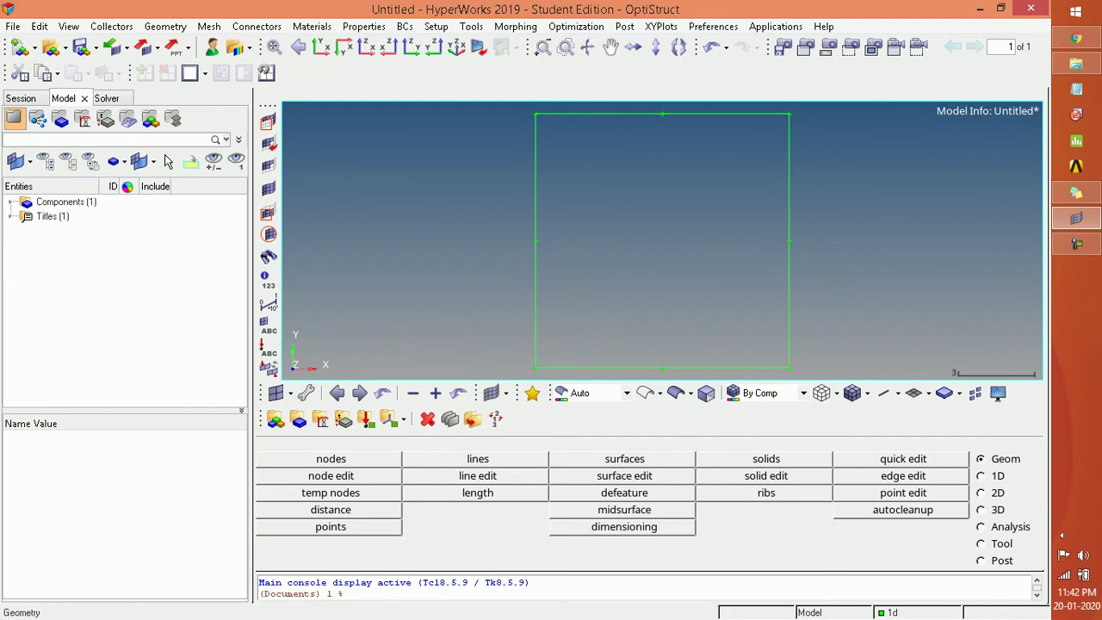
Fill the square with a Spline/Filler surface built from all four lines.
{"action": "left_click", "coordinate": [624, 458]}
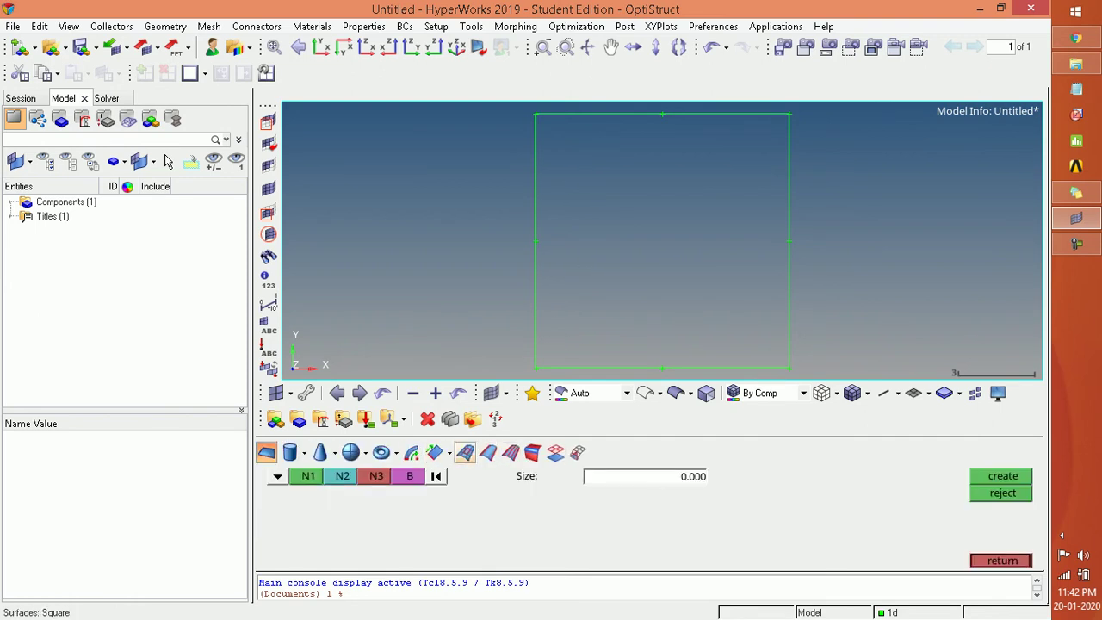
{"action": "left_click", "coordinate": [466, 452]}
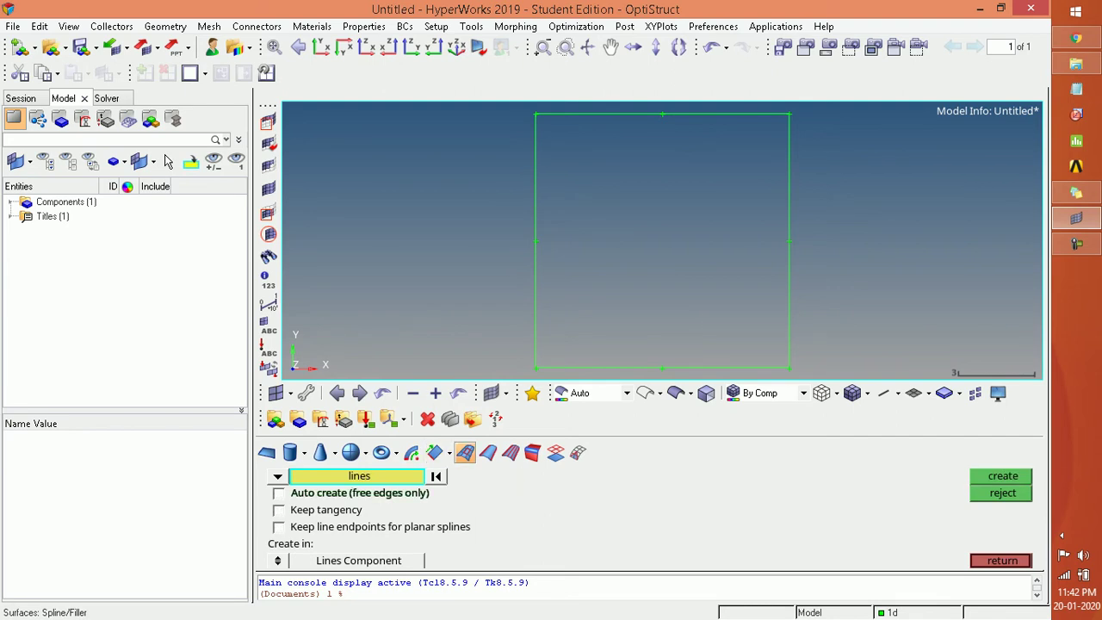
{"action": "left_click", "coordinate": [414, 476]}
{"action": "left_click", "coordinate": [342, 501]}
{"action": "key", "text": "Return"}
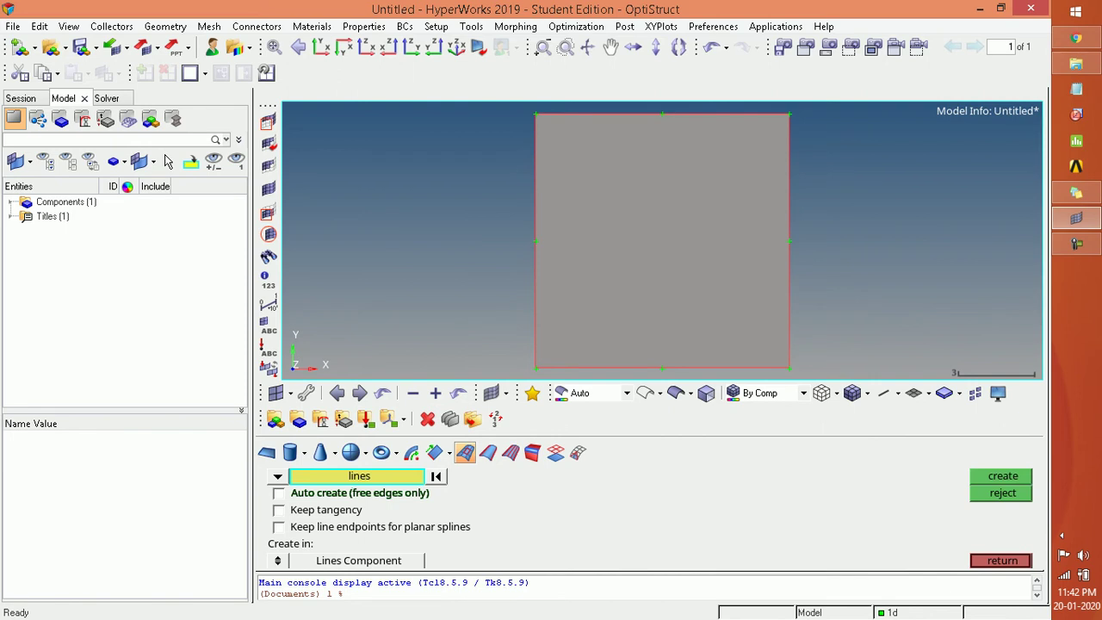
{"action": "middle_click", "coordinate": [168, 162]}
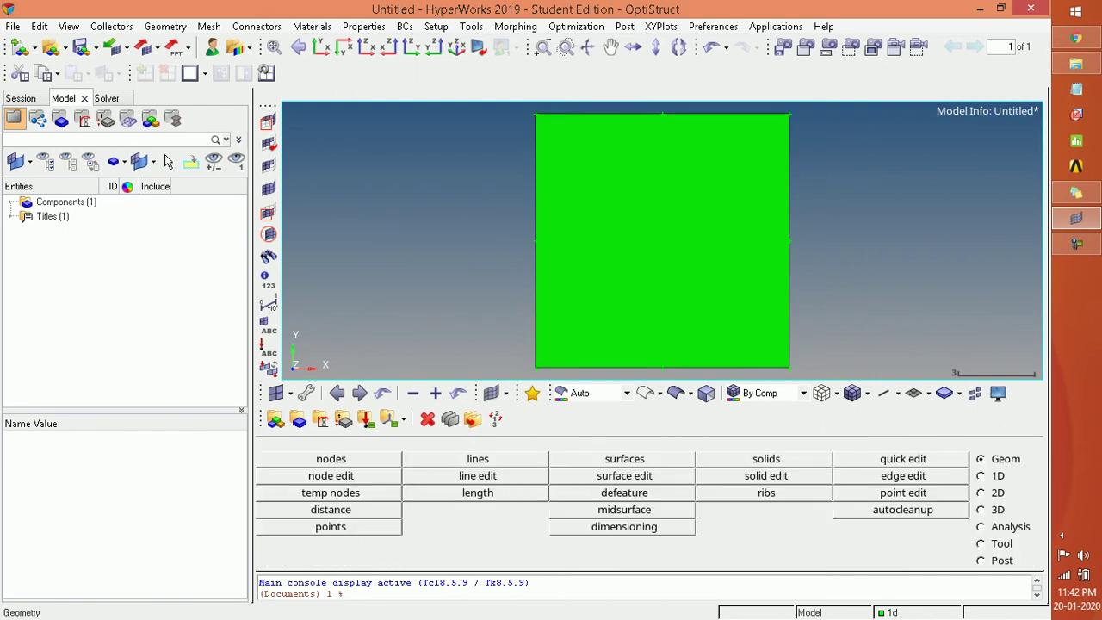
Create a new component collector named 2d.
{"action": "left_click", "coordinate": [111, 25]}
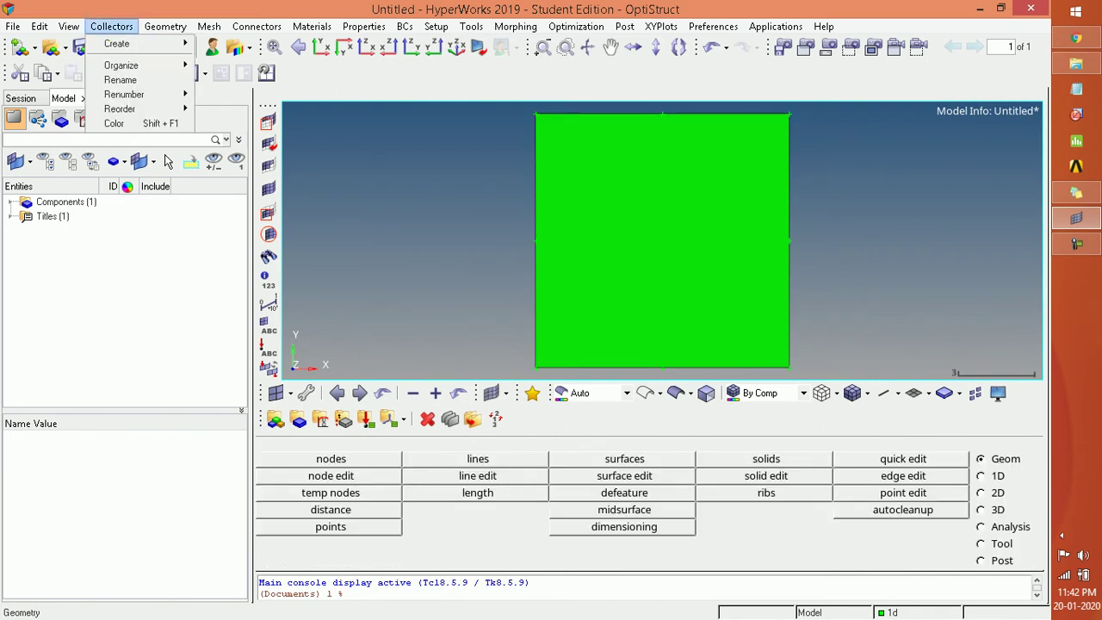
{"action": "mouse_move", "coordinate": [117, 43]}
{"action": "key", "text": "Down"}
{"action": "key", "text": "Return"}
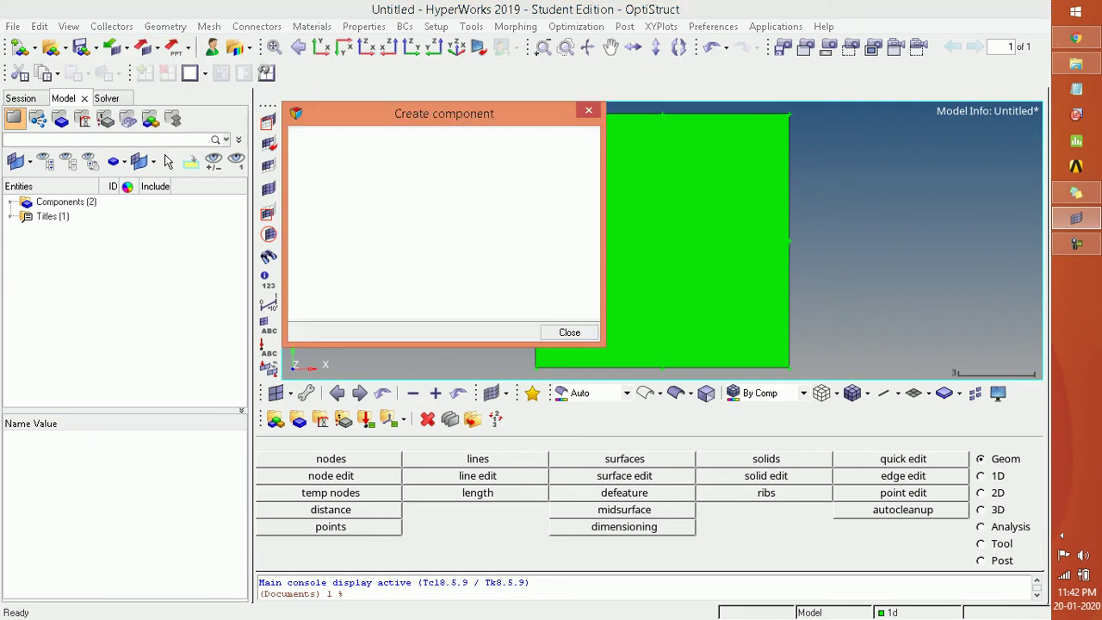
{"action": "type", "text": "2d"}
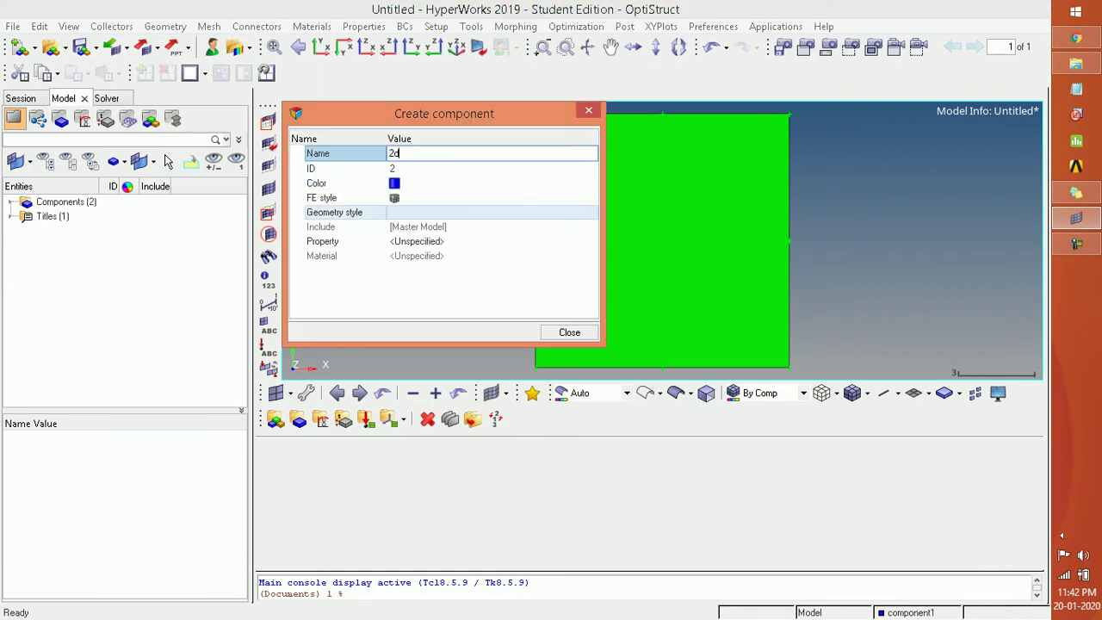
{"action": "key", "text": "Return"}
{"action": "key", "text": "Return"}
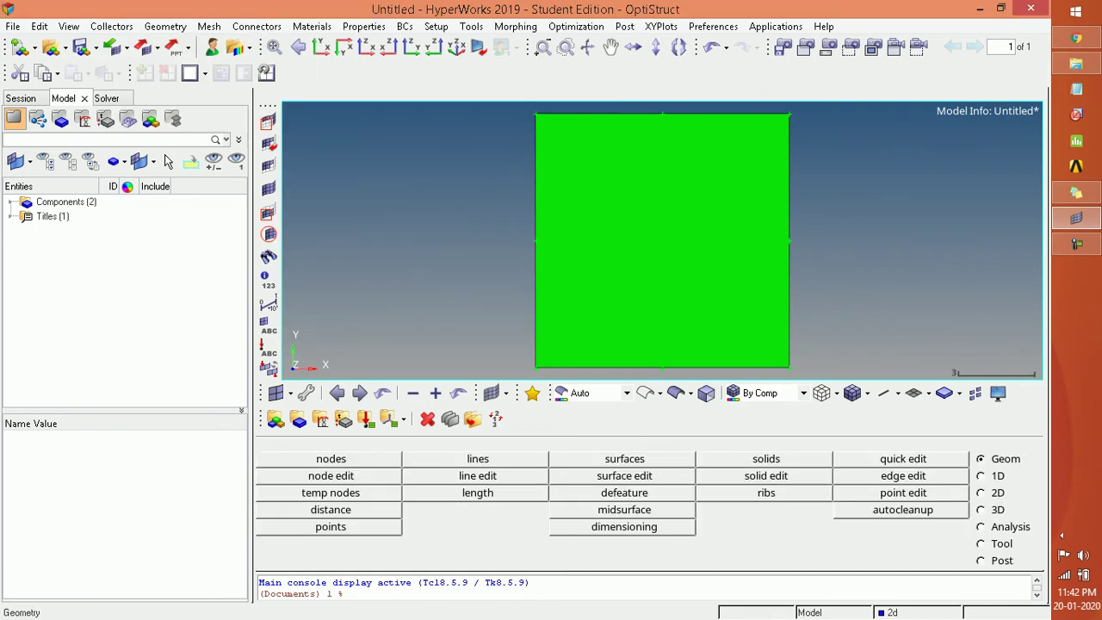
Automesh the square surface by size and bias with element size 1, automatic mode, placing the elements in the current component.
{"action": "left_click", "coordinate": [981, 493]}
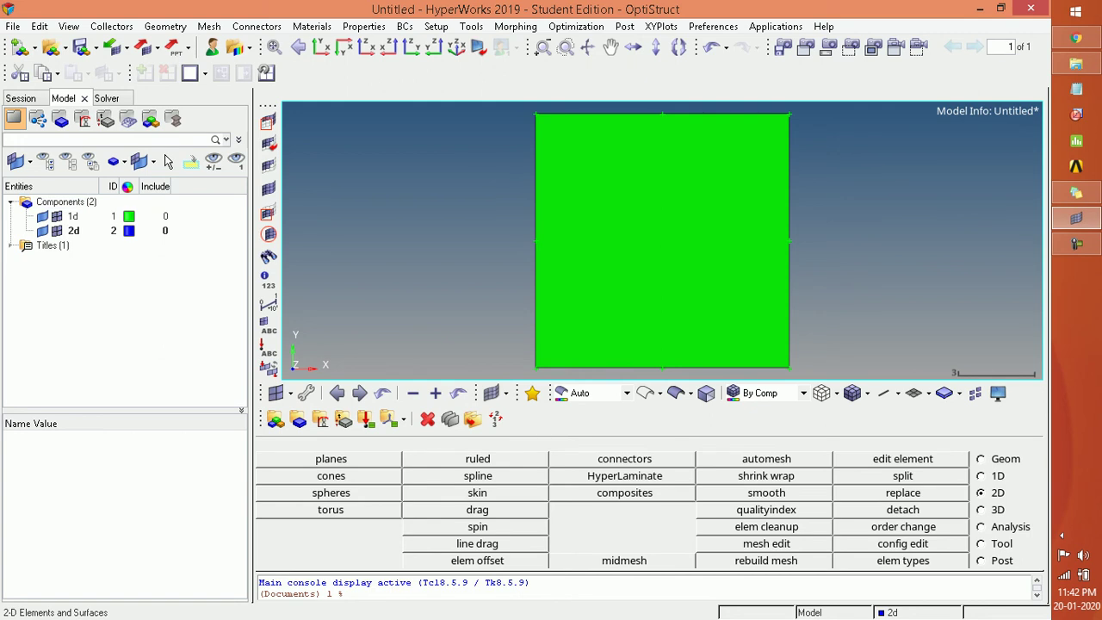
{"action": "key", "text": "F12"}
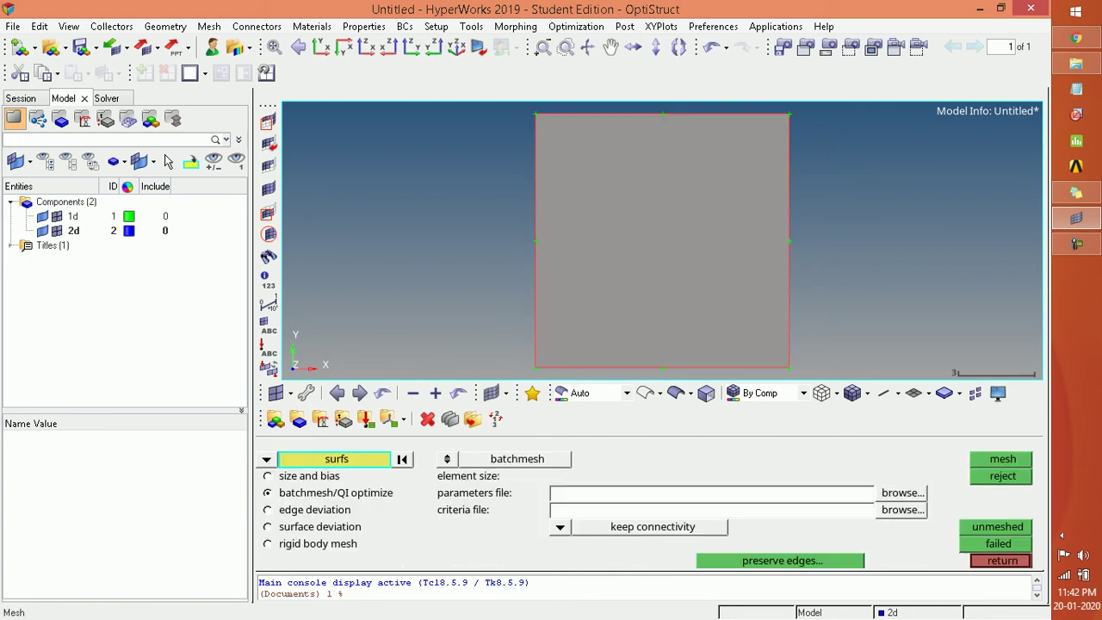
{"action": "left_click", "coordinate": [268, 476]}
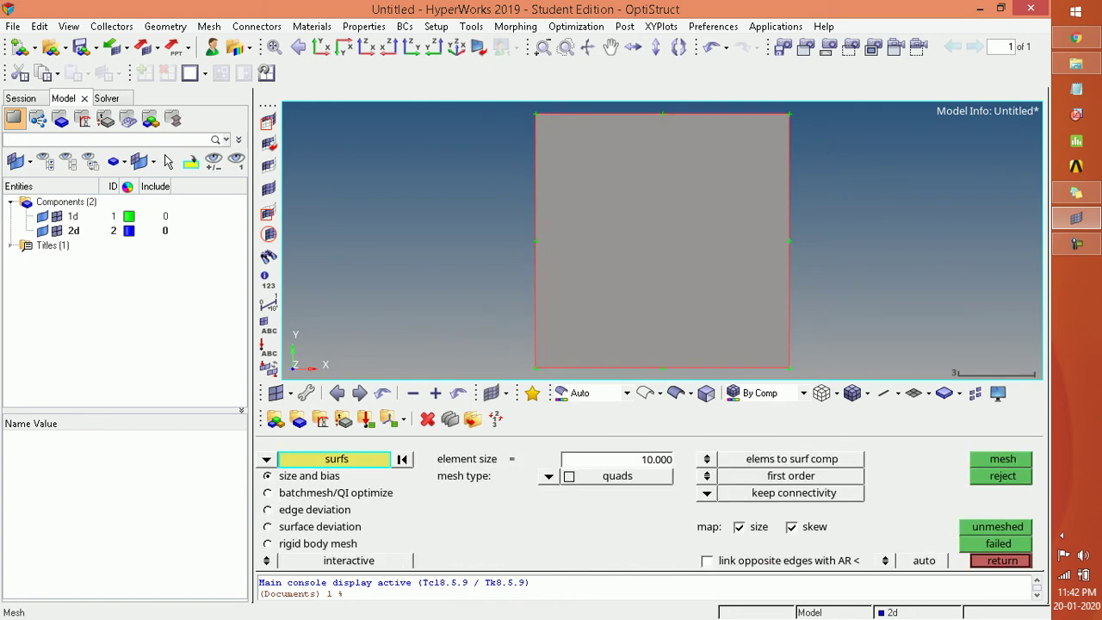
{"action": "left_click", "coordinate": [662, 241]}
{"action": "key", "text": "Tab"}
{"action": "type", "text": "1"}
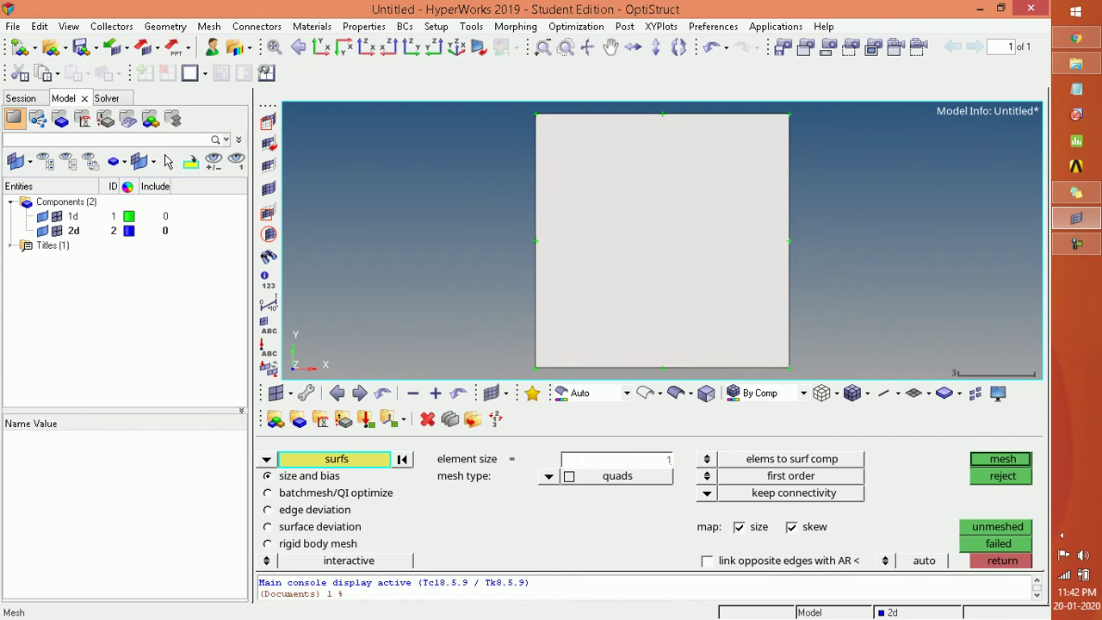
{"action": "key", "text": "Return"}
{"action": "key", "text": "space"}
{"action": "left_click", "coordinate": [706, 459]}
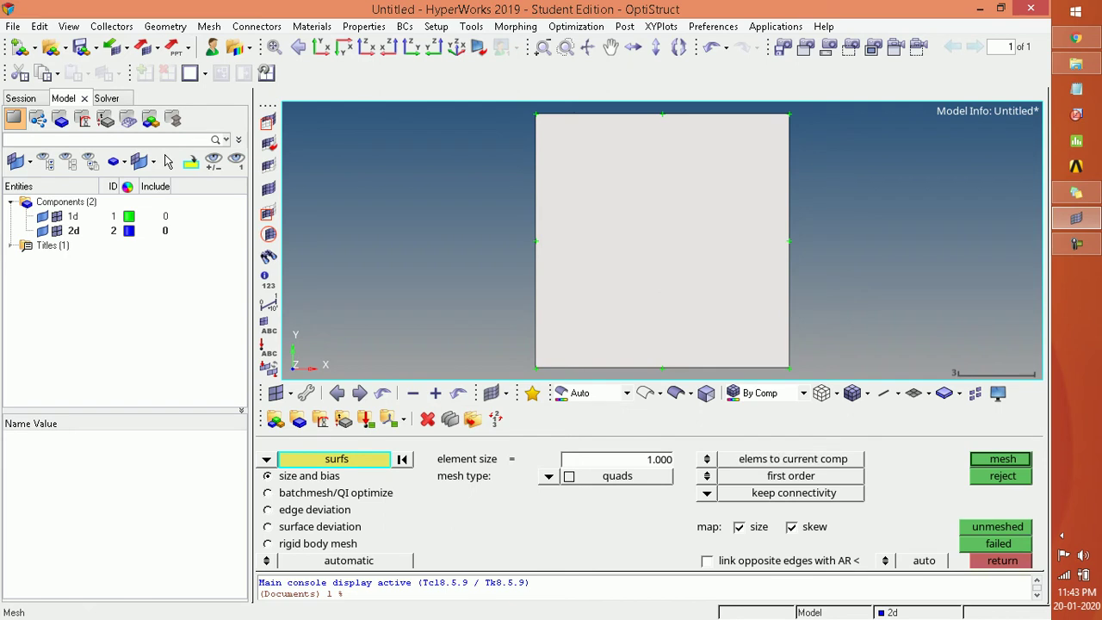
{"action": "key", "text": "Return"}
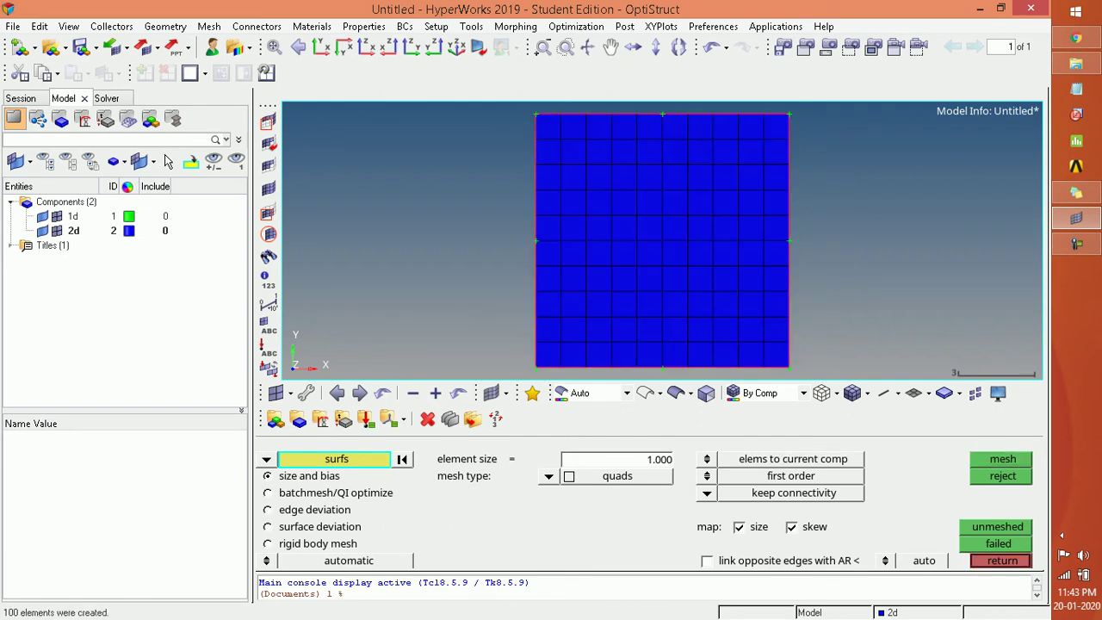
{"action": "middle_click", "coordinate": [167, 162]}
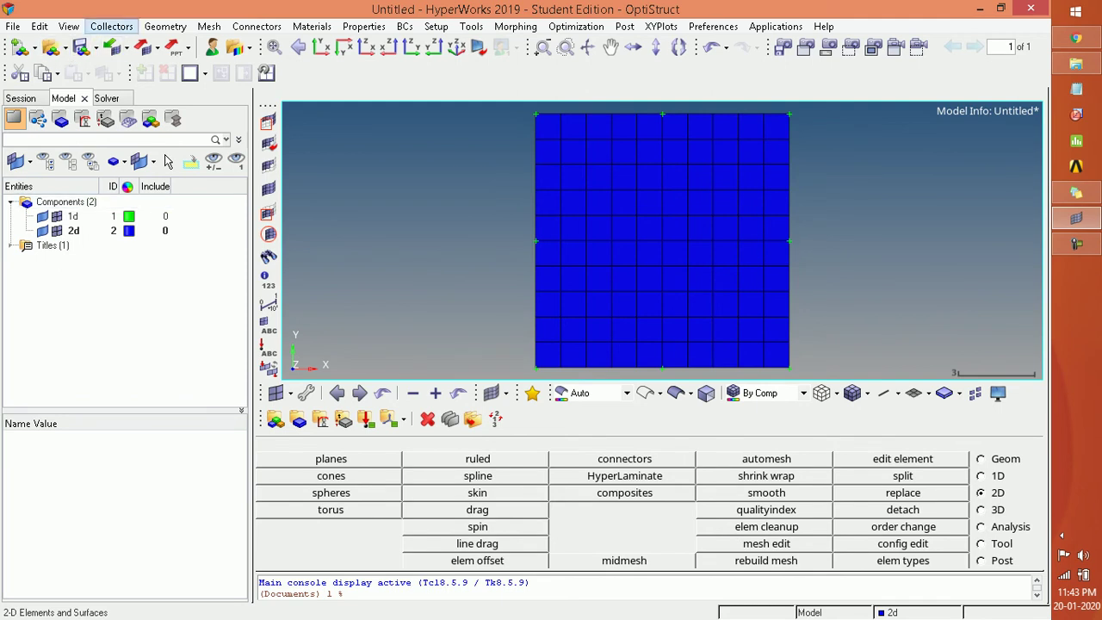
Create a new component collector named 3d.
{"action": "left_click", "coordinate": [112, 27]}
{"action": "mouse_move", "coordinate": [117, 43]}
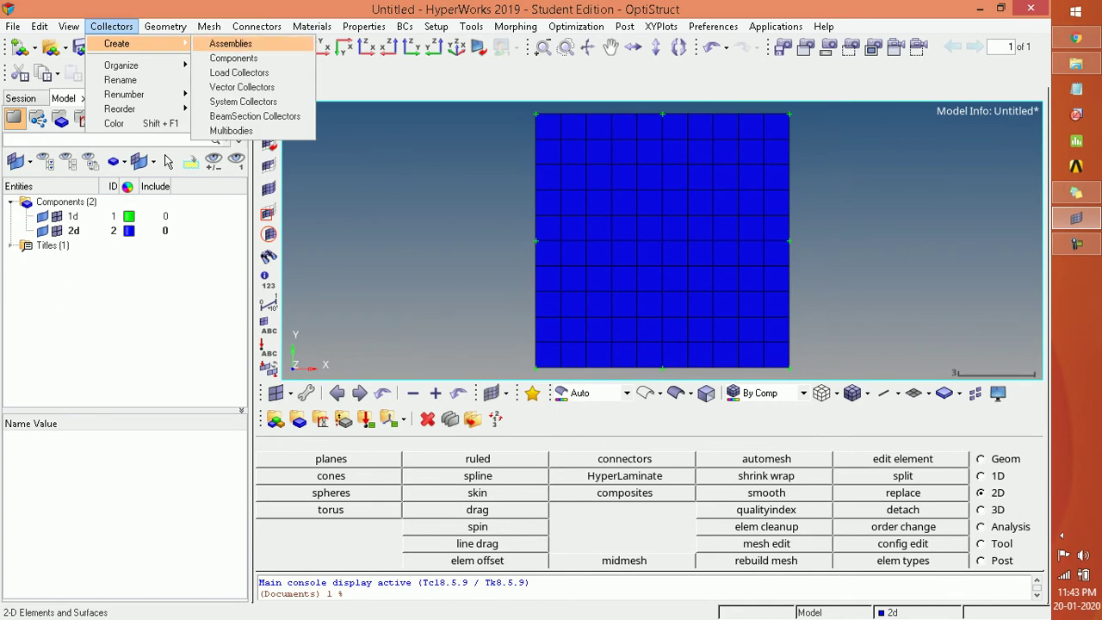
{"action": "left_click", "coordinate": [233, 57]}
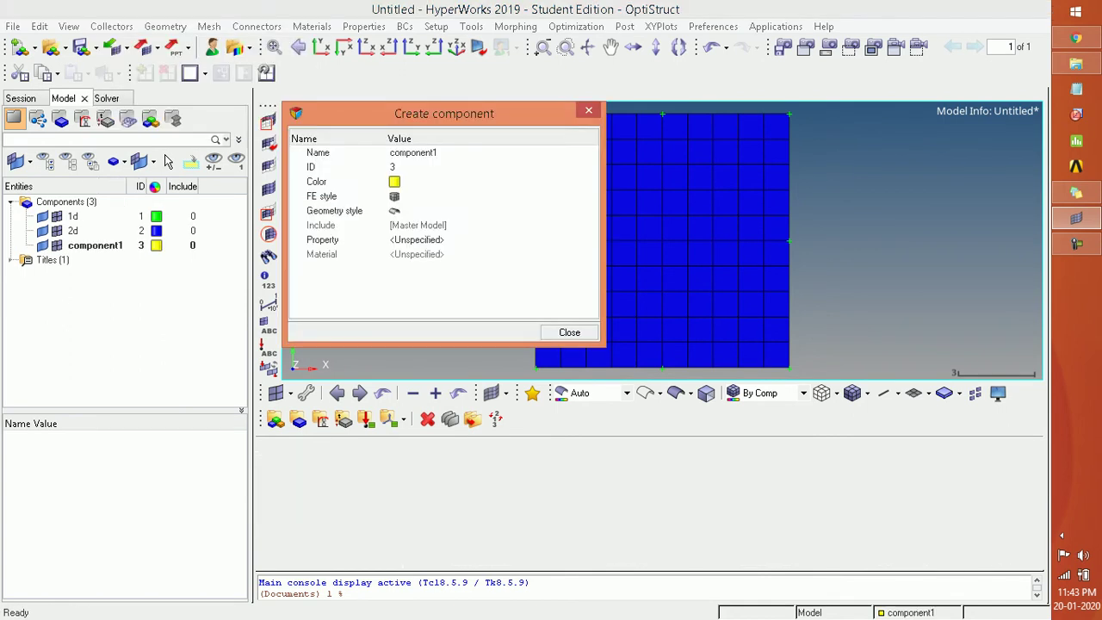
{"action": "left_click", "coordinate": [413, 153]}
{"action": "type", "text": "3d"}
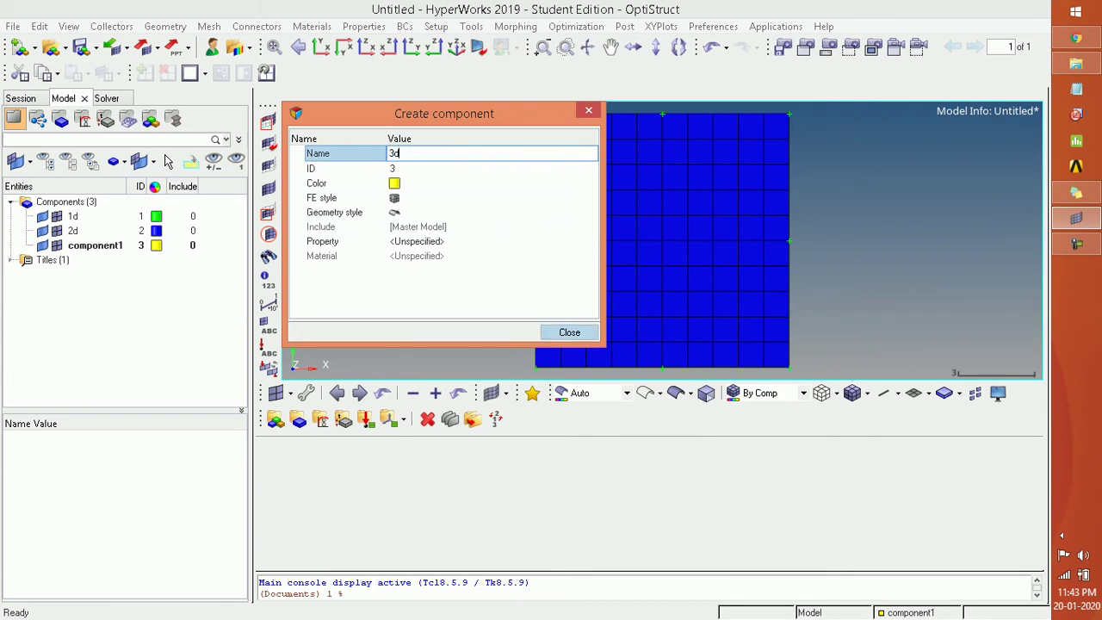
{"action": "left_click", "coordinate": [569, 332]}
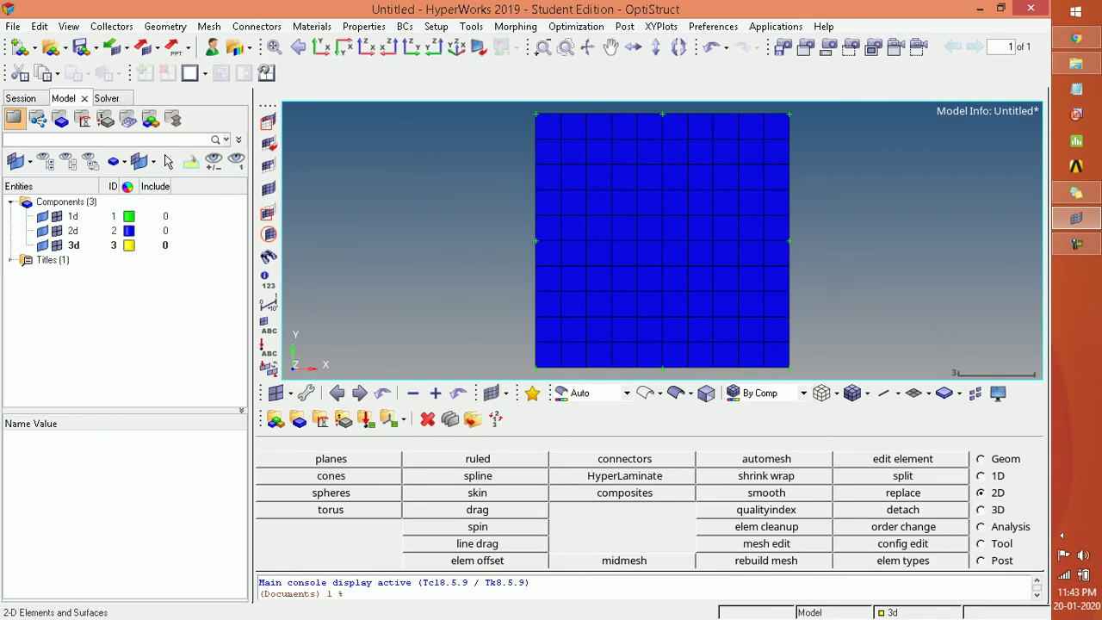
Bring up the 3D meshing tools and hide component 1d's geometry and elements and component 2d's geometry.
{"action": "left_click", "coordinate": [982, 510]}
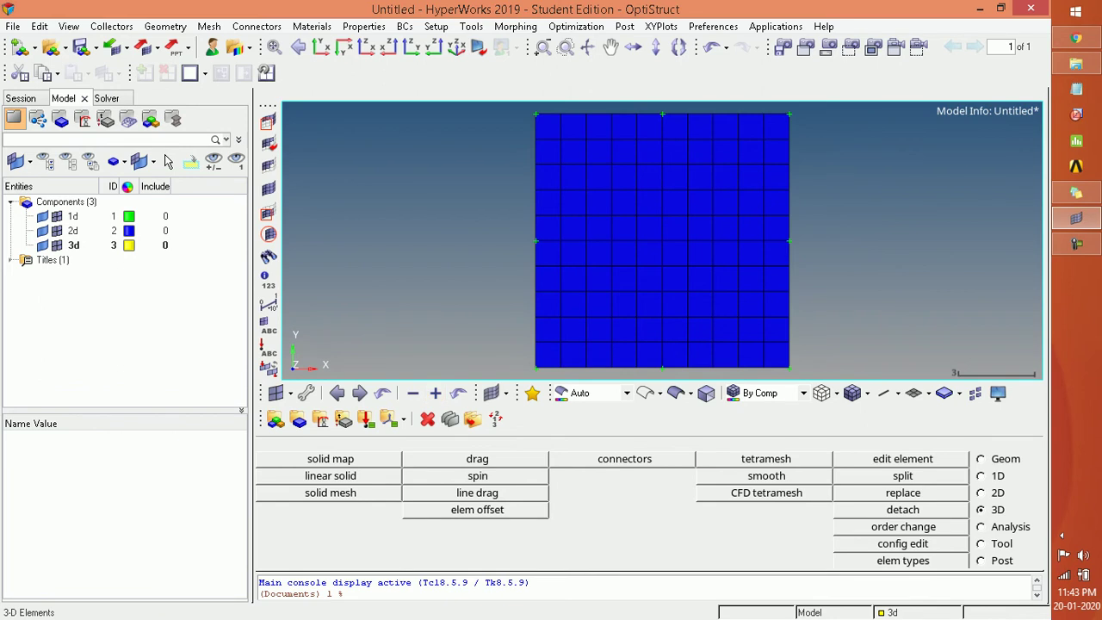
{"action": "scroll", "coordinate": [437, 273], "scroll_direction": "down", "scroll_amount": 2, "text": "ctrl"}
{"action": "left_click_drag", "start_coordinate": [660, 259], "coordinate": [661, 240], "text": "ctrl"}
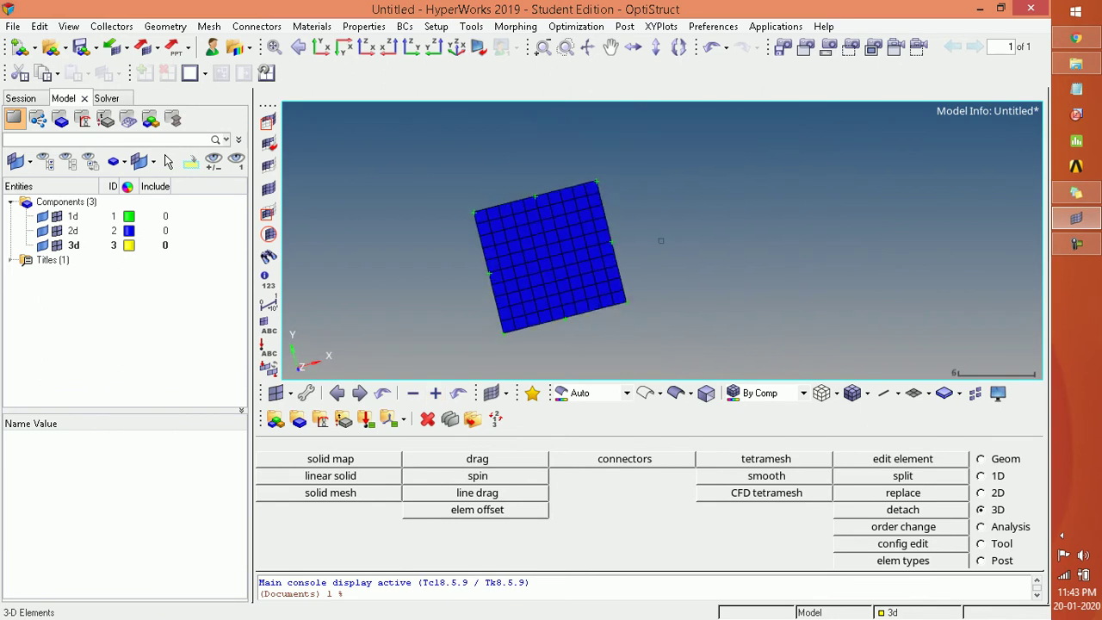
{"action": "left_click", "coordinate": [42, 216]}
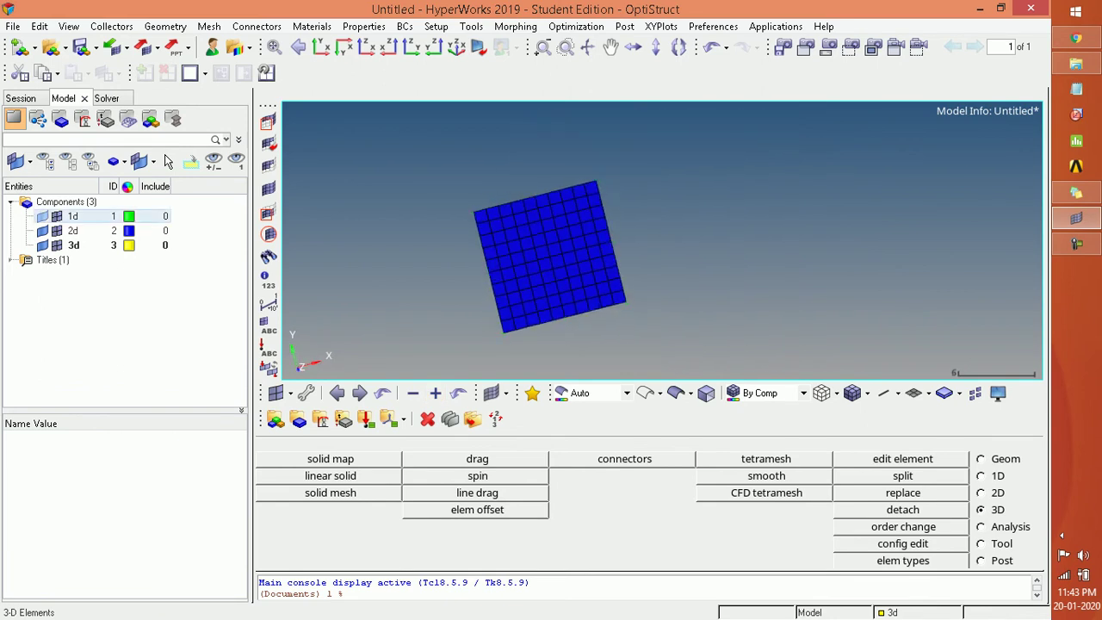
{"action": "left_click", "coordinate": [57, 216]}
{"action": "left_click", "coordinate": [42, 230]}
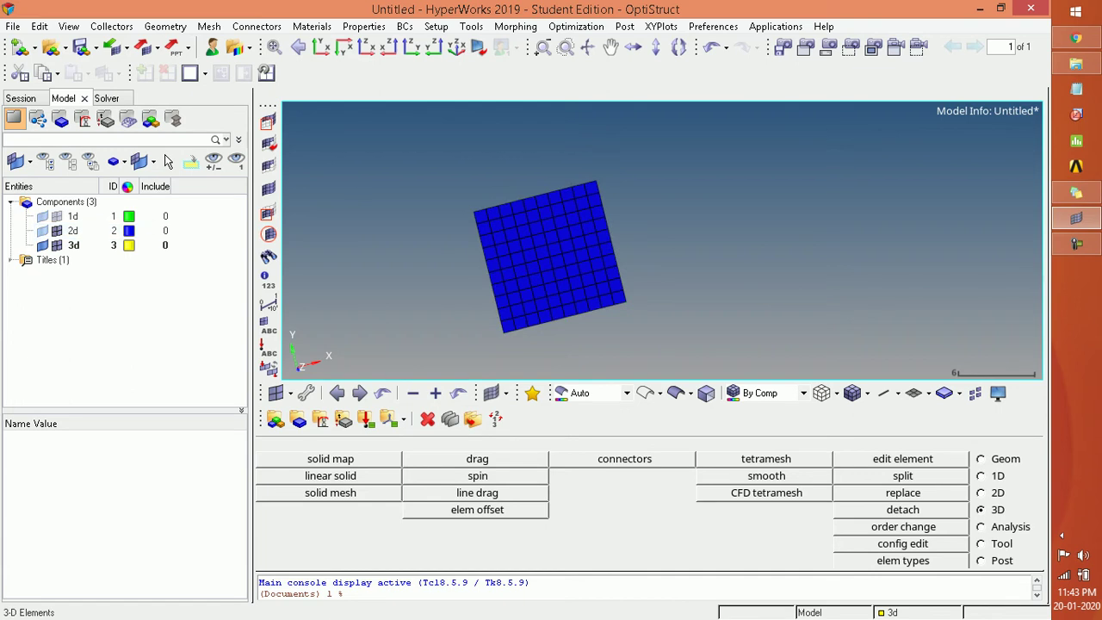
{"action": "left_click_drag", "start_coordinate": [660, 241], "coordinate": [689, 231], "text": "ctrl"}
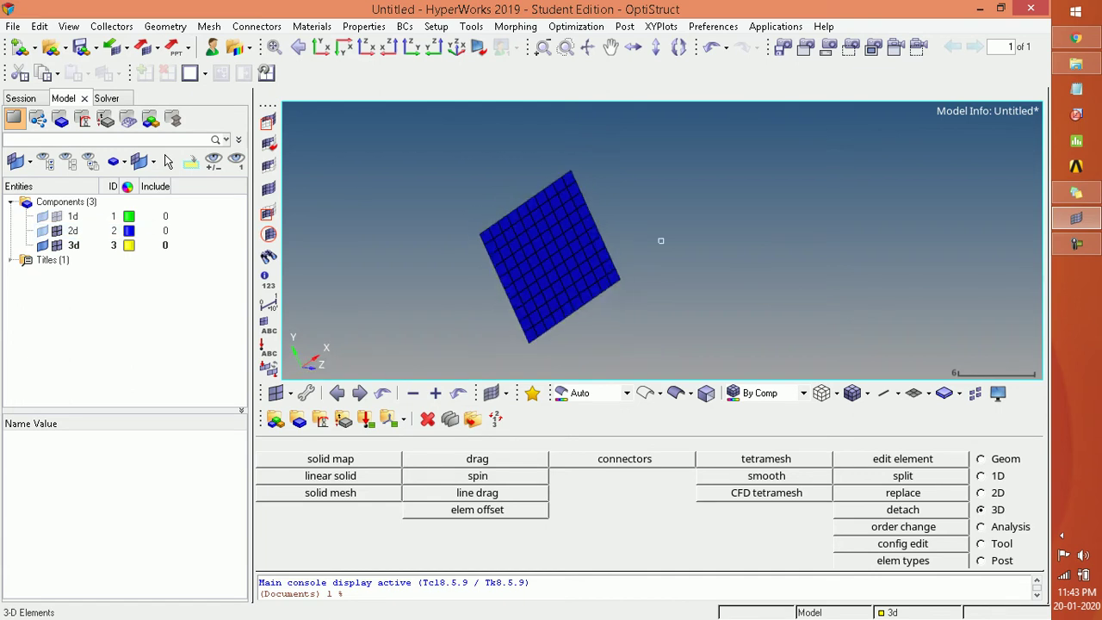
Drag all displayed 2D elements a distance of 50 along the z-axis with 50 elements on drag, in the current component.
{"action": "left_click", "coordinate": [478, 459]}
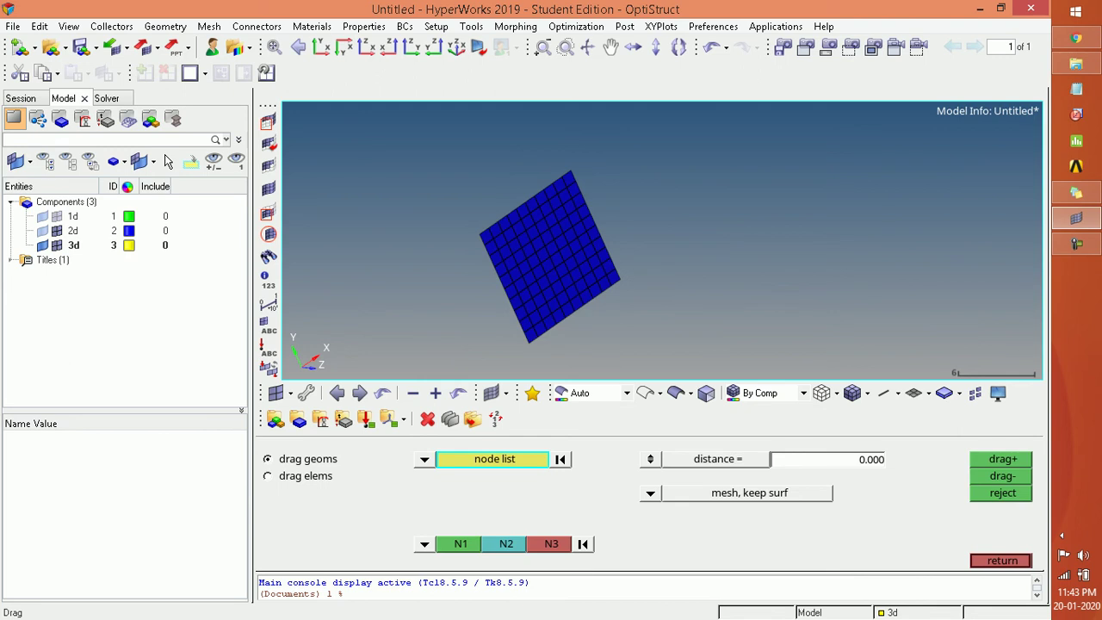
{"action": "left_click", "coordinate": [268, 475]}
{"action": "left_click", "coordinate": [482, 476]}
{"action": "left_click", "coordinate": [342, 493]}
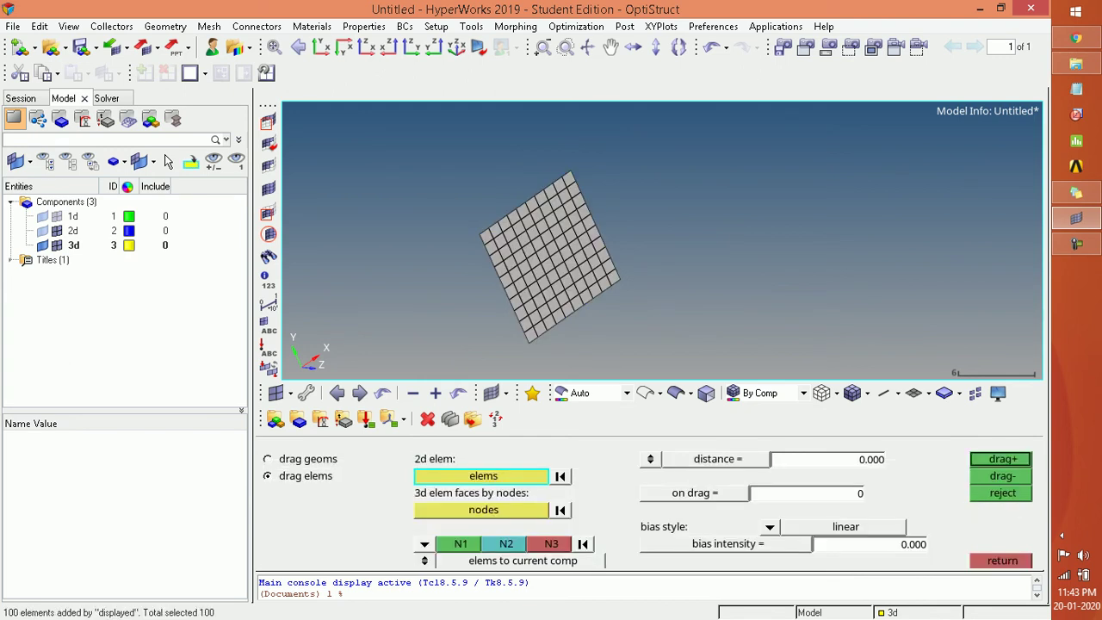
{"action": "left_click", "coordinate": [871, 459]}
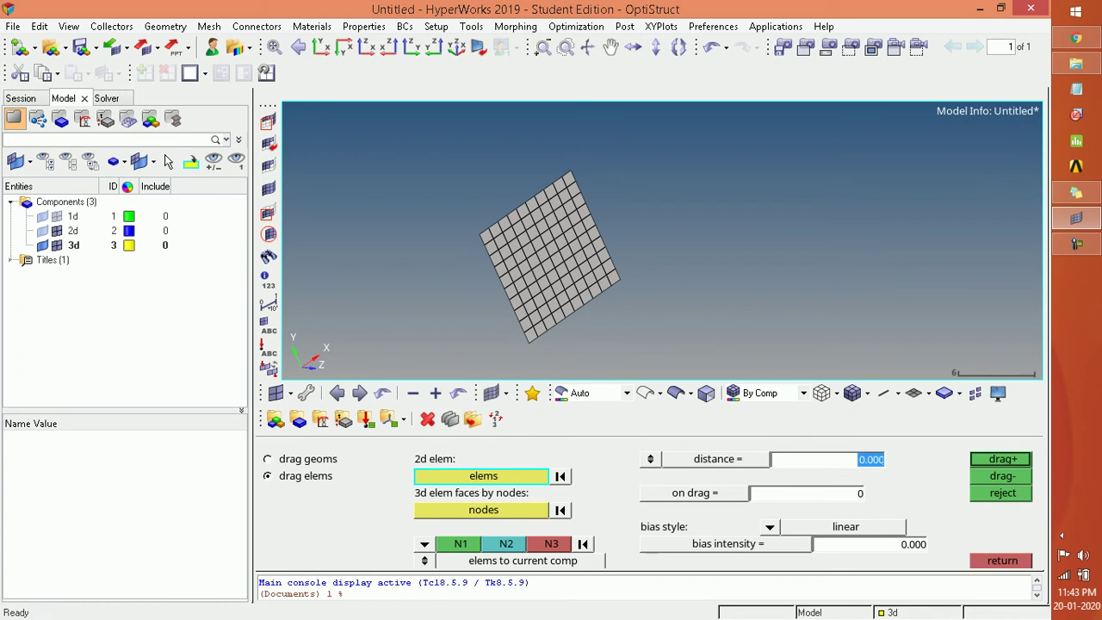
{"action": "type", "text": "50"}
{"action": "key", "text": "Tab"}
{"action": "type", "text": "50"}
{"action": "key", "text": "Tab"}
{"action": "left_click", "coordinate": [381, 526]}
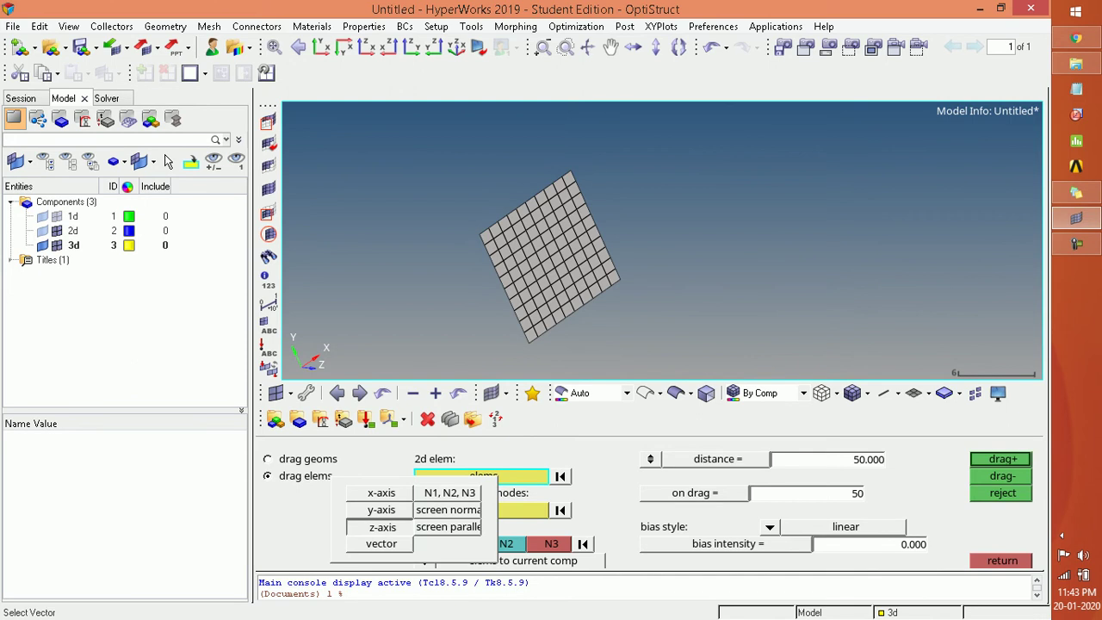
{"action": "left_click", "coordinate": [1001, 459]}
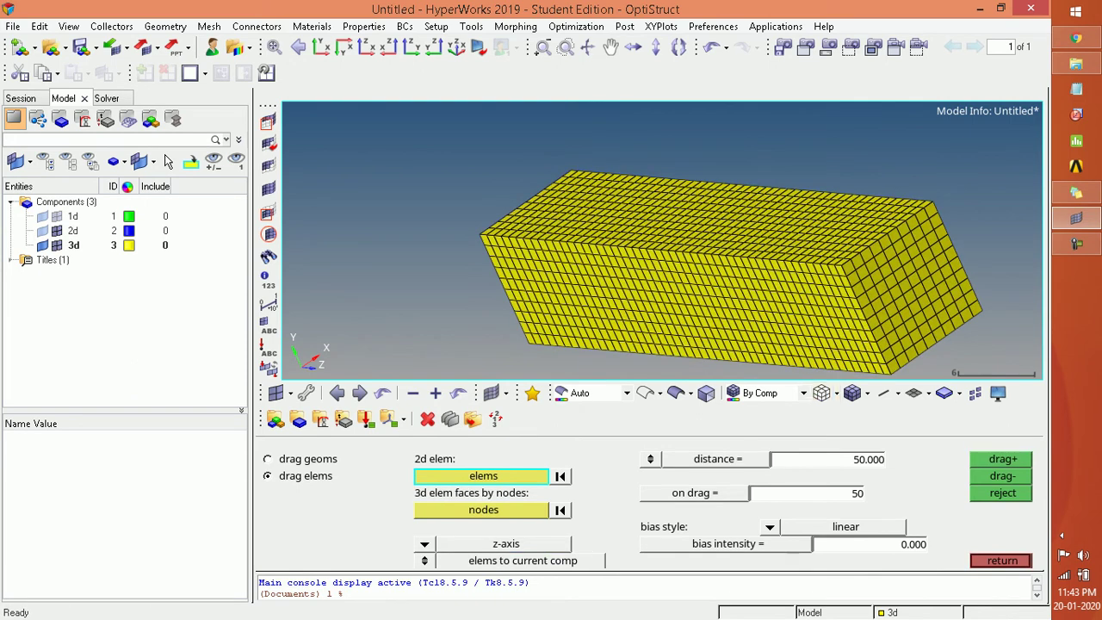
Create a load collector named bc.
{"action": "scroll", "coordinate": [465, 216], "scroll_direction": "down", "scroll_amount": 3}
{"action": "mouse_move", "coordinate": [466, 216]}
{"action": "left_mouse_down", "text": "ctrl"}
{"action": "mouse_move", "coordinate": [516, 250]}
{"action": "mouse_move", "coordinate": [586, 216]}
{"action": "mouse_move", "coordinate": [660, 241]}
{"action": "left_mouse_up", "text": "ctrl"}
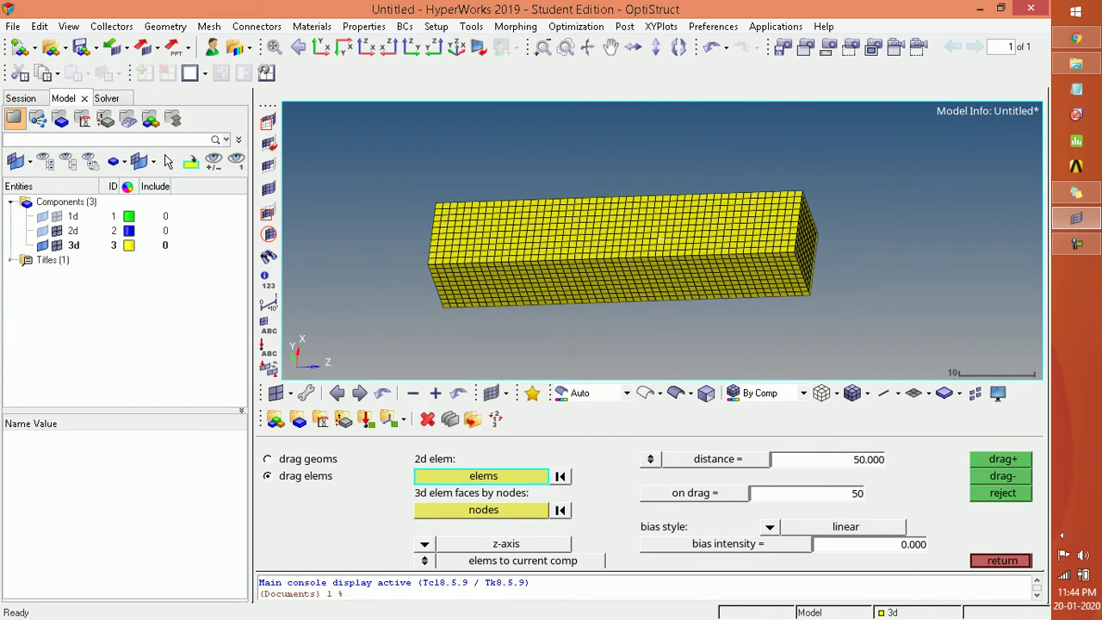
{"action": "left_click", "coordinate": [1077, 244]}
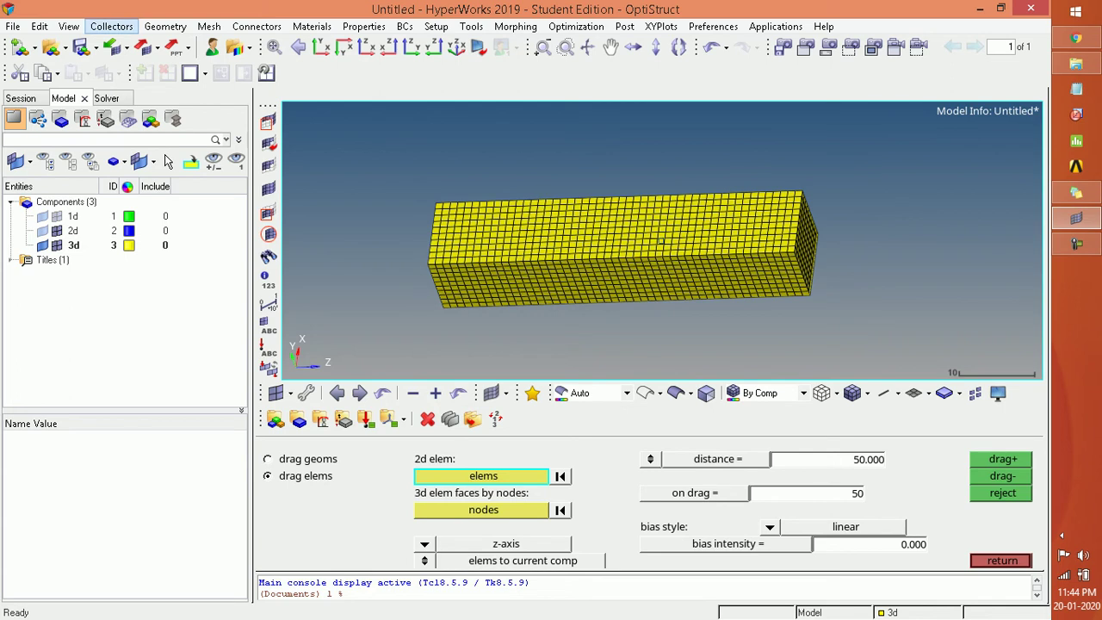
{"action": "left_click", "coordinate": [111, 26]}
{"action": "mouse_move", "coordinate": [116, 43]}
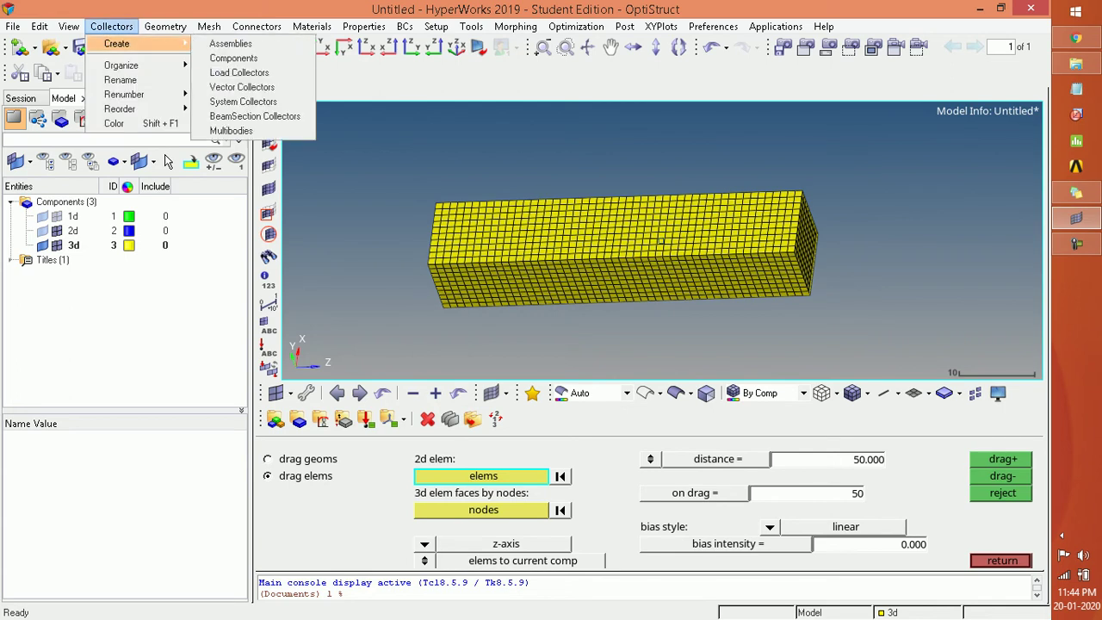
{"action": "left_click", "coordinate": [240, 73]}
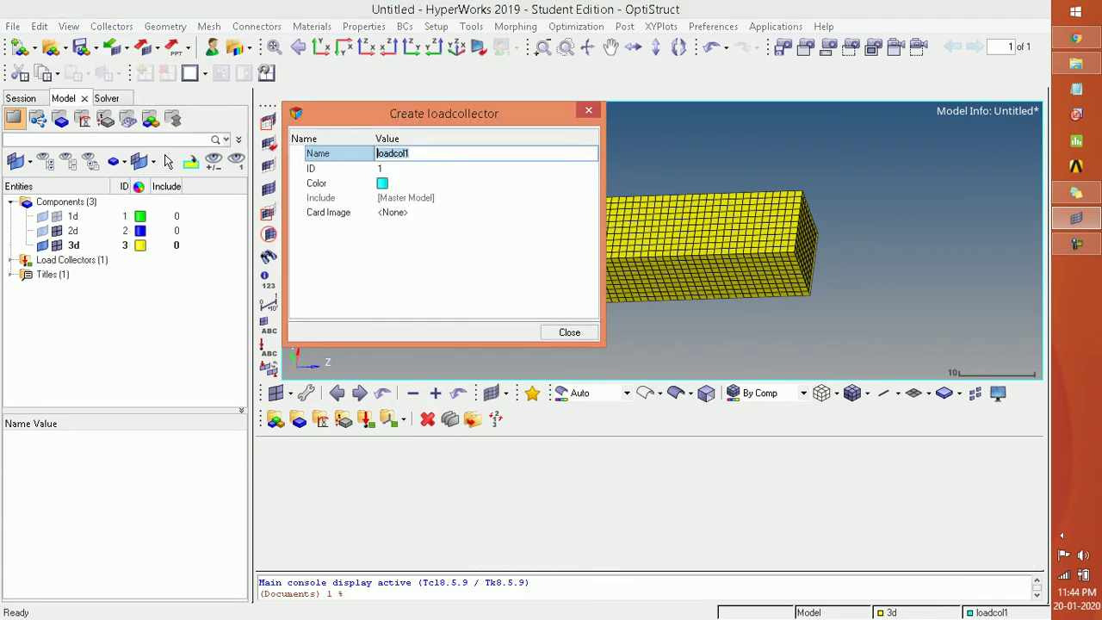
{"action": "type", "text": "bc"}
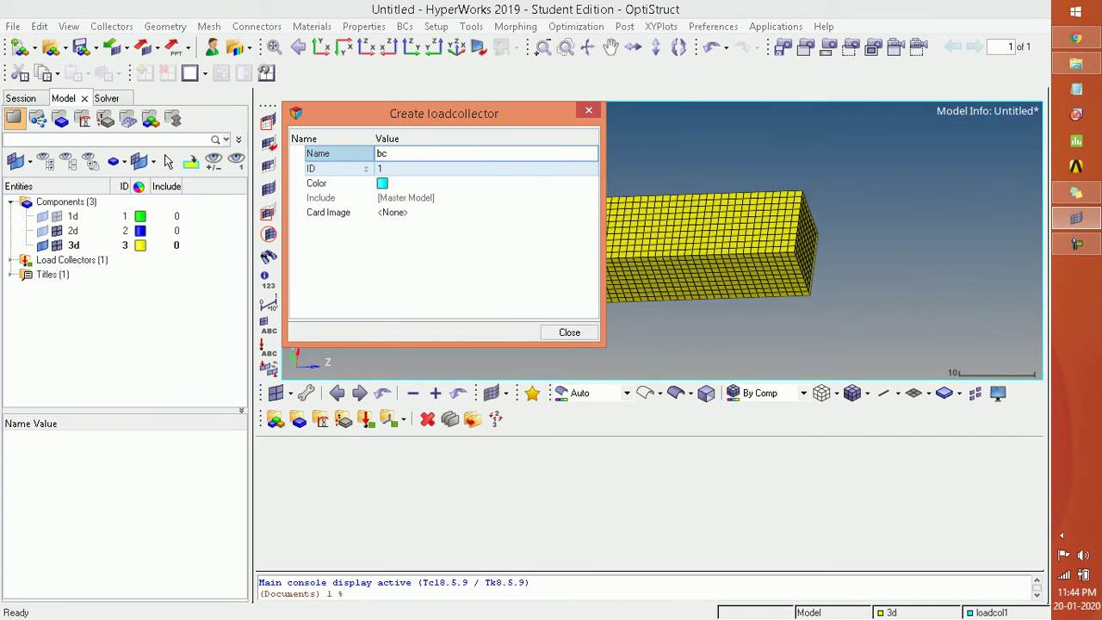
{"action": "key", "text": "Return"}
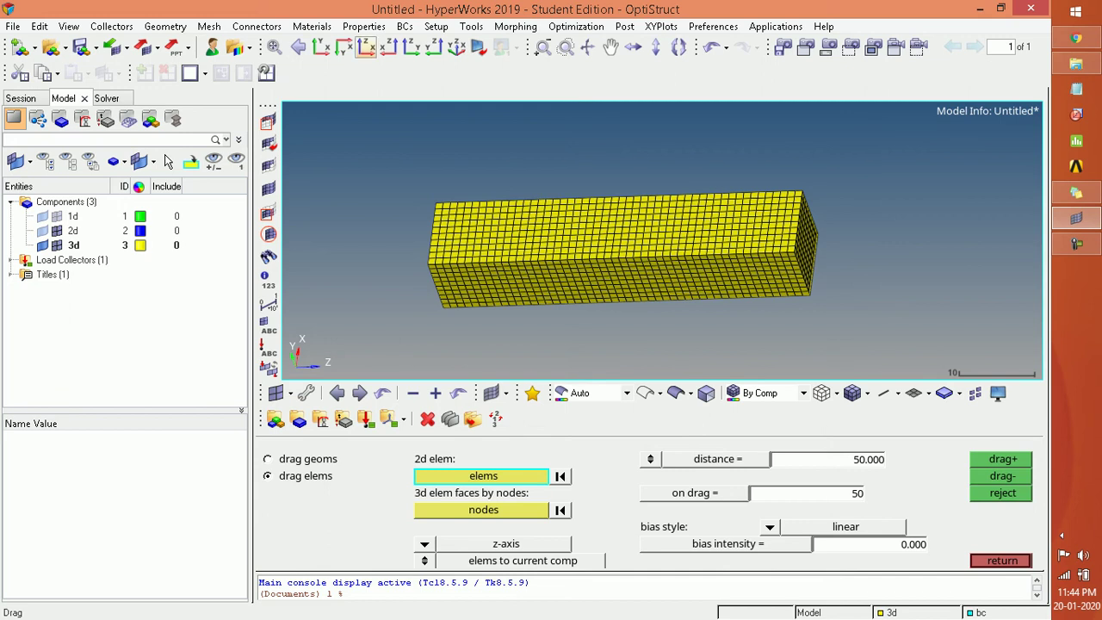
Leave the drag tool, show the bar's z = 0 end in the XZ plane view, and start creating constraints.
{"action": "left_click", "coordinate": [366, 47]}
{"action": "scroll", "coordinate": [693, 336], "scroll_direction": "down", "scroll_amount": 3, "text": "ctrl"}
{"action": "scroll", "coordinate": [681, 353], "scroll_direction": "up", "scroll_amount": 7, "text": "ctrl"}
{"action": "left_click", "coordinate": [1000, 561]}
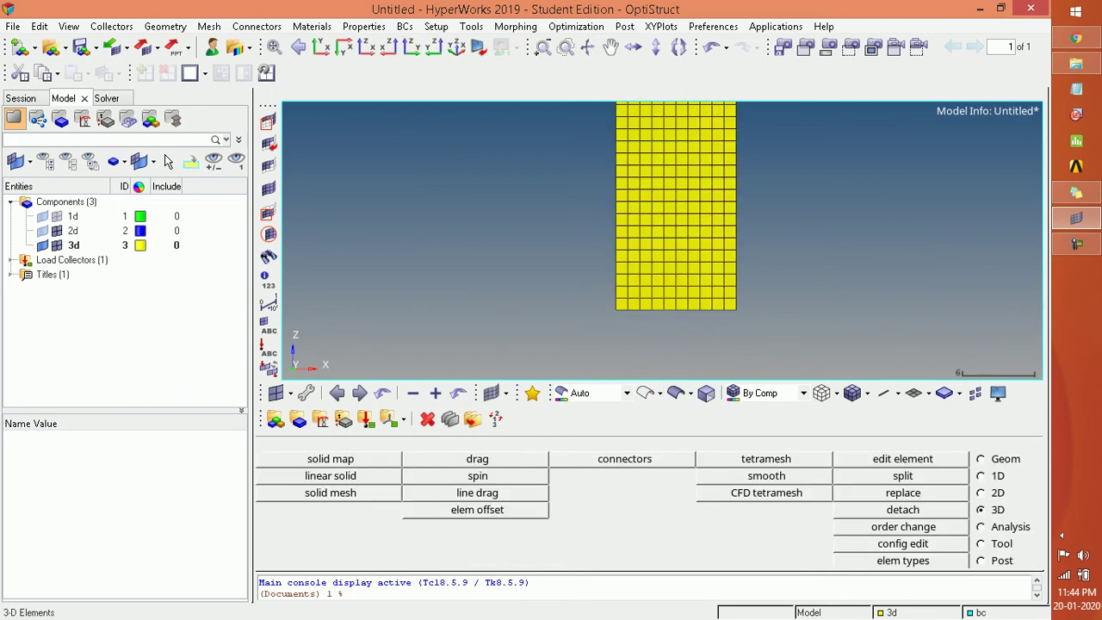
{"action": "left_click", "coordinate": [405, 26]}
{"action": "key", "text": "Down"}
{"action": "key", "text": "Right"}
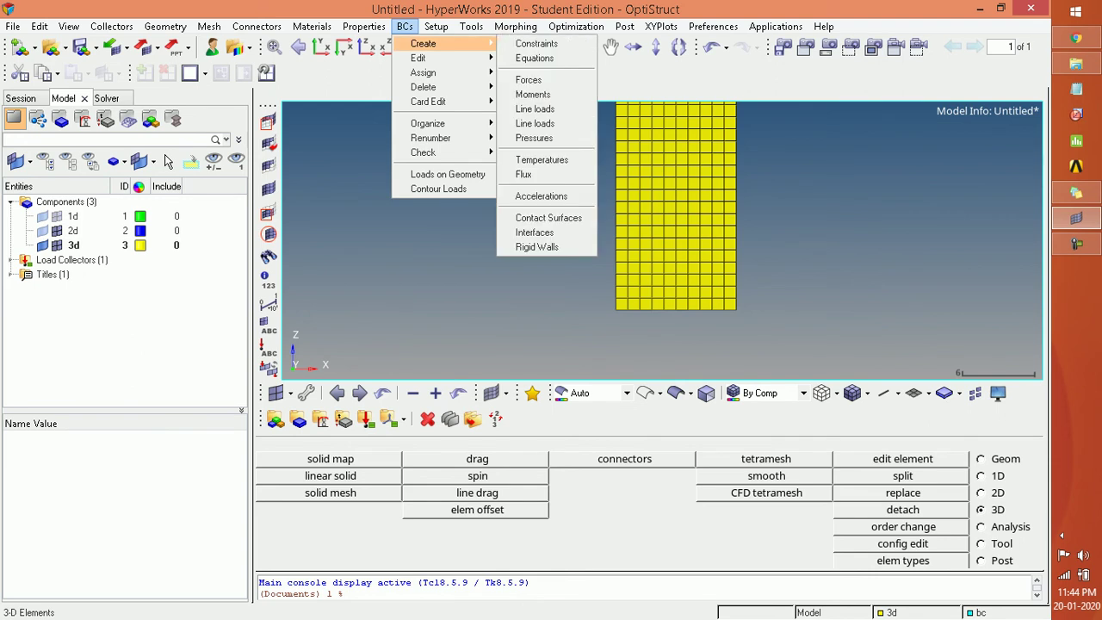
{"action": "key", "text": "Down"}
{"action": "key", "text": "Return"}
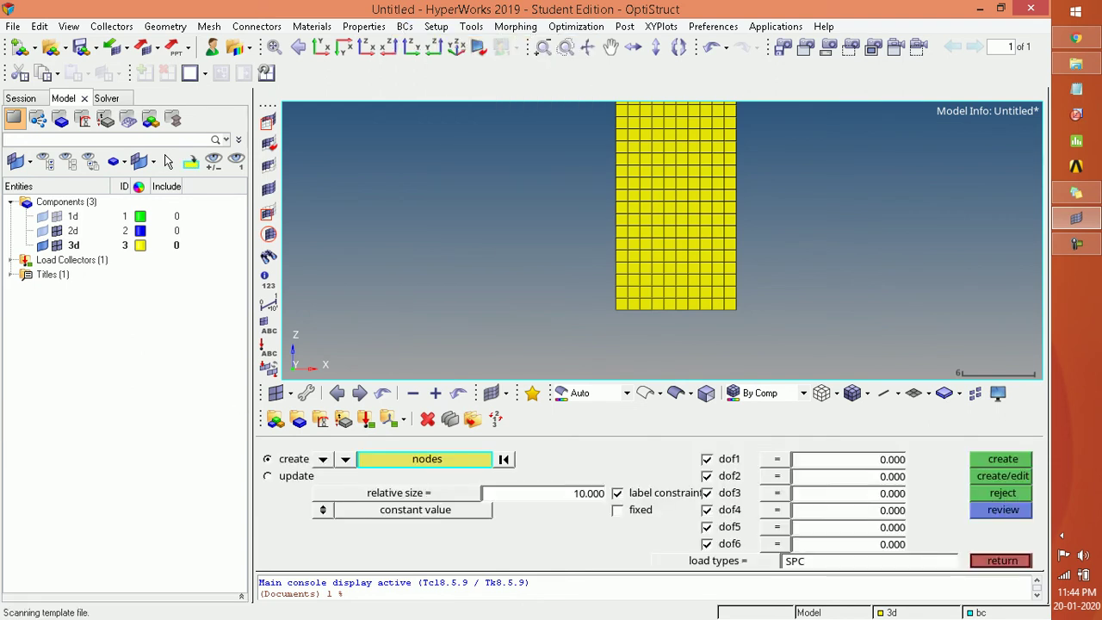
Select the nodes on the bar's lower end face with a window drawn around the mesh's bottom edge.
{"action": "left_click", "coordinate": [427, 459]}
{"action": "left_click", "coordinate": [339, 477]}
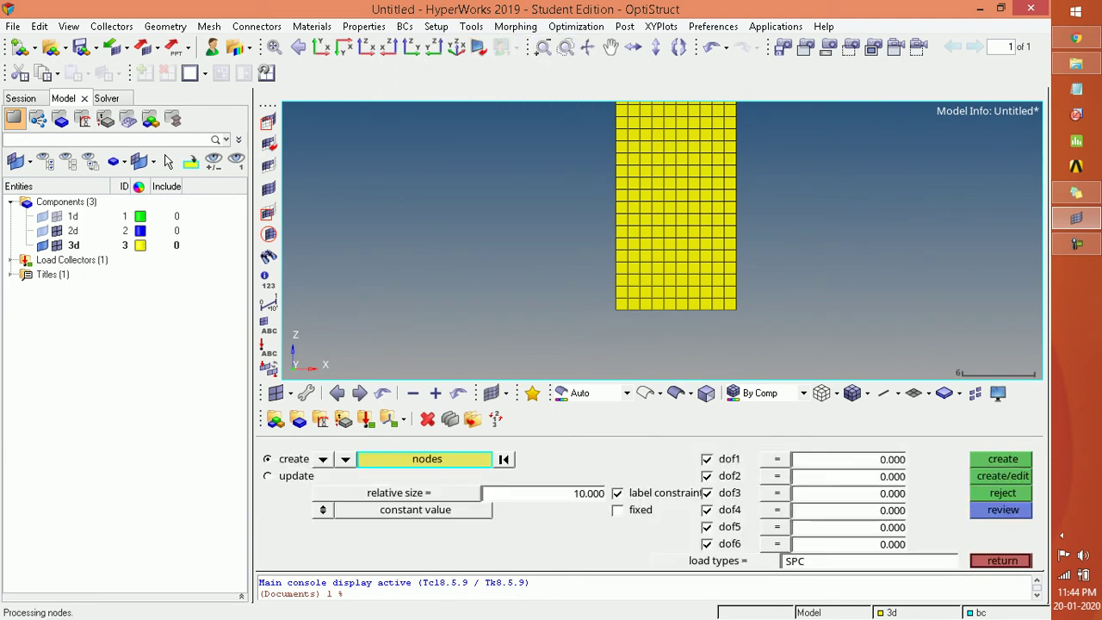
{"action": "scroll", "coordinate": [673, 309], "scroll_direction": "down", "scroll_amount": 1, "text": "ctrl"}
{"action": "scroll", "coordinate": [674, 309], "scroll_direction": "up", "scroll_amount": 4, "text": "ctrl"}
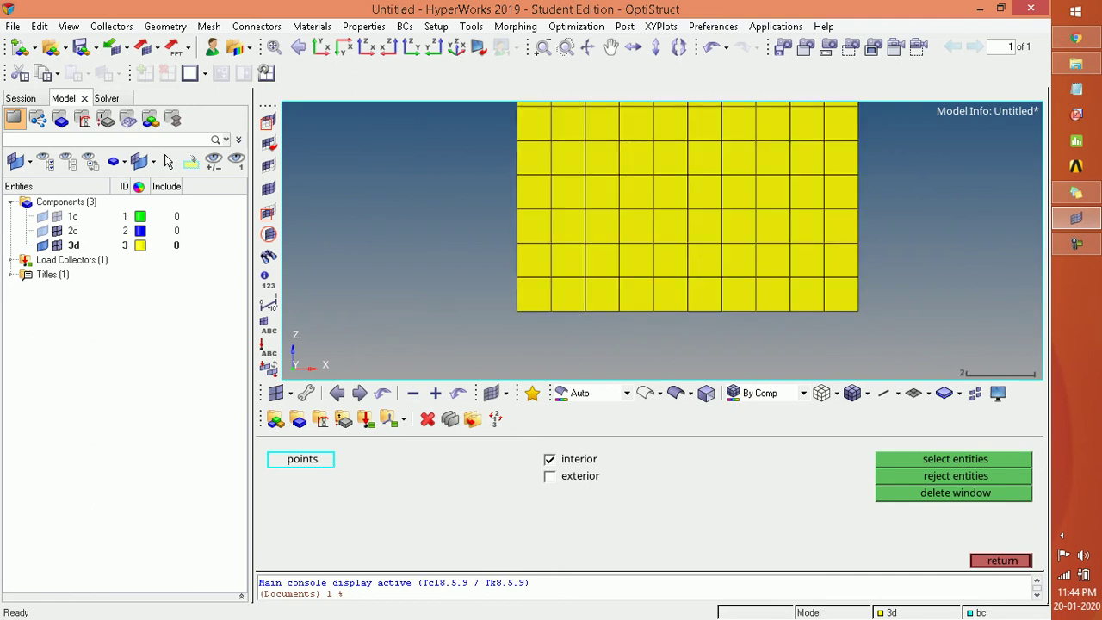
{"action": "left_click", "coordinate": [880, 292]}
{"action": "left_click", "coordinate": [869, 331]}
{"action": "left_click", "coordinate": [870, 331]}
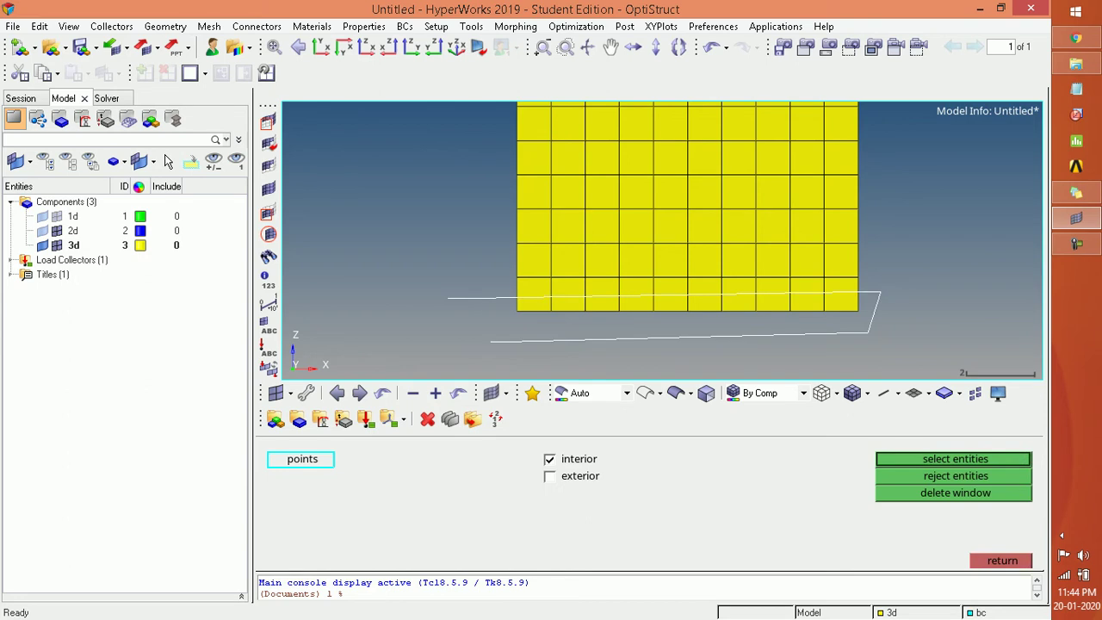
{"action": "left_click", "coordinate": [491, 342]}
{"action": "middle_click", "coordinate": [481, 280]}
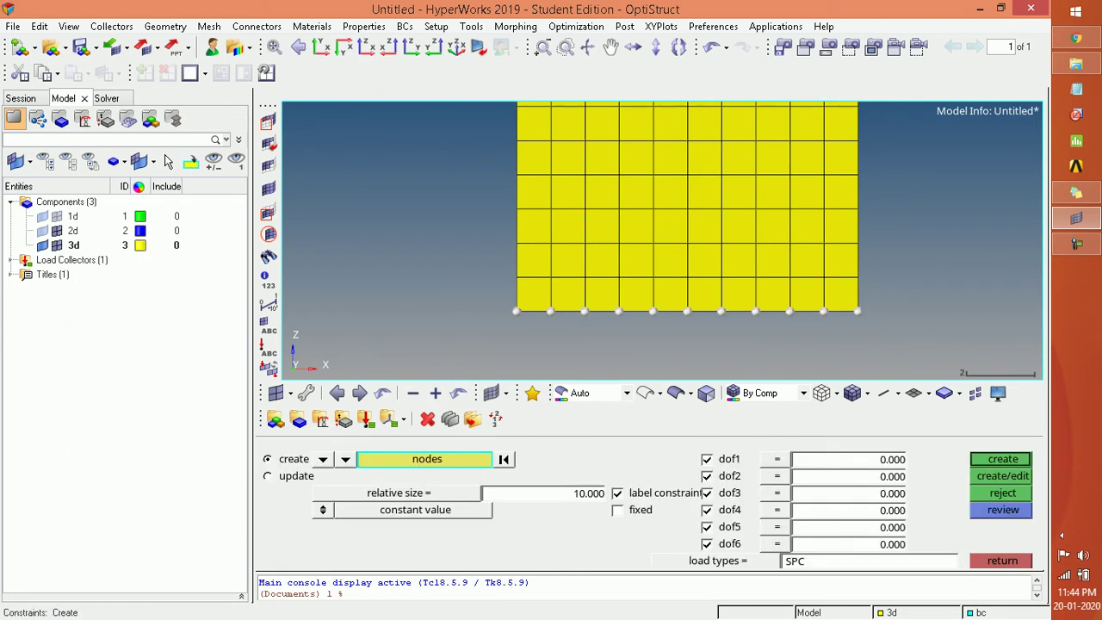
Create SPC constraints on the selected end-face nodes with all six dofs at 0 and relative size 5.
{"action": "scroll", "coordinate": [702, 342], "scroll_direction": "down", "scroll_amount": 2, "text": "ctrl"}
{"action": "left_click_drag", "start_coordinate": [702, 343], "coordinate": [646, 243], "text": "ctrl"}
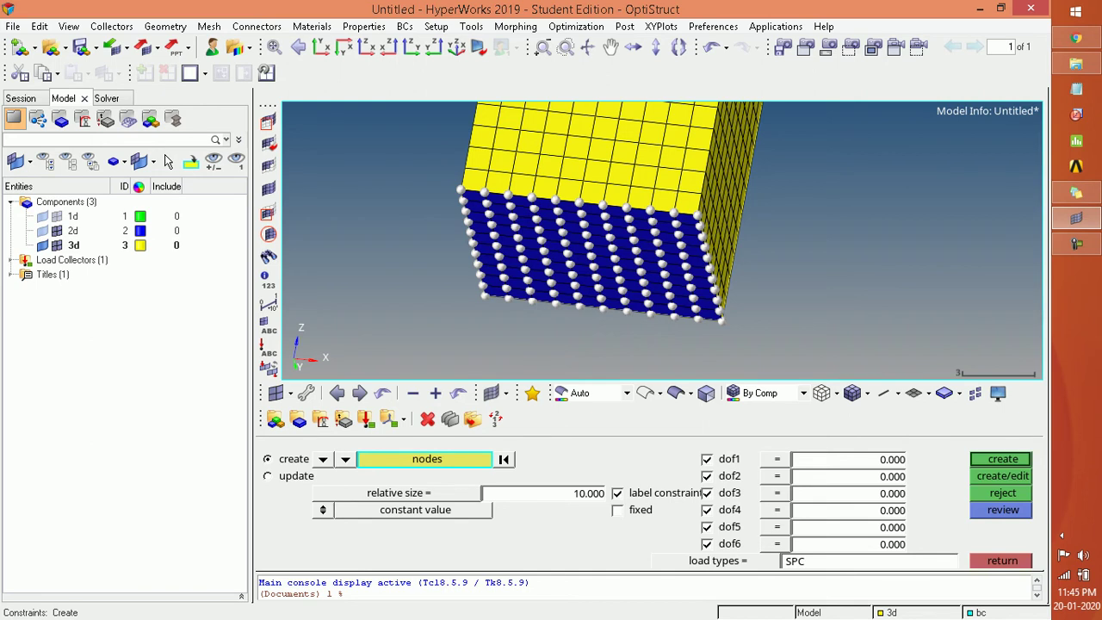
{"action": "key", "text": "Tab"}
{"action": "type", "text": "5"}
{"action": "key", "text": "Return"}
{"action": "left_click", "coordinate": [870, 561]}
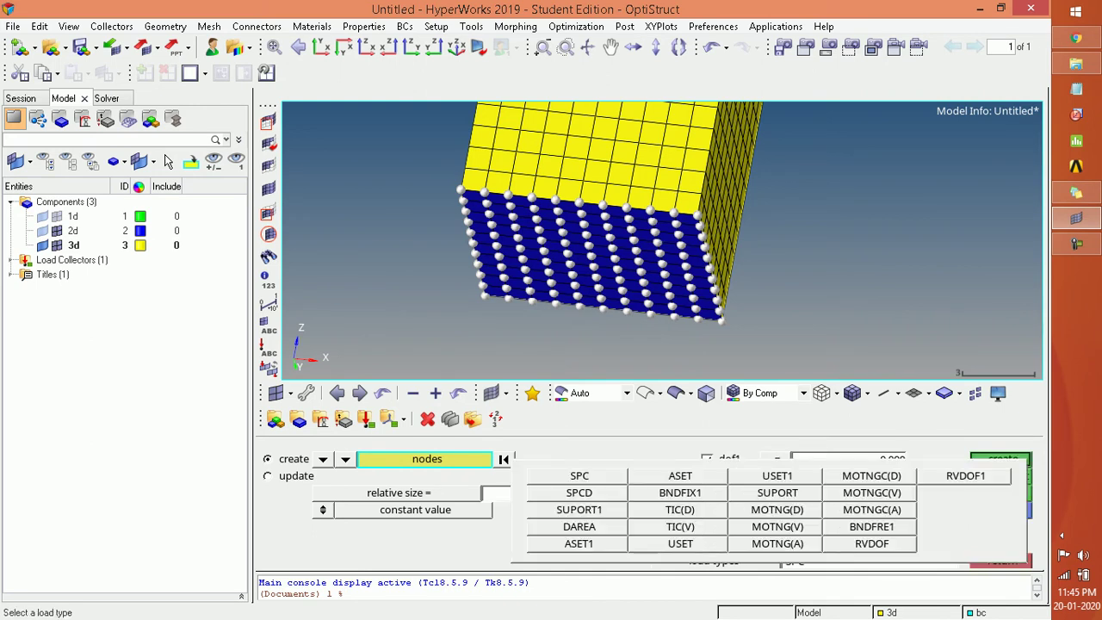
{"action": "left_click", "coordinate": [580, 476]}
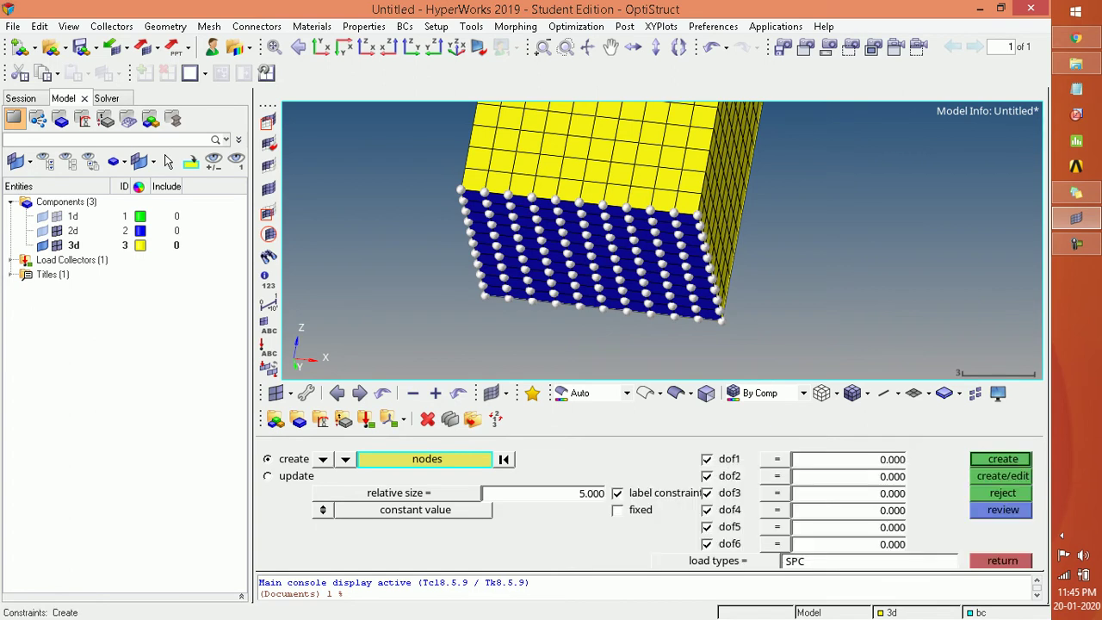
{"action": "left_click", "coordinate": [1001, 459]}
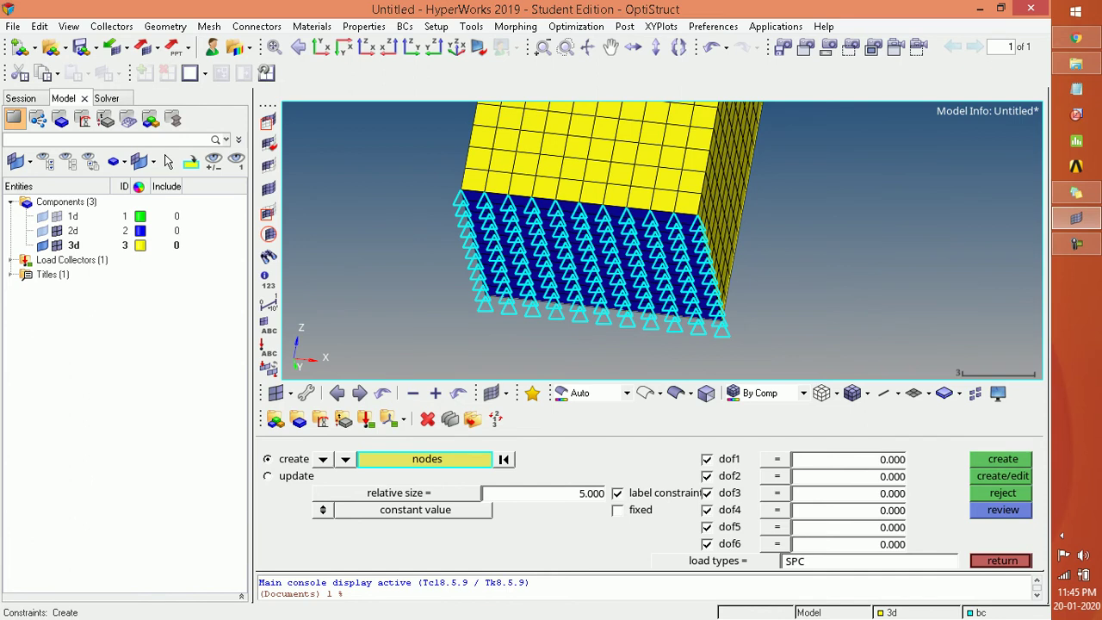
{"action": "key", "text": "Escape"}
Examine the meshed bar and its constrained end, ending on its free end in the XZ plane view.
{"action": "scroll", "coordinate": [497, 339], "scroll_direction": "down", "scroll_amount": 2, "text": "ctrl"}
{"action": "left_click_drag", "start_coordinate": [496, 338], "coordinate": [431, 336], "text": "ctrl"}
{"action": "scroll", "coordinate": [484, 336], "scroll_direction": "down", "scroll_amount": 2, "text": "ctrl"}
{"action": "scroll", "coordinate": [480, 336], "scroll_direction": "down", "scroll_amount": 1, "text": "ctrl"}
{"action": "scroll", "coordinate": [427, 331], "scroll_direction": "down", "scroll_amount": 2, "text": "ctrl"}
{"action": "scroll", "coordinate": [513, 257], "scroll_direction": "up", "scroll_amount": 1, "text": "ctrl"}
{"action": "scroll", "coordinate": [519, 172], "scroll_direction": "up", "scroll_amount": 2, "text": "ctrl"}
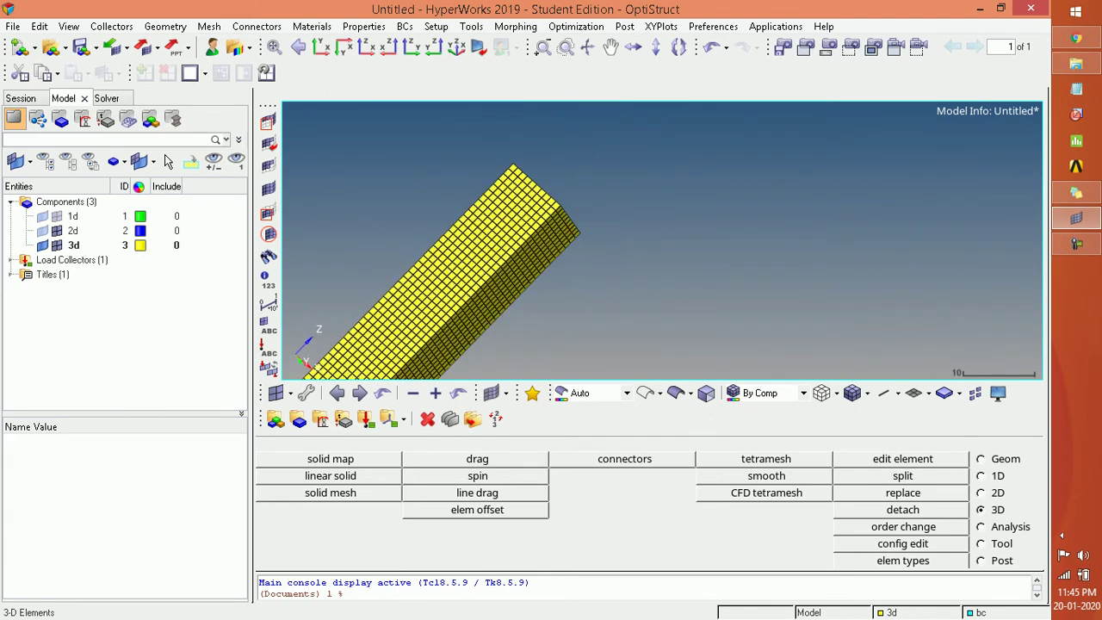
{"action": "scroll", "coordinate": [606, 272], "scroll_direction": "down", "scroll_amount": 2, "text": "ctrl"}
{"action": "left_click_drag", "start_coordinate": [605, 272], "coordinate": [570, 249], "text": "ctrl"}
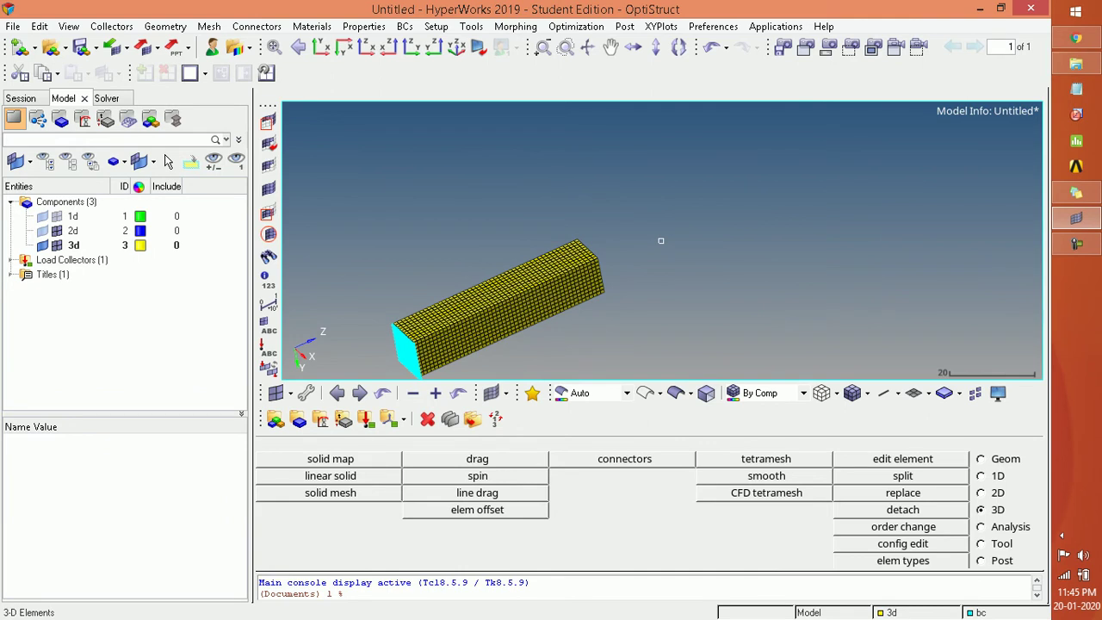
{"action": "left_click", "coordinate": [366, 46]}
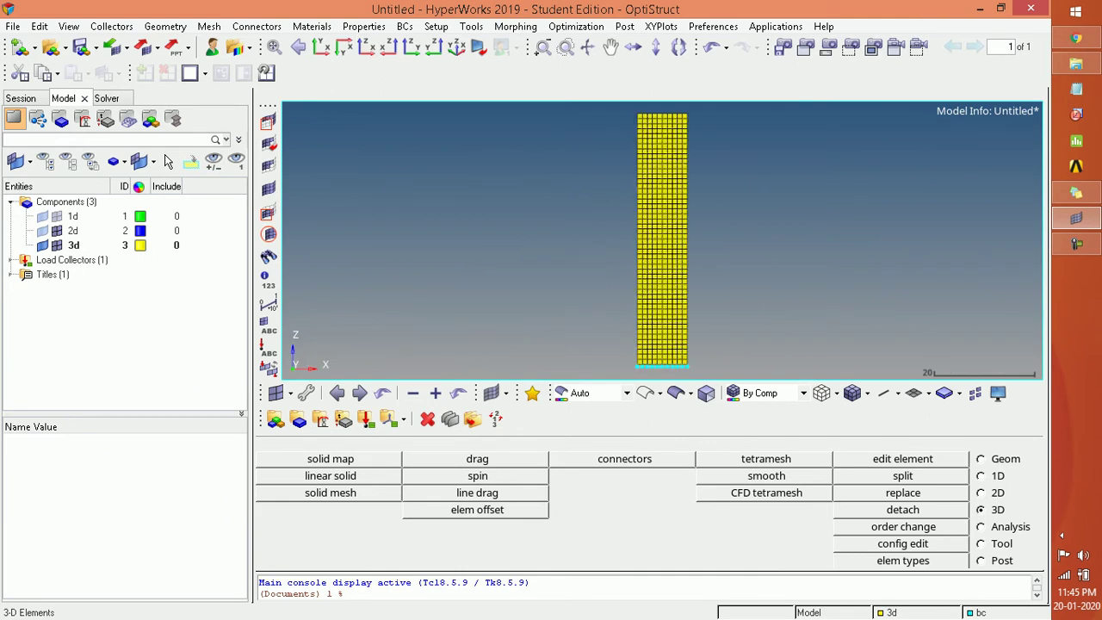
{"action": "scroll", "coordinate": [677, 196], "scroll_direction": "down", "scroll_amount": 2, "text": "ctrl"}
{"action": "scroll", "coordinate": [659, 153], "scroll_direction": "up", "scroll_amount": 6, "text": "ctrl"}
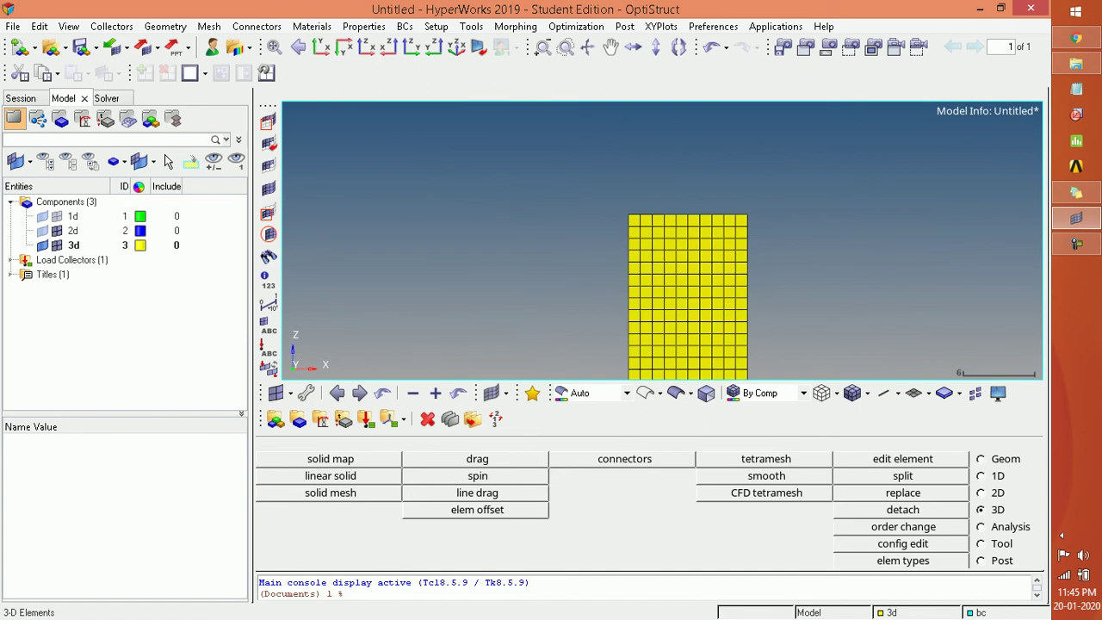
{"action": "scroll", "coordinate": [645, 184], "scroll_direction": "up", "scroll_amount": 1, "text": "ctrl"}
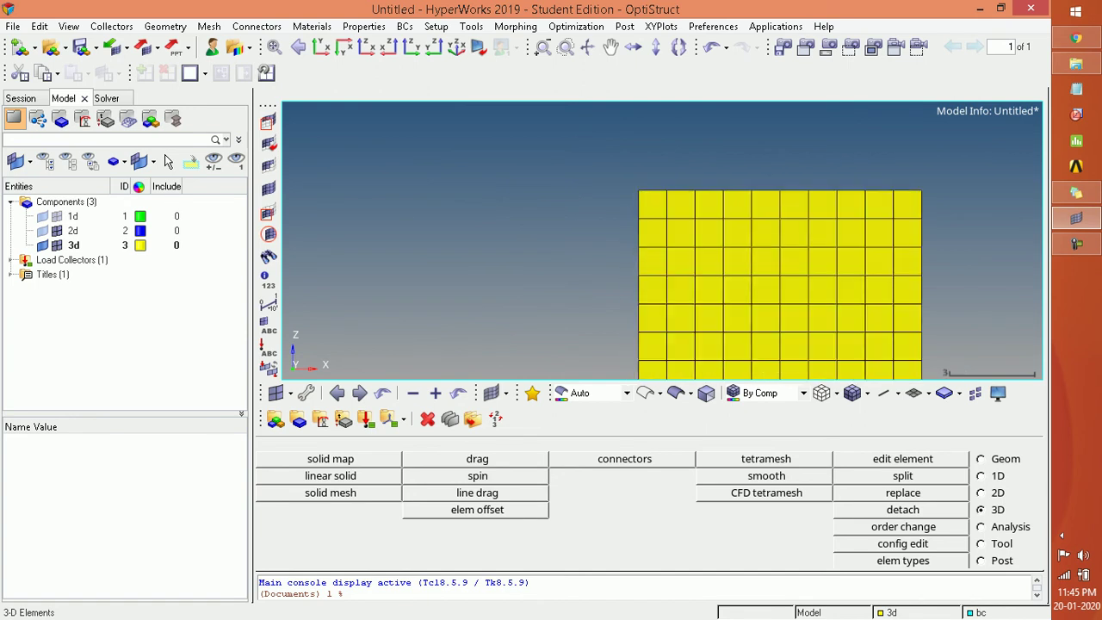
{"action": "left_click", "coordinate": [660, 240]}
{"action": "left_click", "coordinate": [111, 26]}
{"action": "mouse_move", "coordinate": [116, 43]}
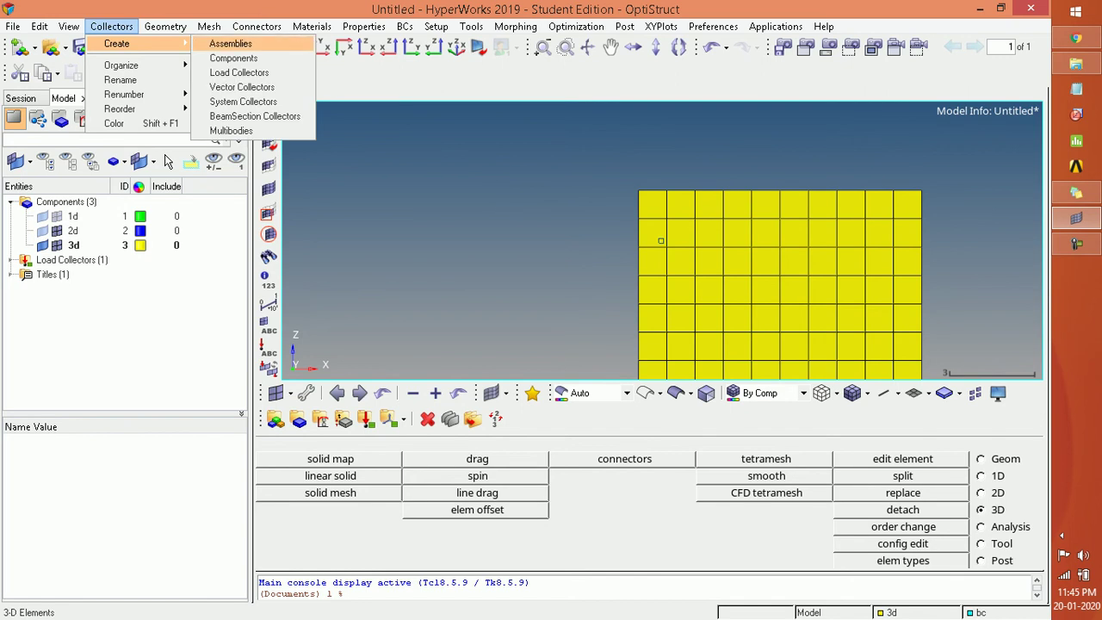
{"action": "left_click", "coordinate": [234, 58]}
{"action": "type", "text": "force"}
{"action": "key", "text": "Return"}
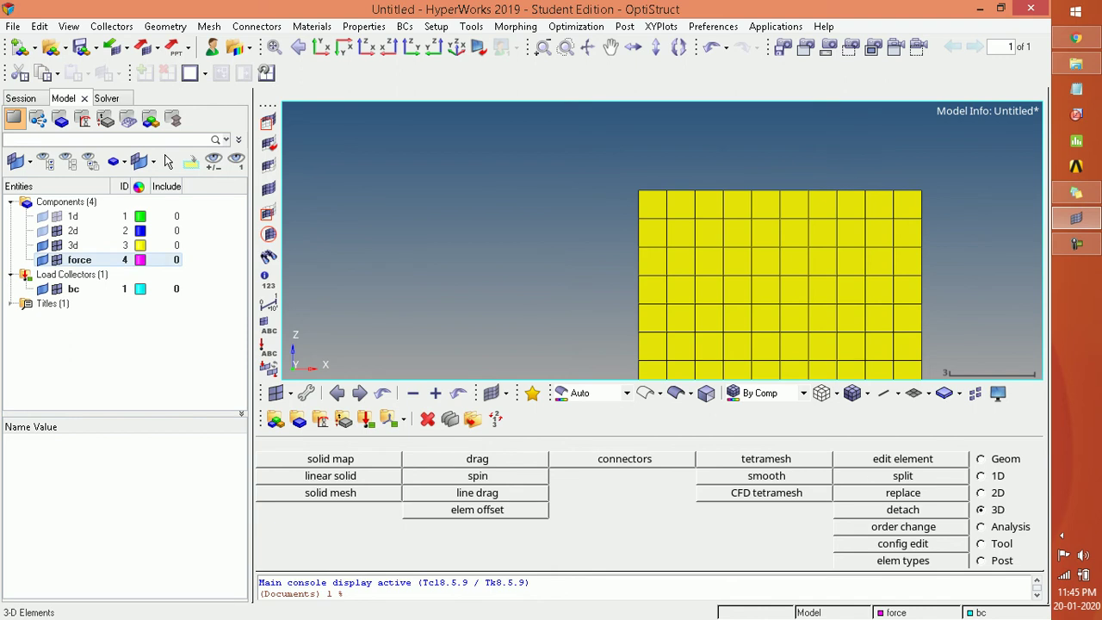
{"action": "right_click", "coordinate": [77, 260]}
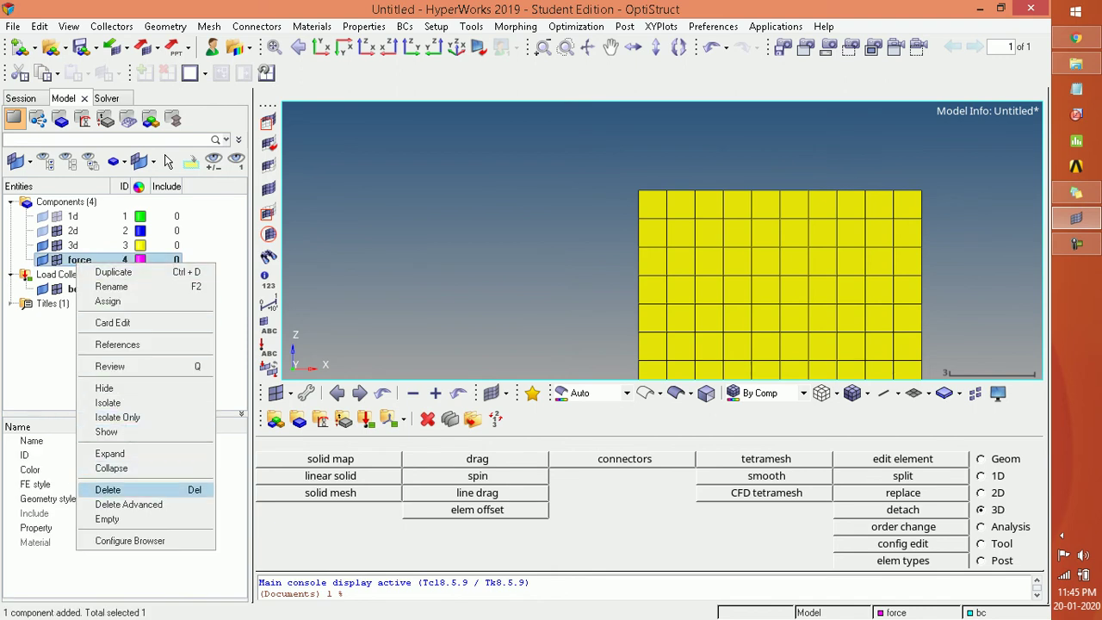
{"action": "left_click", "coordinate": [107, 490]}
{"action": "left_click", "coordinate": [521, 362]}
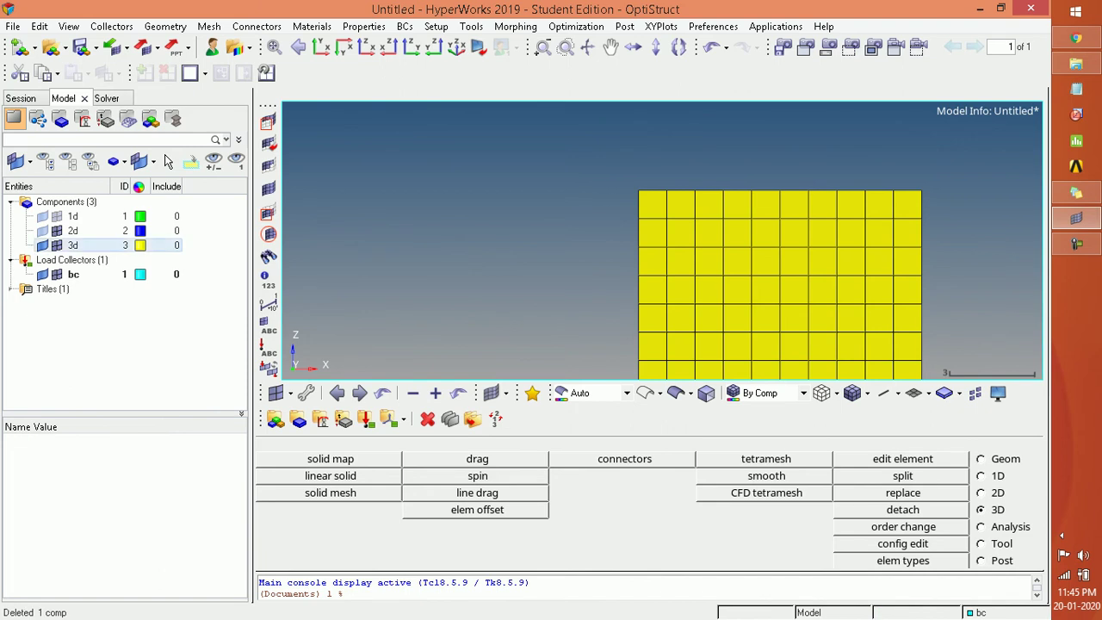
Create a load collector named force.
{"action": "left_click", "coordinate": [111, 25]}
{"action": "mouse_move", "coordinate": [116, 43]}
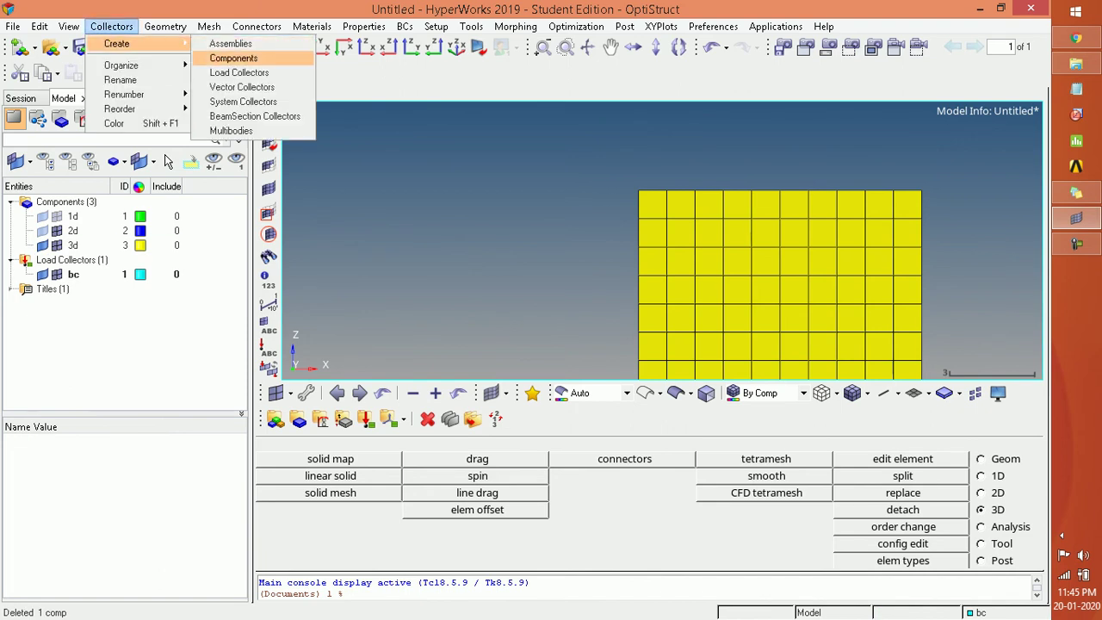
{"action": "left_click", "coordinate": [250, 71]}
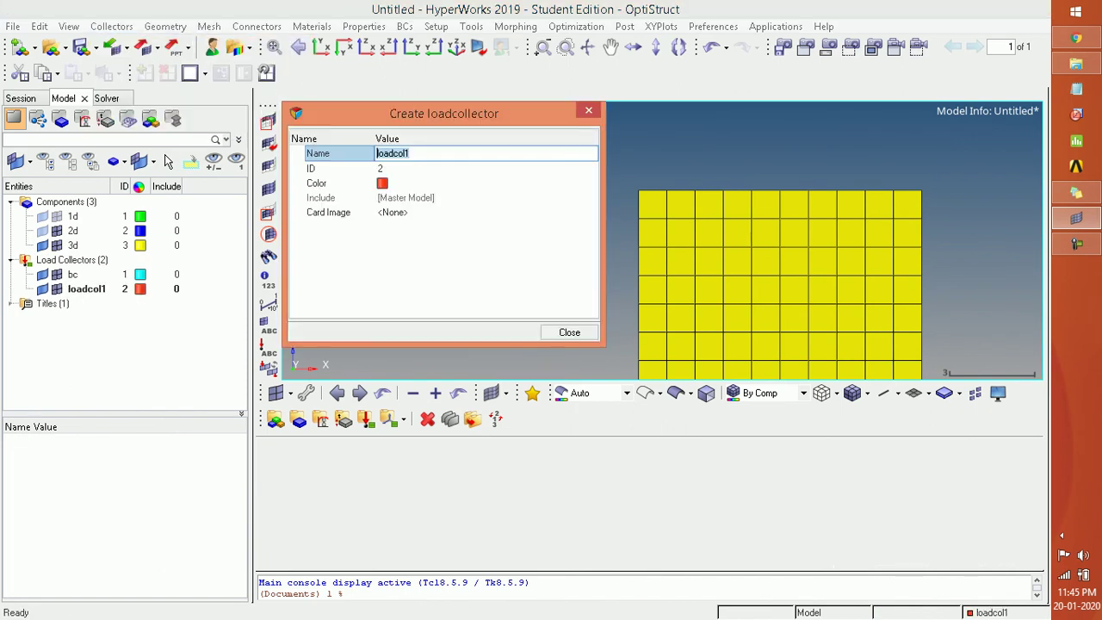
{"action": "type", "text": "force"}
{"action": "left_click", "coordinate": [569, 333]}
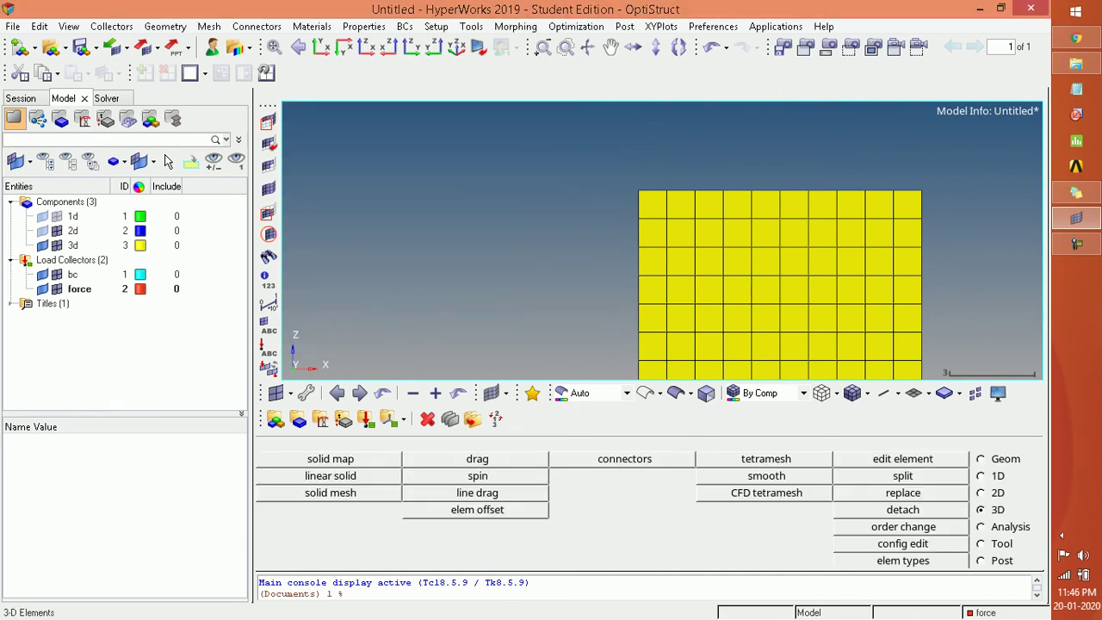
Start creating forces and select the free-end edge nodes with a window drawn around the mesh's upper-left corner in the XZ view.
{"action": "left_click", "coordinate": [405, 27]}
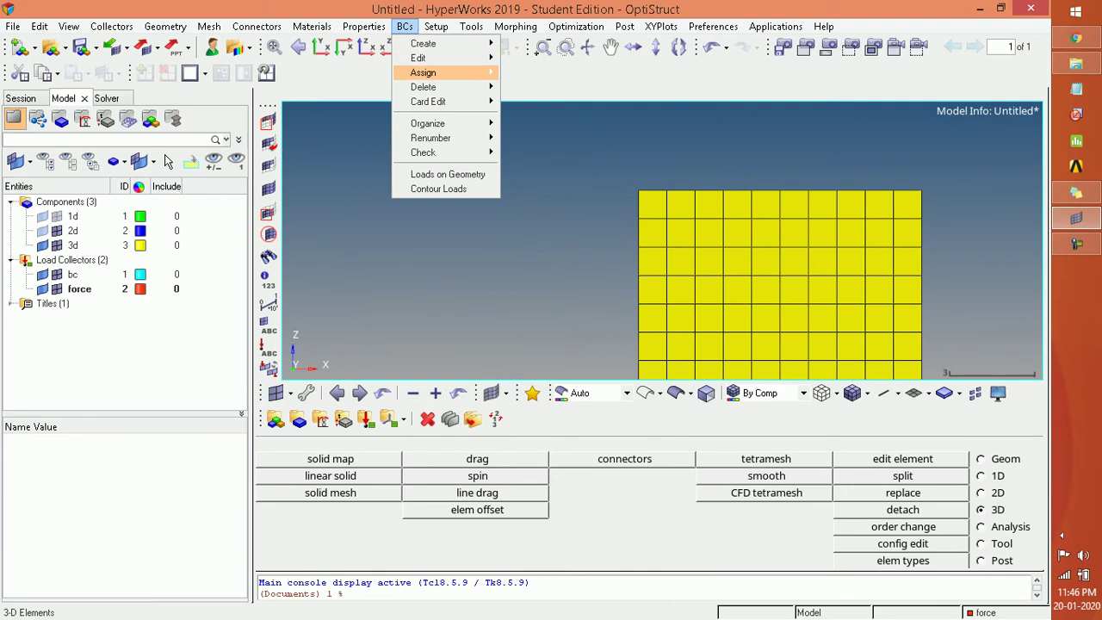
{"action": "mouse_move", "coordinate": [423, 43]}
{"action": "left_click", "coordinate": [521, 81]}
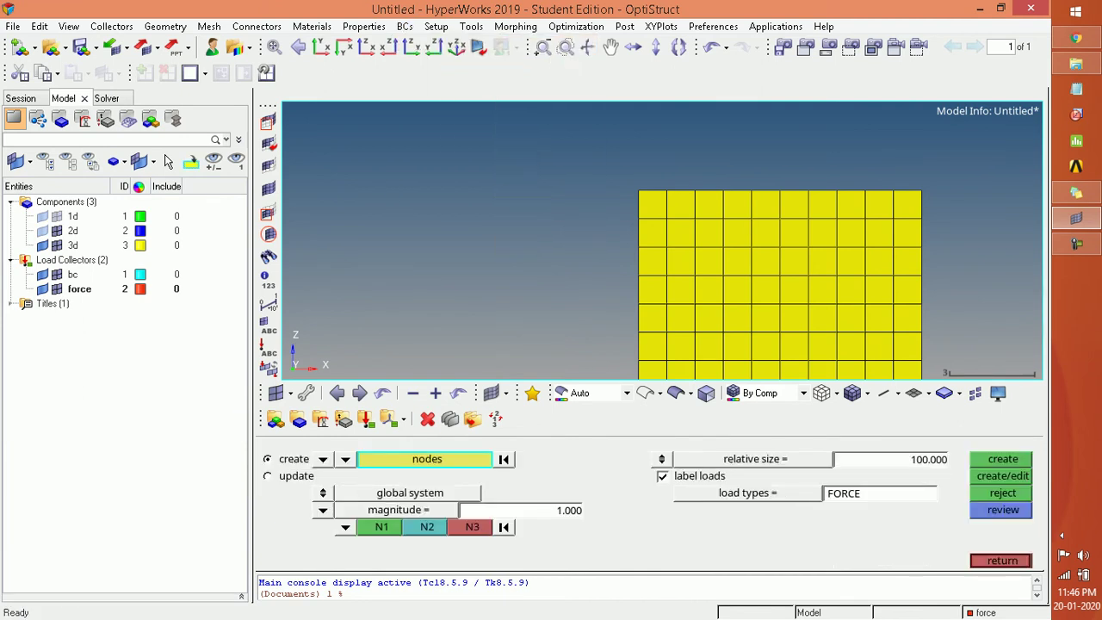
{"action": "left_click", "coordinate": [426, 459]}
{"action": "left_click", "coordinate": [340, 477]}
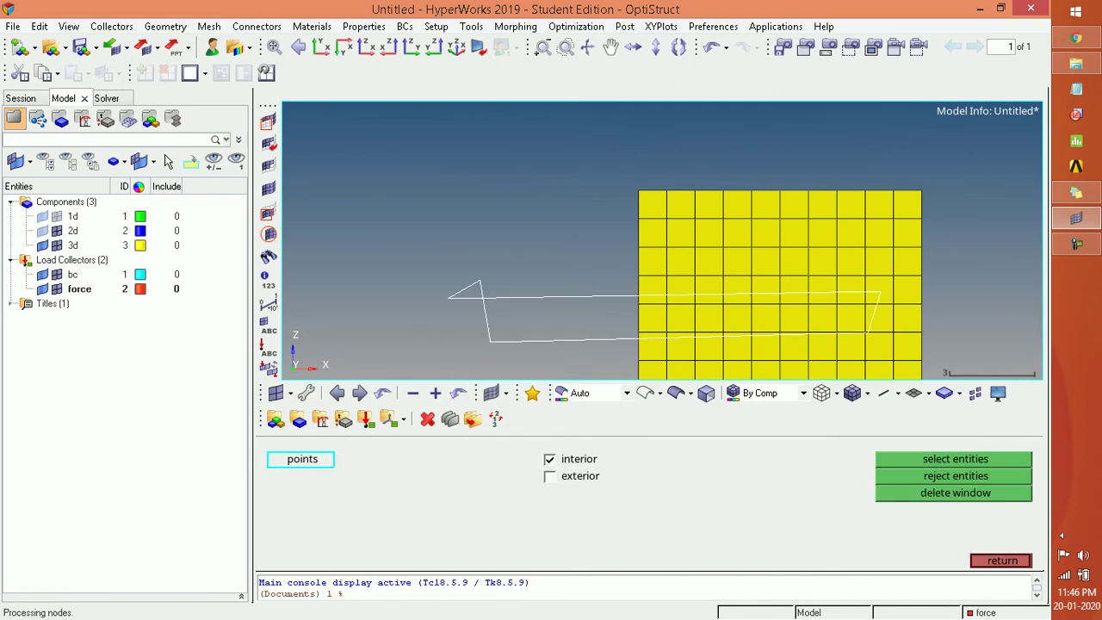
{"action": "left_click", "coordinate": [619, 161]}
{"action": "left_click", "coordinate": [625, 206]}
{"action": "left_click", "coordinate": [652, 202]}
{"action": "left_click", "coordinate": [650, 168]}
{"action": "left_click", "coordinate": [584, 183]}
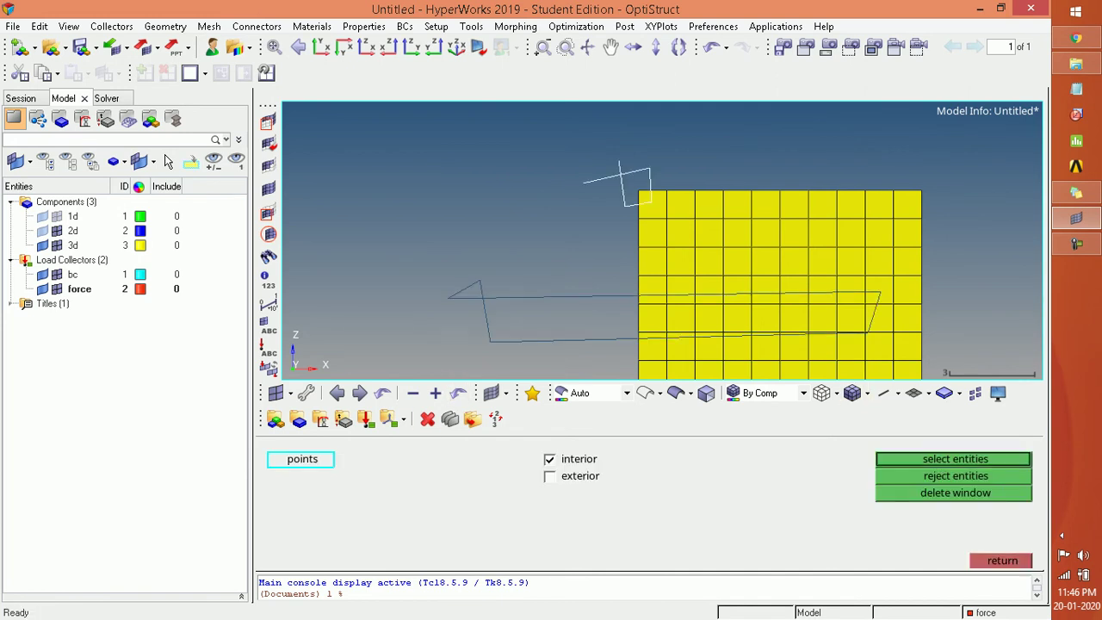
{"action": "left_click", "coordinate": [955, 458]}
{"action": "scroll", "coordinate": [567, 249], "scroll_direction": "down", "scroll_amount": 2, "text": "ctrl"}
{"action": "left_click_drag", "start_coordinate": [567, 249], "coordinate": [624, 280], "text": "ctrl"}
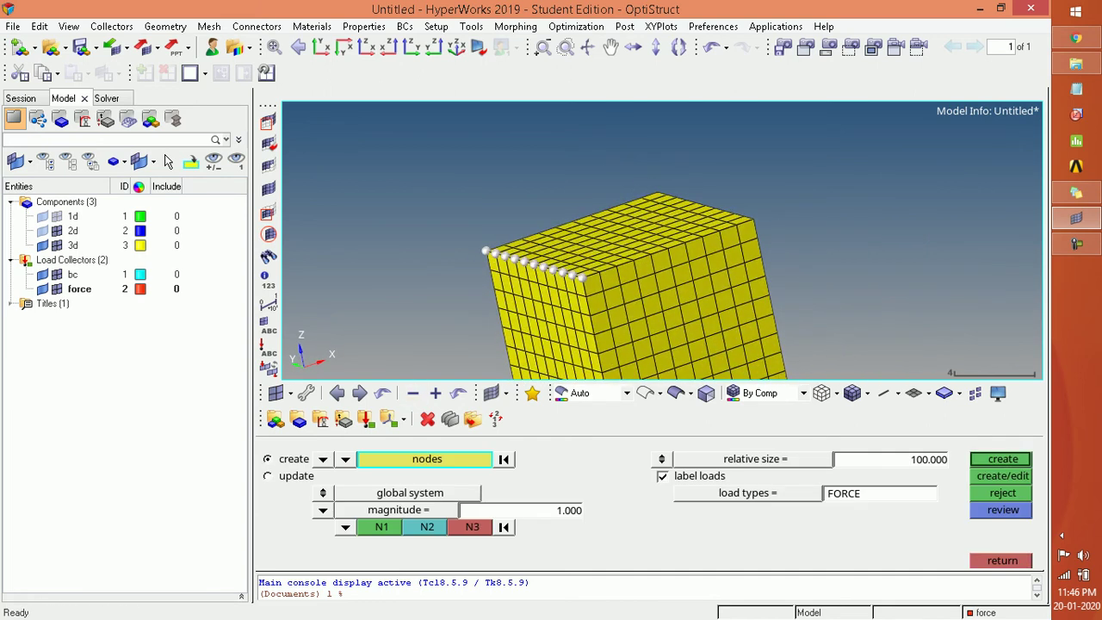
Define the force as a constant vector directed along the x-axis.
{"action": "left_click", "coordinate": [323, 510]}
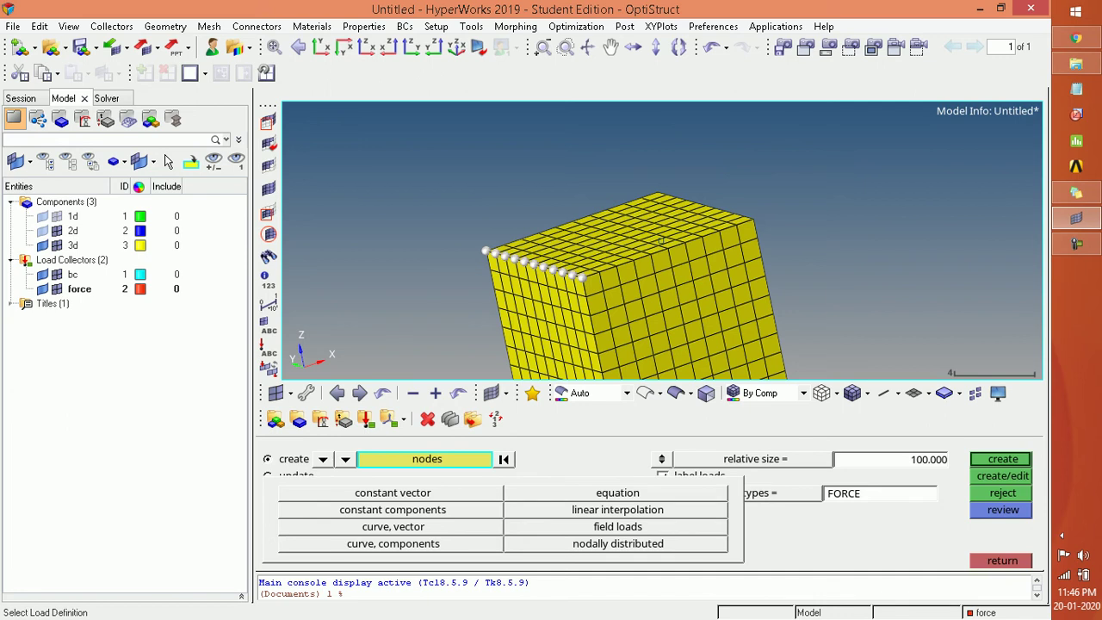
{"action": "left_click", "coordinate": [393, 493]}
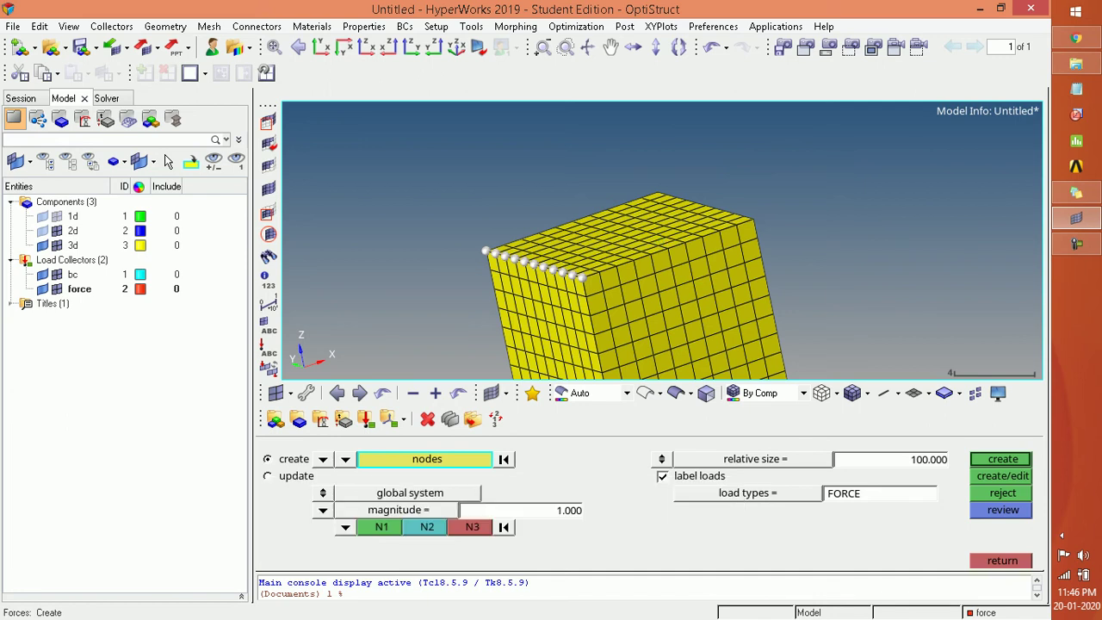
{"action": "left_click", "coordinate": [344, 527]}
{"action": "left_click", "coordinate": [313, 492]}
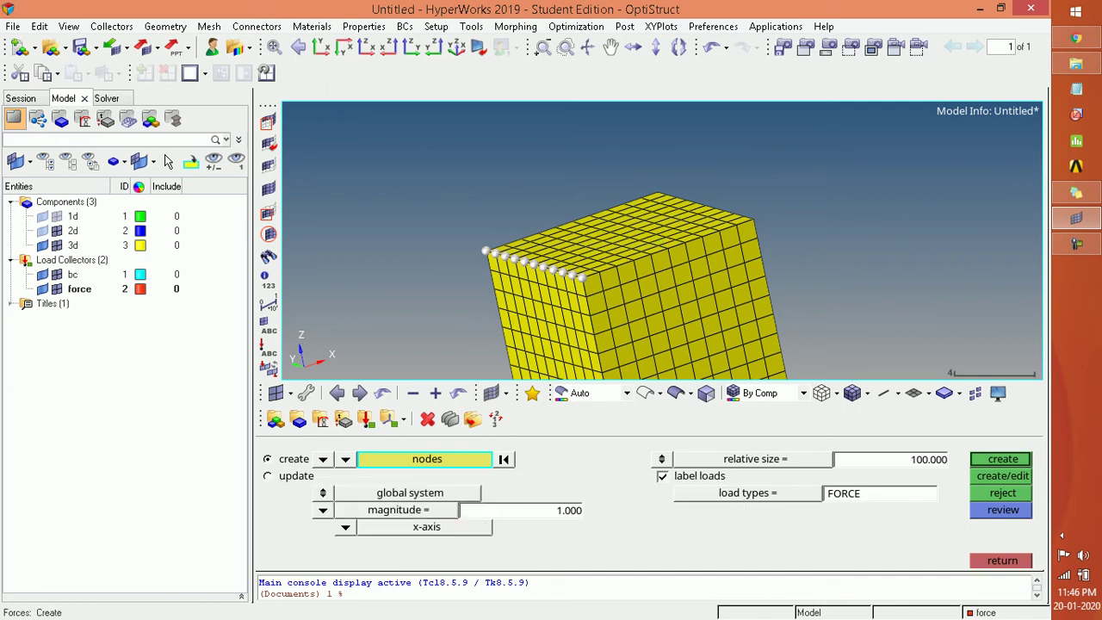
Create forces of magnitude -100 on the selected edge nodes with relative size 5.
{"action": "mouse_move", "coordinate": [660, 241]}
{"action": "left_mouse_down", "text": "ctrl"}
{"action": "mouse_move", "coordinate": [660, 293]}
{"action": "mouse_move", "coordinate": [706, 216]}
{"action": "mouse_move", "coordinate": [732, 233]}
{"action": "mouse_move", "coordinate": [680, 216]}
{"action": "left_mouse_up", "text": "ctrl"}
{"action": "key", "text": "Left"}
{"action": "key", "text": "Left"}
{"action": "key", "text": "Left"}
{"action": "key", "text": "Left"}
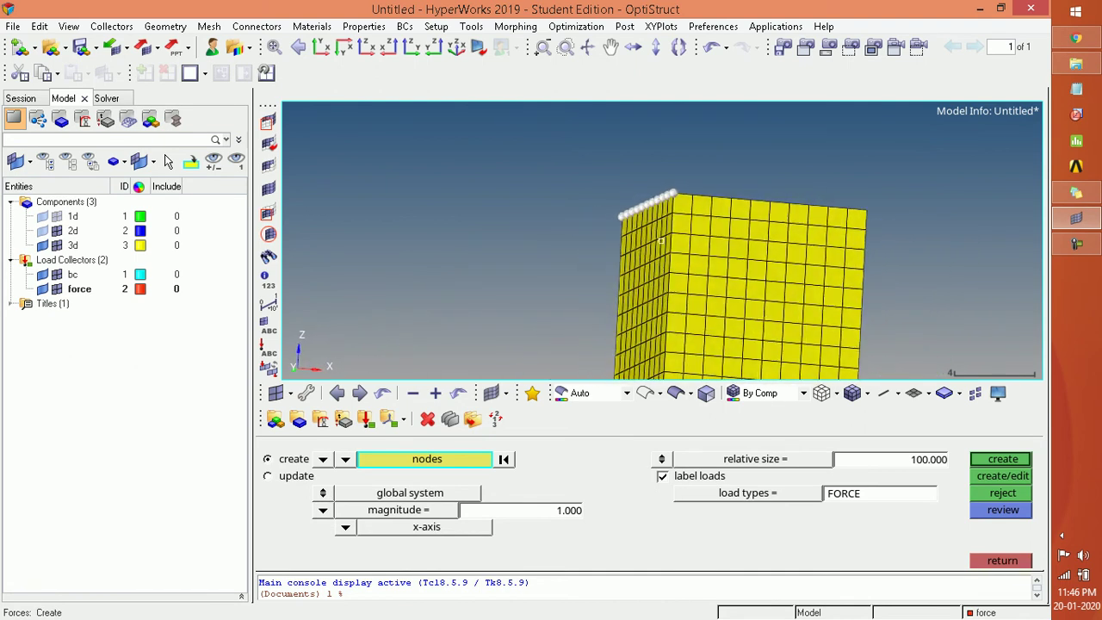
{"action": "key", "text": "Left"}
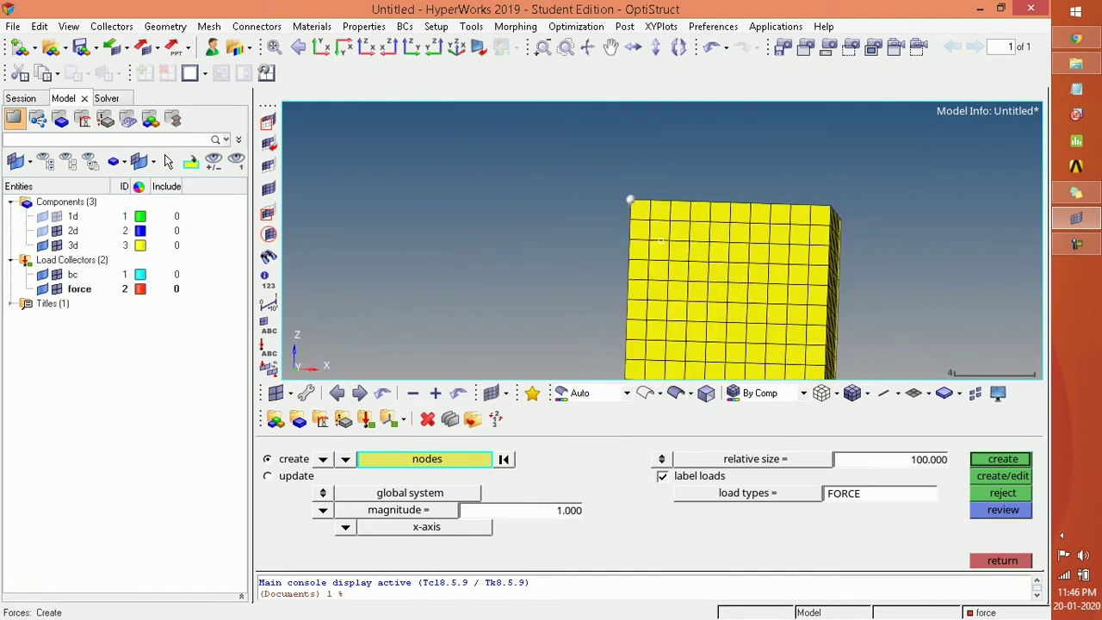
{"action": "left_click_drag", "start_coordinate": [662, 241], "coordinate": [706, 280], "text": "ctrl"}
{"action": "left_click", "coordinate": [568, 510]}
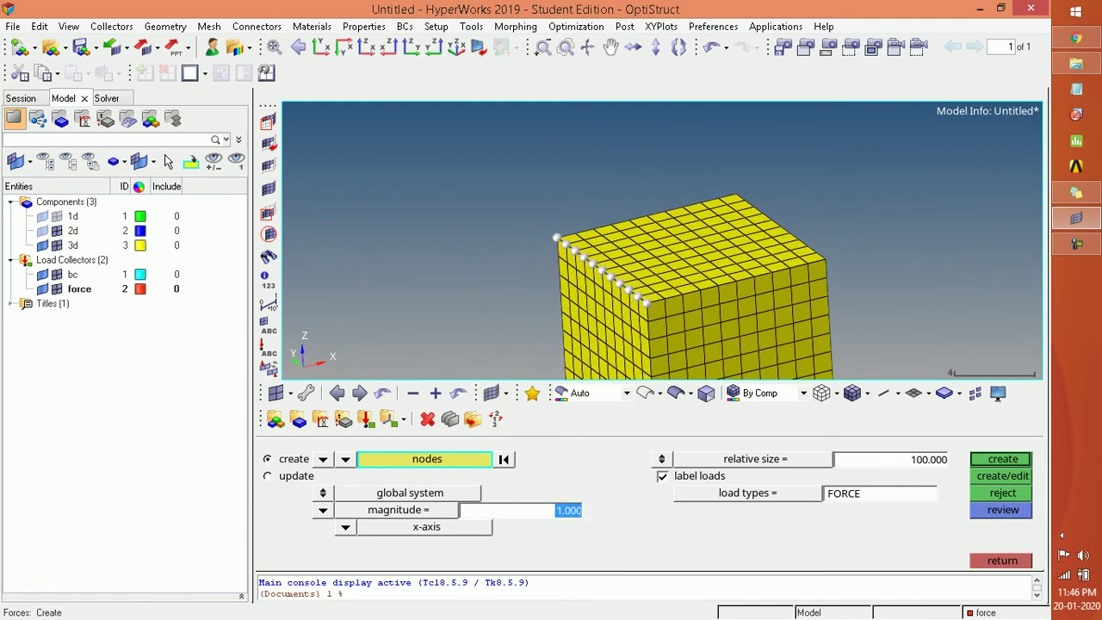
{"action": "key", "text": "BackSpace"}
{"action": "type", "text": "-100"}
{"action": "key", "text": "Return"}
{"action": "key", "text": "Tab"}
{"action": "type", "text": "5"}
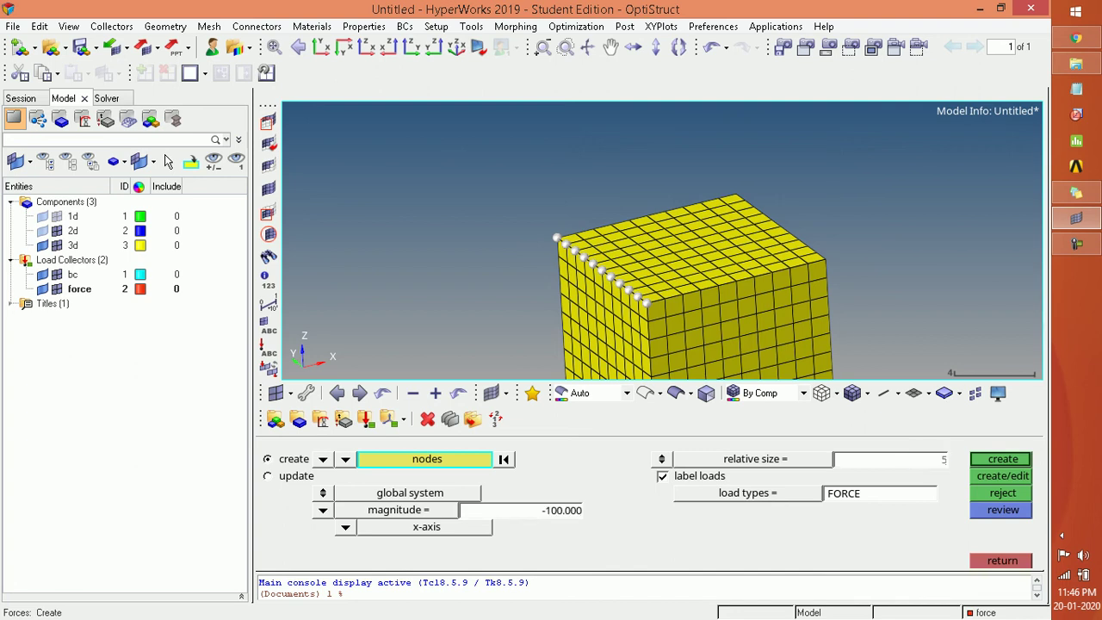
{"action": "key", "text": "Return"}
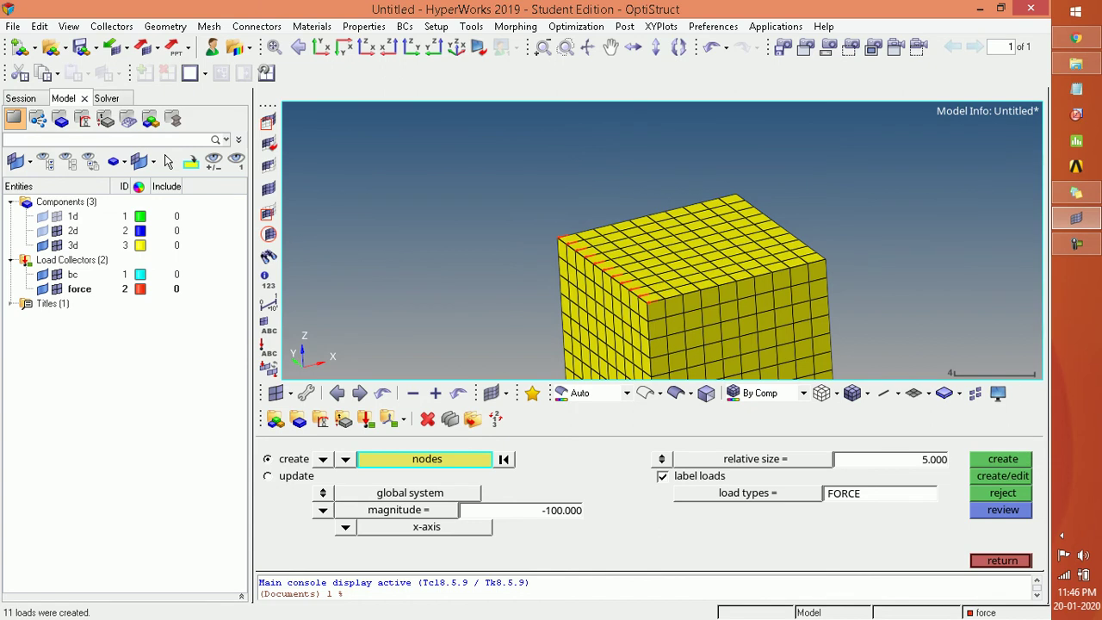
Undo the last forces and recreate them on the same edge nodes with magnitude 100.
{"action": "key", "text": "ctrl+z"}
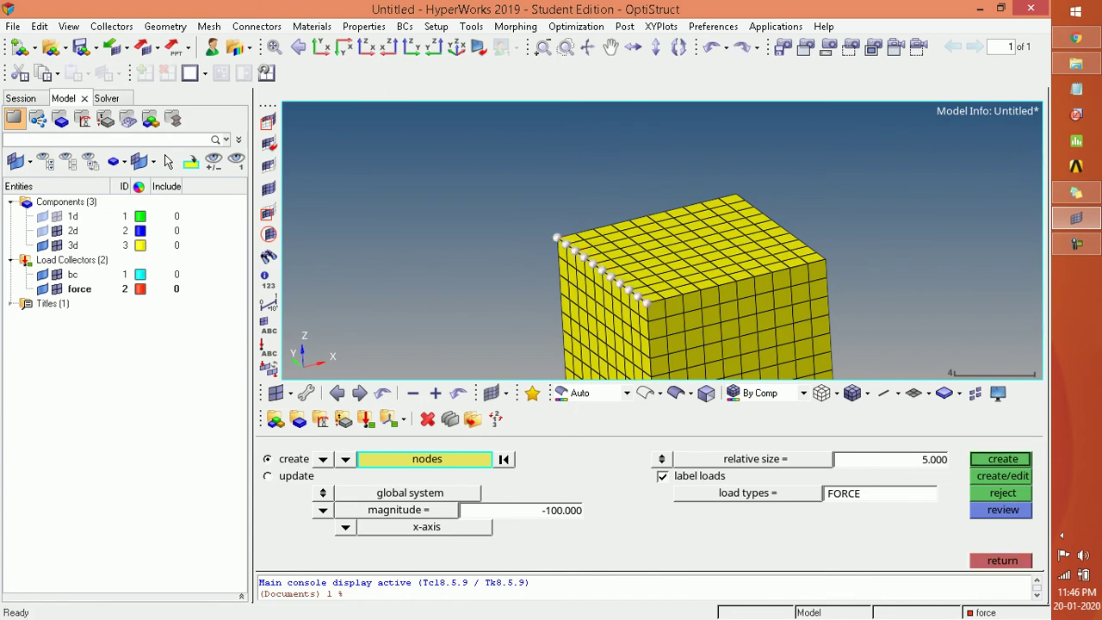
{"action": "left_click", "coordinate": [561, 510]}
{"action": "type", "text": "100"}
{"action": "key", "text": "Return"}
{"action": "key", "text": "Return"}
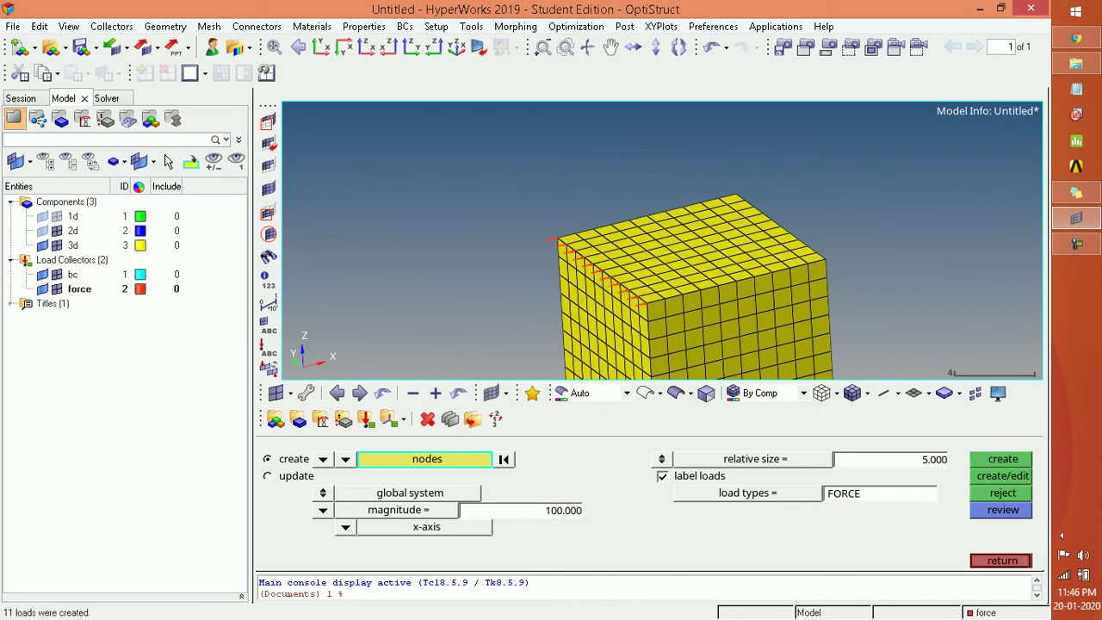
{"action": "scroll", "coordinate": [641, 307], "scroll_direction": "up", "scroll_amount": 5, "text": "ctrl"}
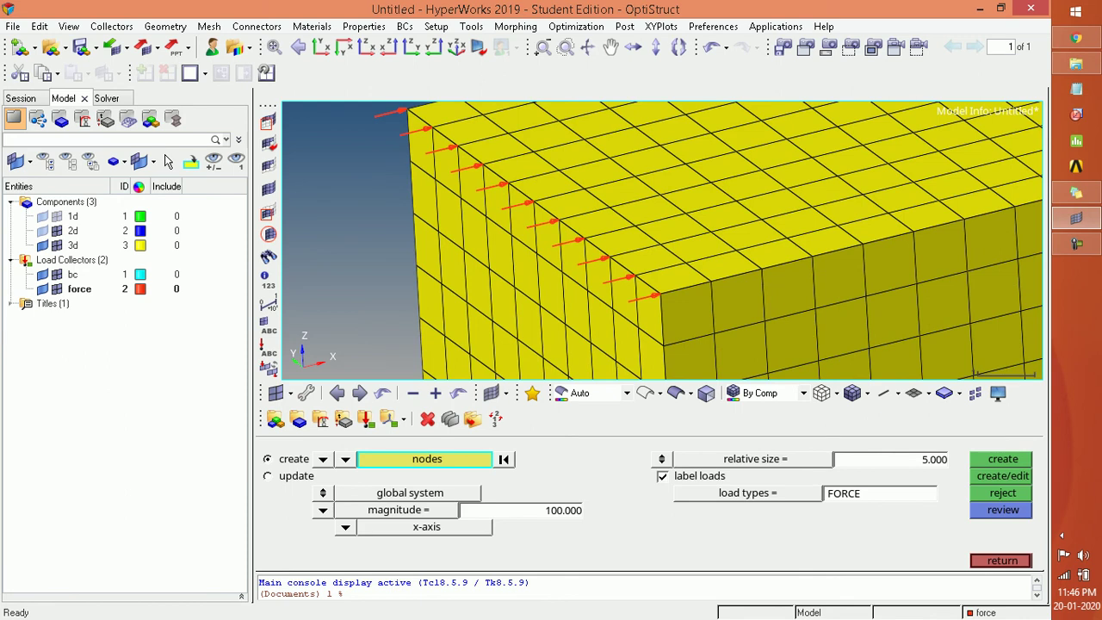
{"action": "key", "text": "Return"}
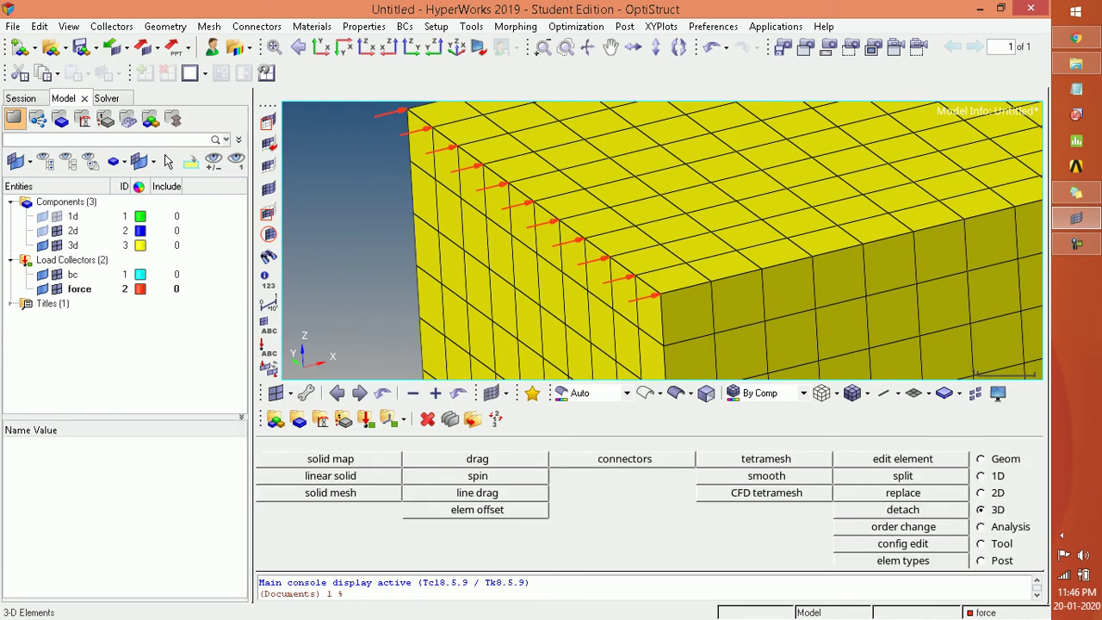
Examine the loaded bar in the standard plane views and in a rotated view for its constraints and forces.
{"action": "scroll", "coordinate": [515, 225], "scroll_direction": "down", "scroll_amount": 7, "text": "ctrl"}
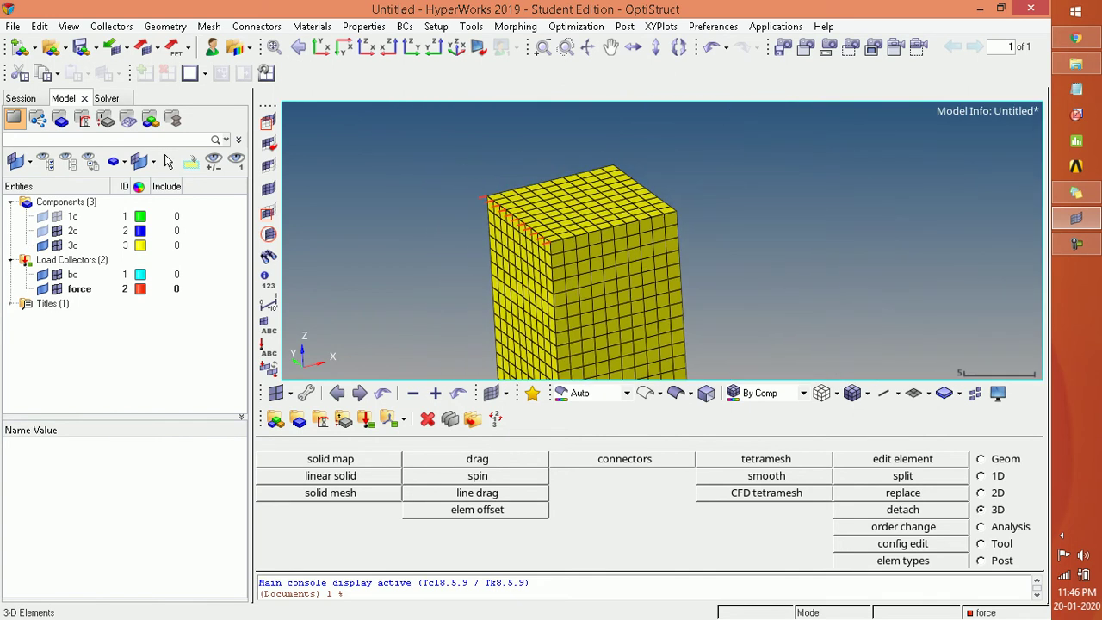
{"action": "scroll", "coordinate": [515, 226], "scroll_direction": "down", "scroll_amount": 5, "text": "ctrl"}
{"action": "left_click_drag", "start_coordinate": [515, 226], "coordinate": [573, 237], "text": "ctrl"}
{"action": "left_click", "coordinate": [321, 48]}
{"action": "left_click", "coordinate": [344, 47]}
{"action": "left_click", "coordinate": [389, 47]}
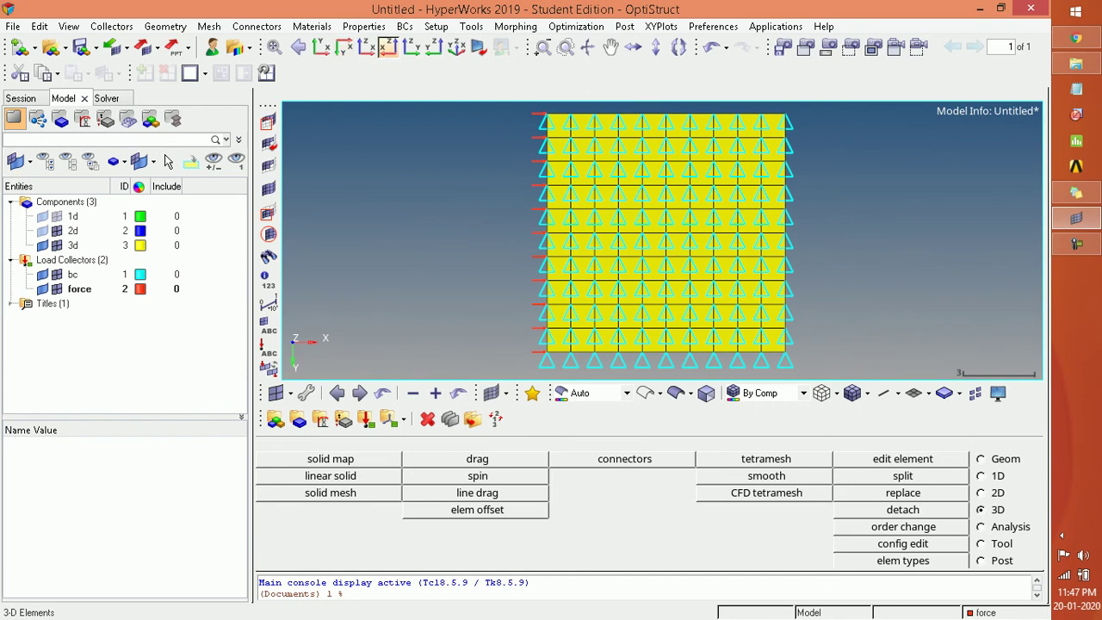
{"action": "left_click", "coordinate": [411, 47]}
{"action": "left_click", "coordinate": [366, 48]}
{"action": "left_click", "coordinate": [434, 47]}
{"action": "left_click", "coordinate": [411, 47]}
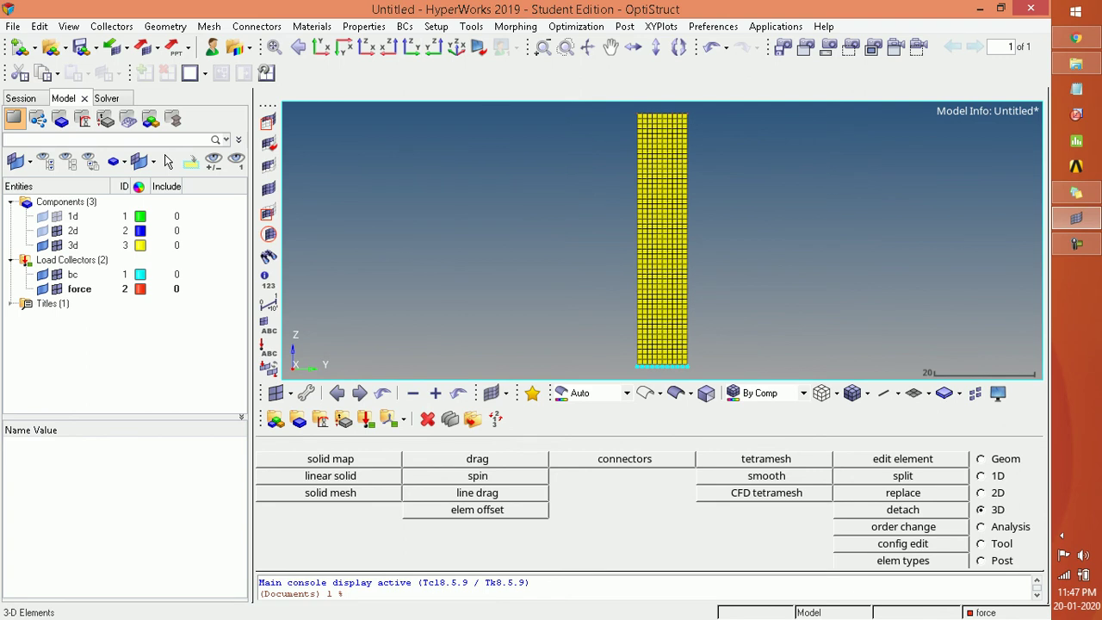
{"action": "mouse_move", "coordinate": [662, 241]}
{"action": "left_mouse_down", "text": "ctrl"}
{"action": "mouse_move", "coordinate": [724, 276]}
{"action": "mouse_move", "coordinate": [775, 241]}
{"action": "left_mouse_up", "text": "ctrl"}
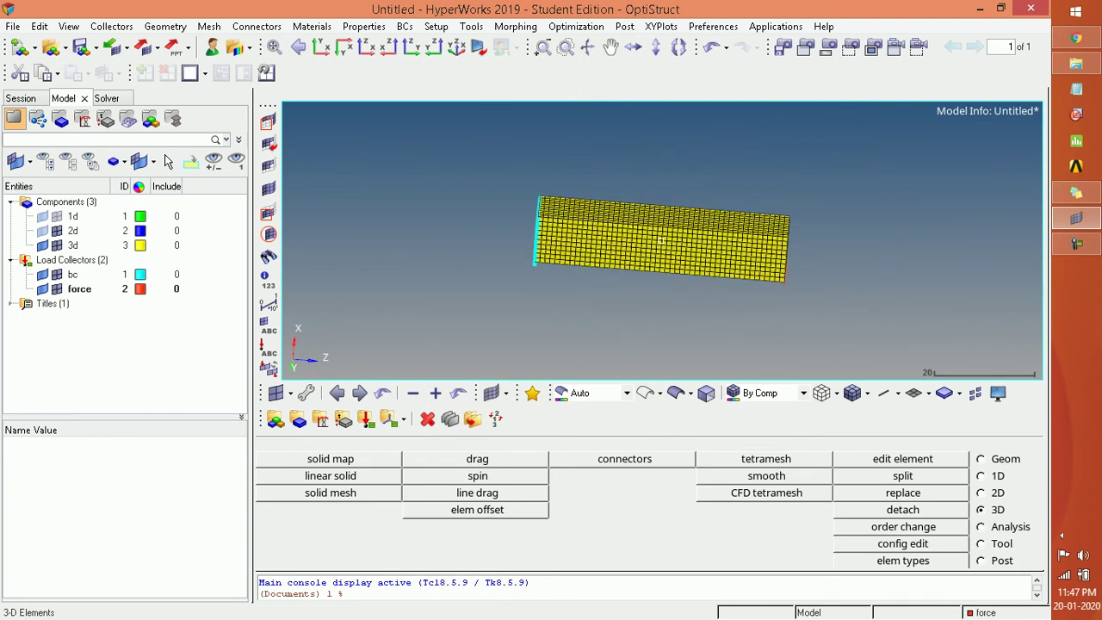
Create a material named ms with an elastic modulus E of 210000.
{"action": "left_click", "coordinate": [312, 26]}
{"action": "left_click", "coordinate": [320, 43]}
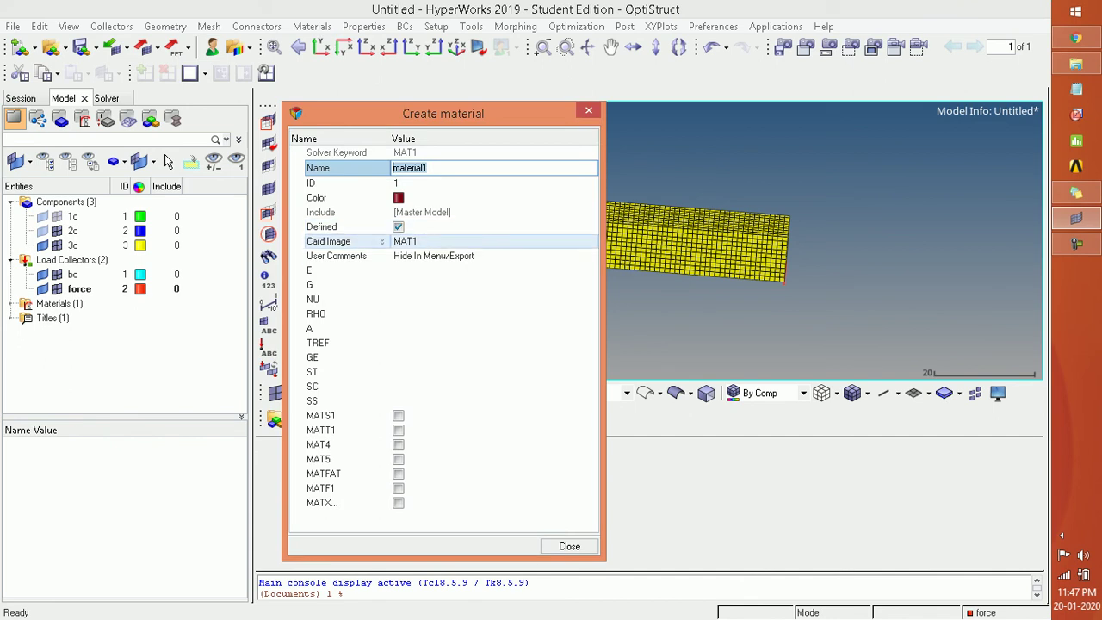
{"action": "type", "text": "ms"}
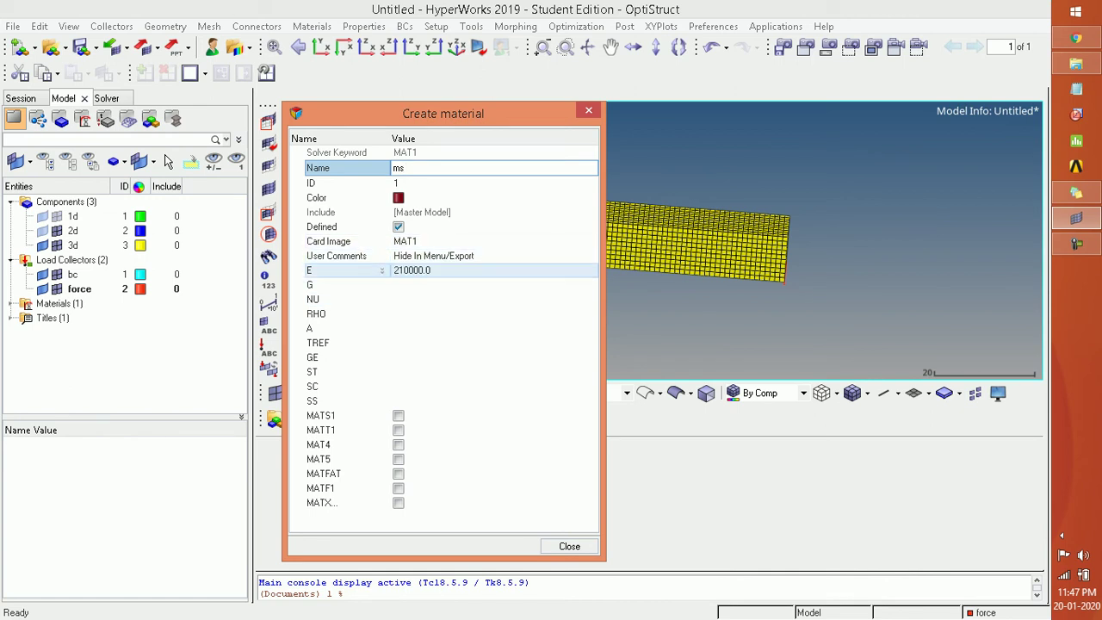
{"action": "left_click", "coordinate": [408, 270]}
{"action": "key", "text": "Return"}
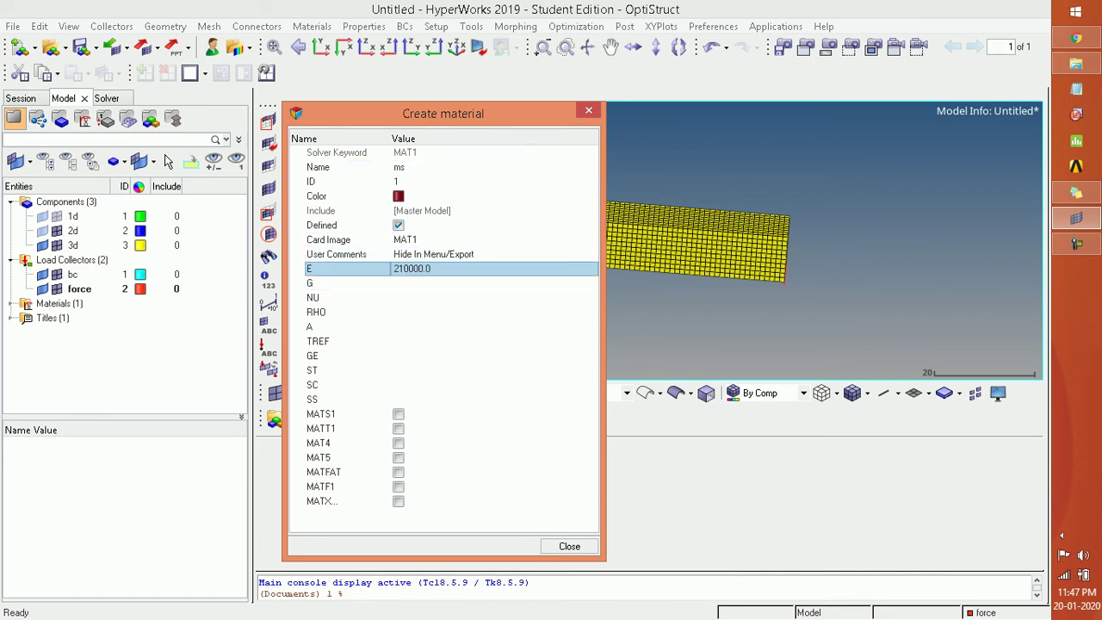
Set the ms material's NU to 0.3 and RHO to 7.85e-09, and finish the material definition.
{"action": "left_click", "coordinate": [408, 298]}
{"action": "key", "text": "Return"}
{"action": "key", "text": "Tab"}
{"action": "key", "text": "Tab"}
{"action": "key", "text": "Tab"}
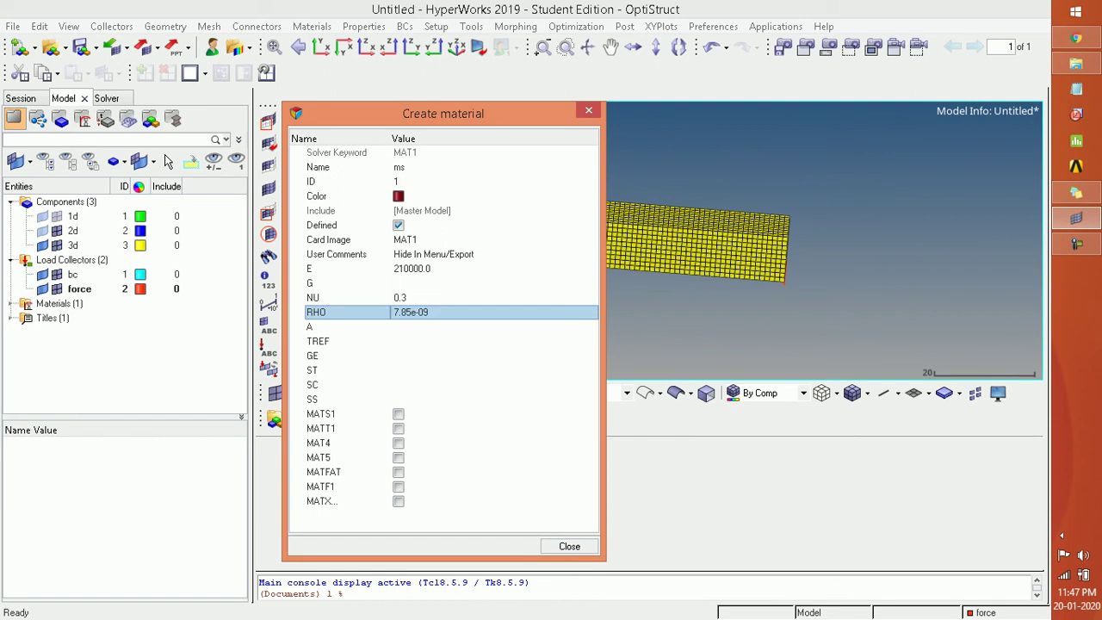
{"action": "left_click", "coordinate": [570, 546]}
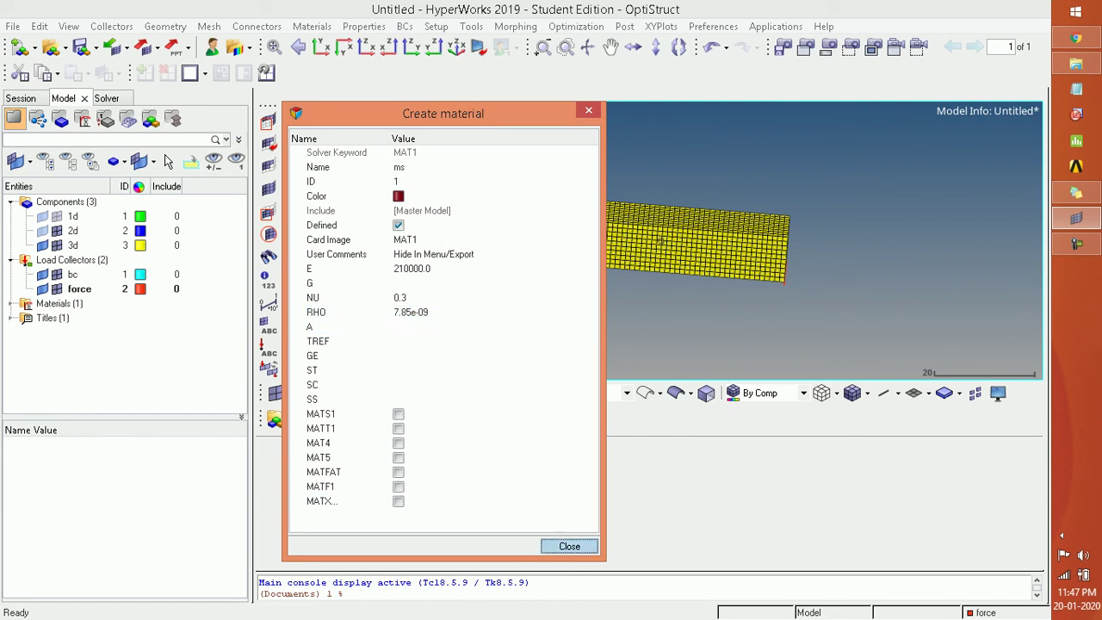
{"action": "key", "text": "Return"}
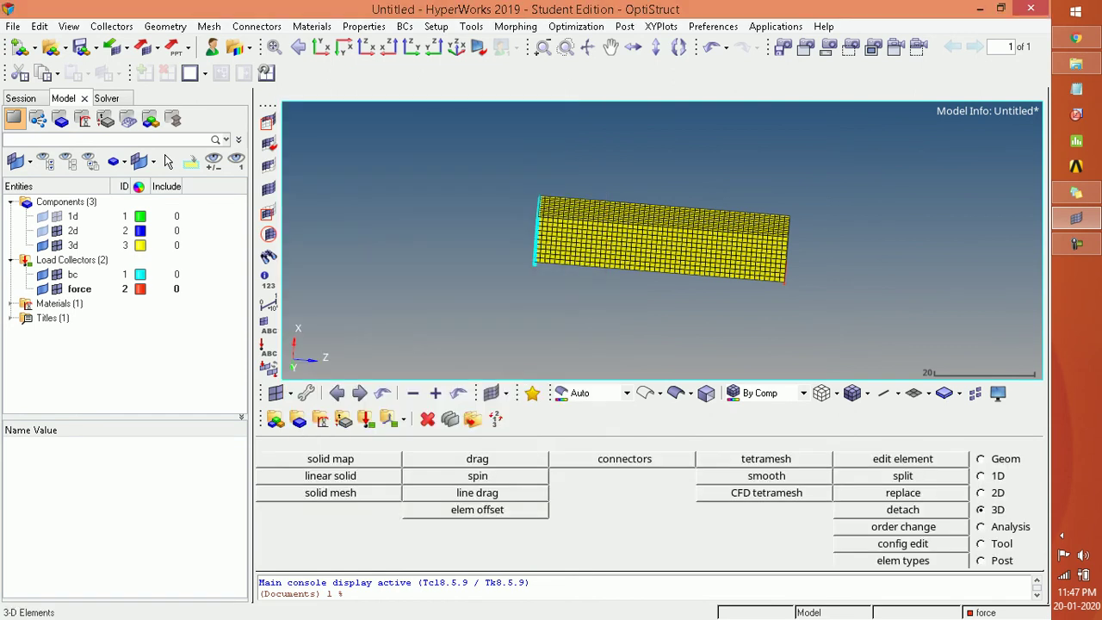
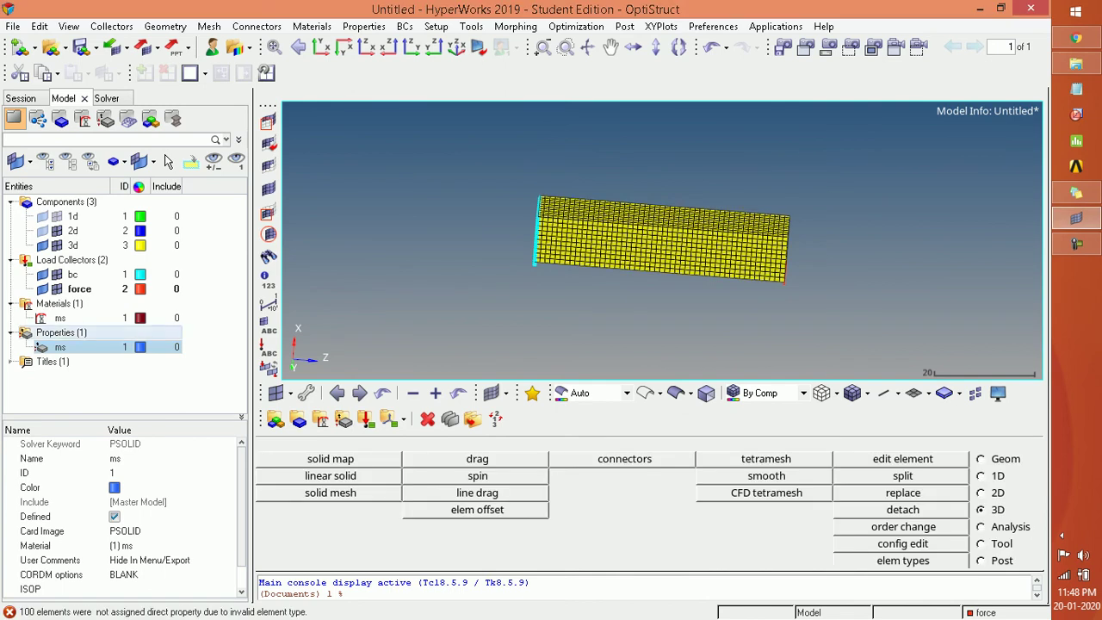
Check the ms material and property assignments on the bar in the material and property views.
{"action": "double_click", "coordinate": [61, 318]}
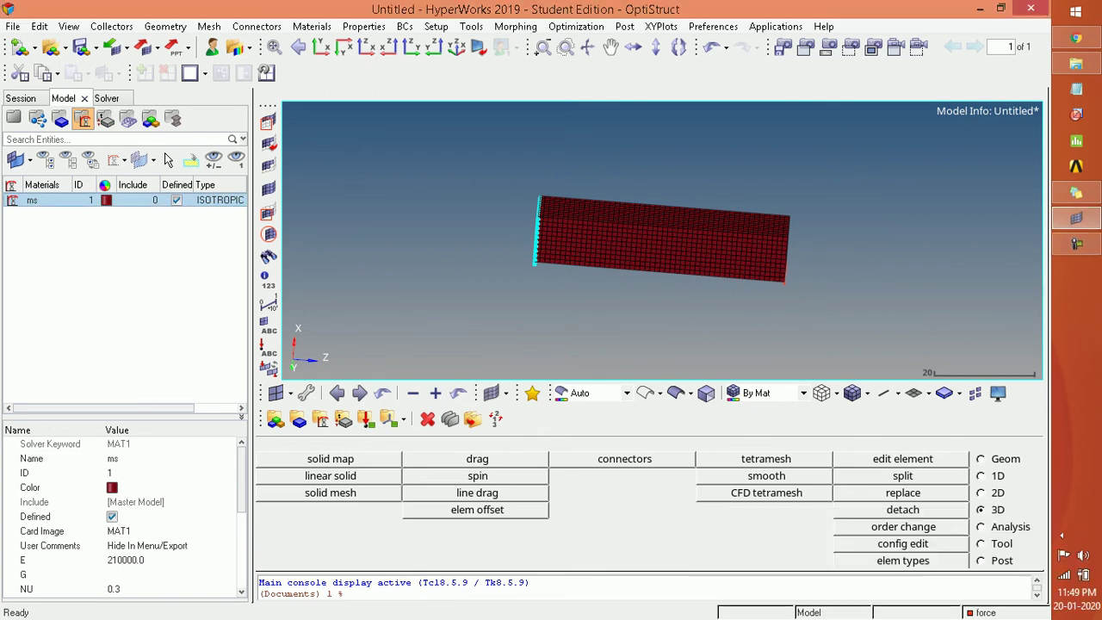
{"action": "left_click", "coordinate": [105, 119]}
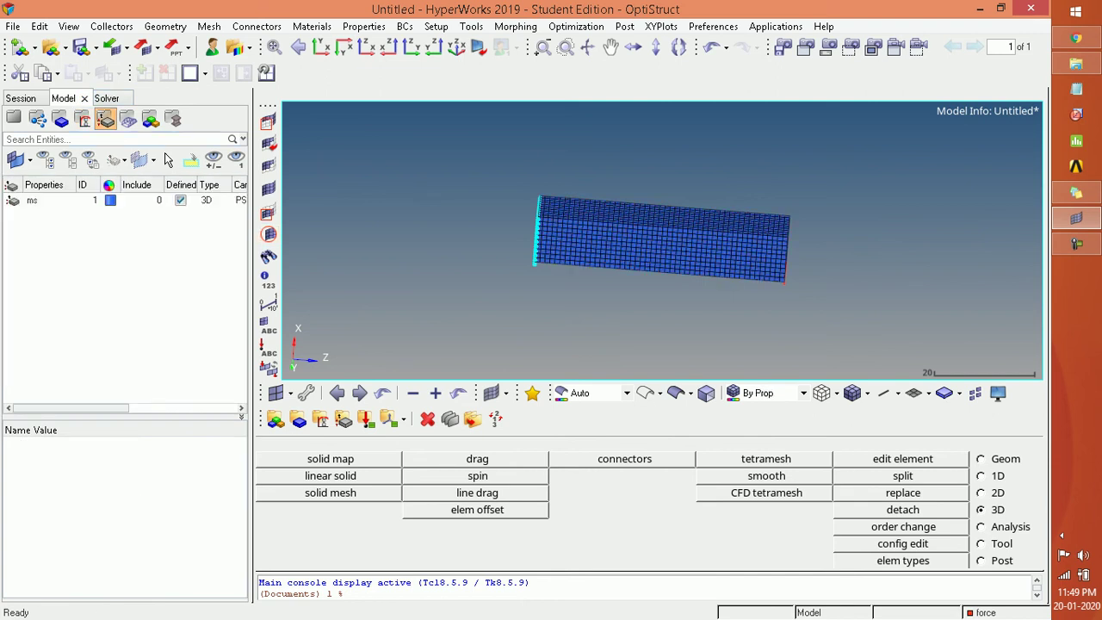
{"action": "left_click", "coordinate": [14, 118]}
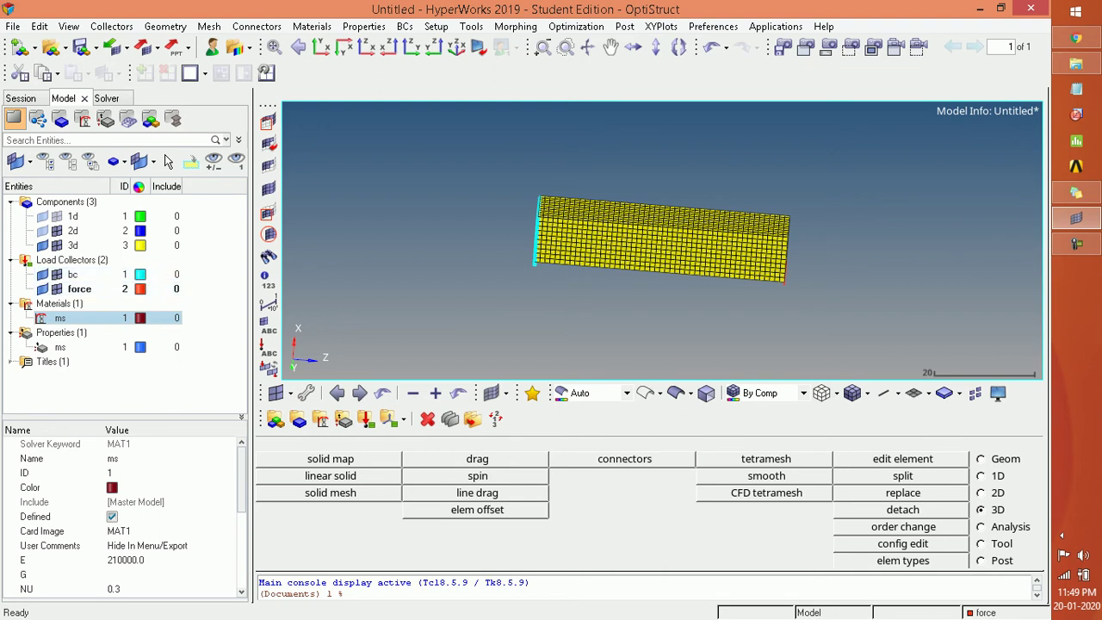
Start a new linear static load step named cantilever beam.
{"action": "left_click", "coordinate": [981, 526]}
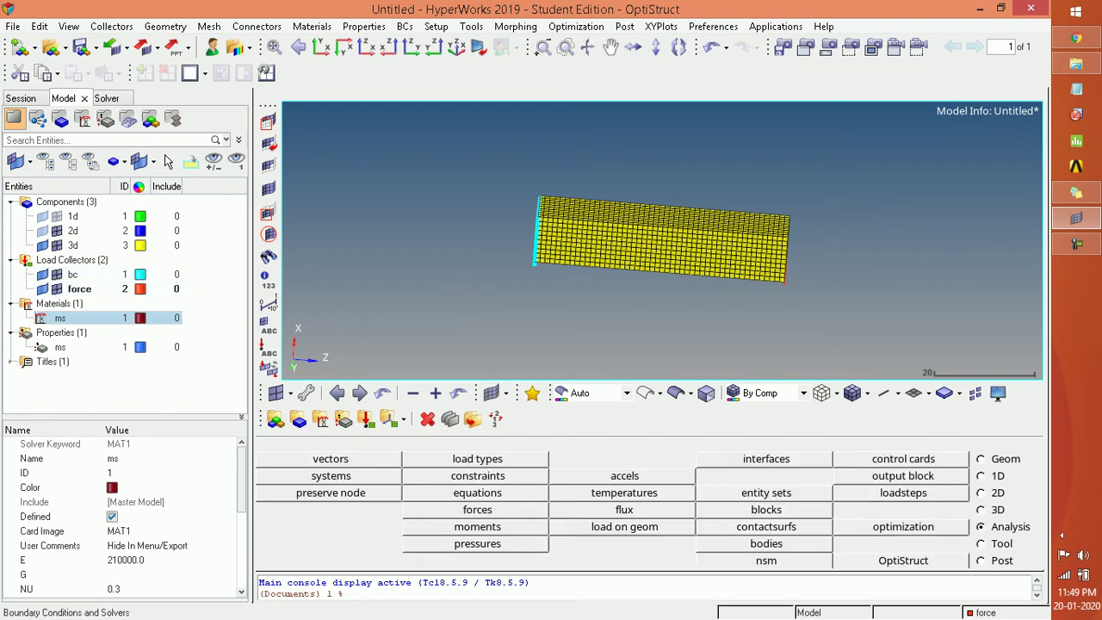
{"action": "left_click", "coordinate": [904, 492]}
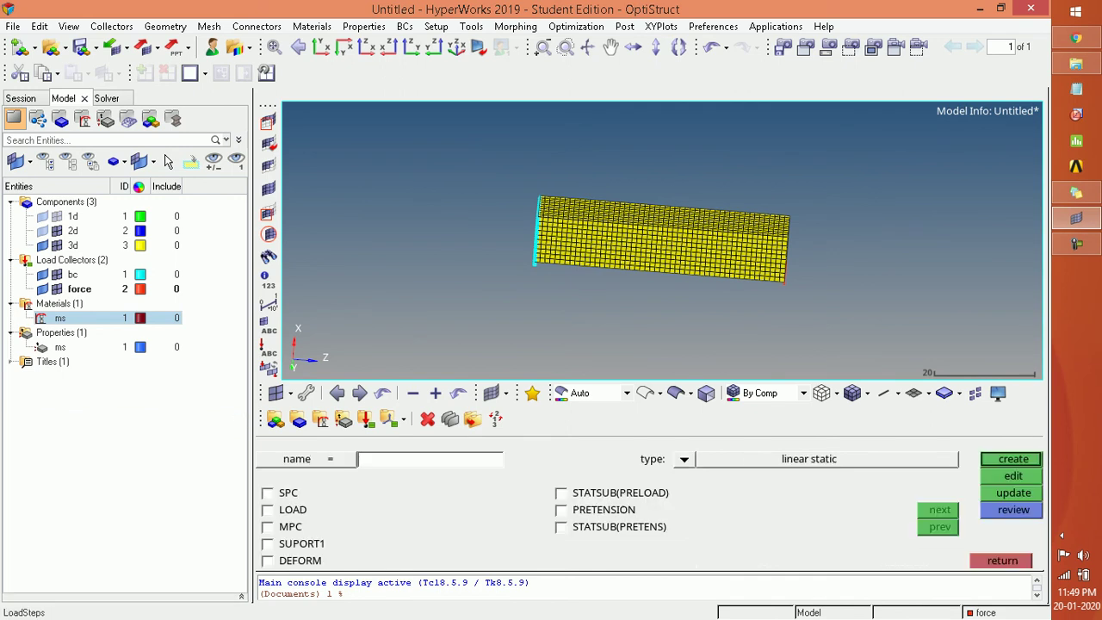
{"action": "type", "text": "canti;eve"}
{"action": "key", "text": "BackSpace"}
{"action": "key", "text": "BackSpace"}
{"action": "key", "text": "BackSpace"}
{"action": "type", "text": "lever beam"}
Assign the bc collector as SPC and the force collector as LOAD, and create the load step.
{"action": "left_click", "coordinate": [268, 492]}
{"action": "left_click", "coordinate": [268, 510]}
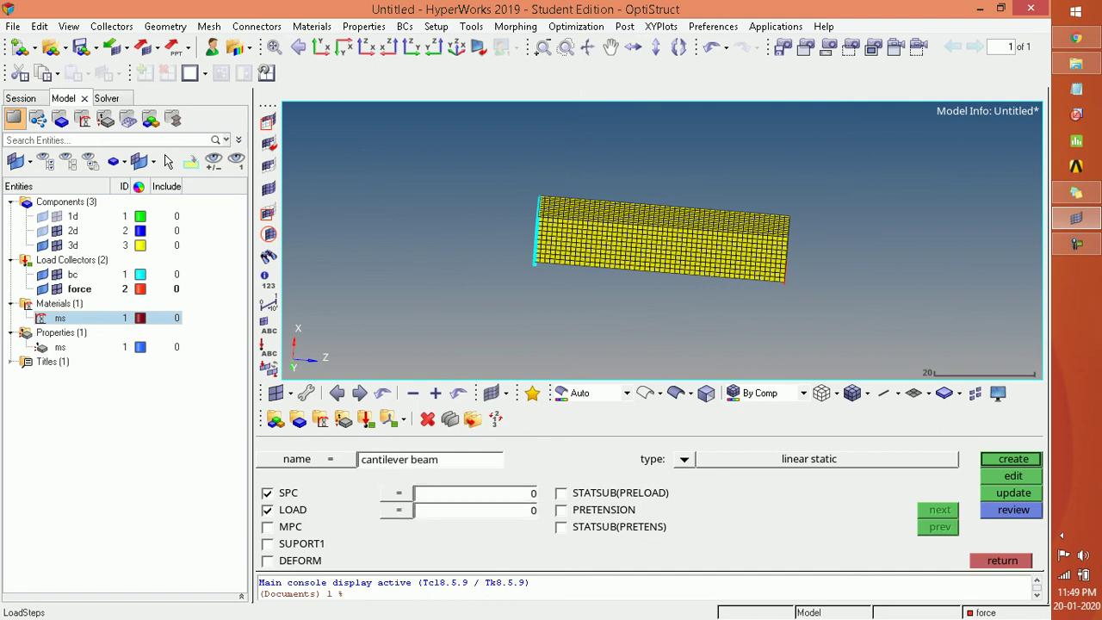
{"action": "left_click", "coordinate": [398, 493]}
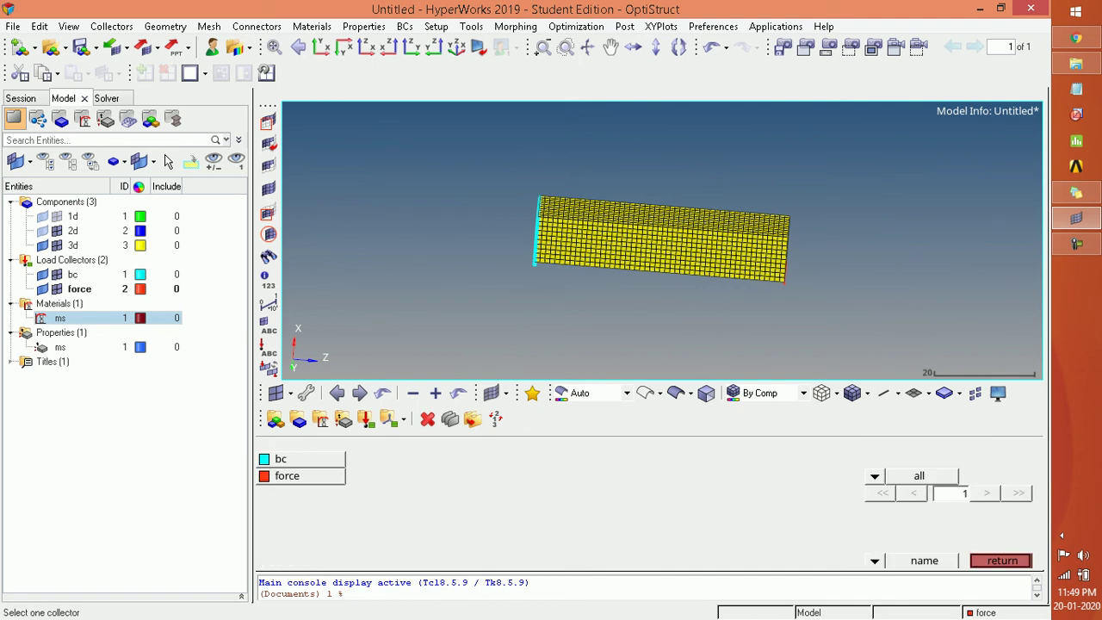
{"action": "left_click", "coordinate": [300, 458]}
{"action": "left_click", "coordinate": [398, 509]}
{"action": "left_click", "coordinate": [293, 476]}
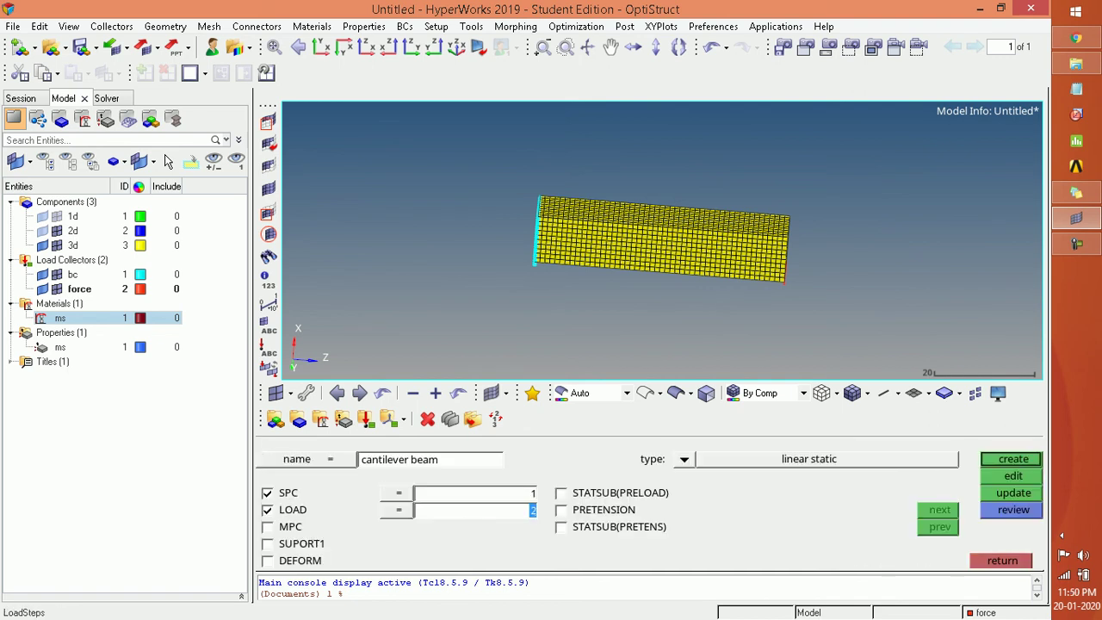
{"action": "left_click", "coordinate": [1012, 459]}
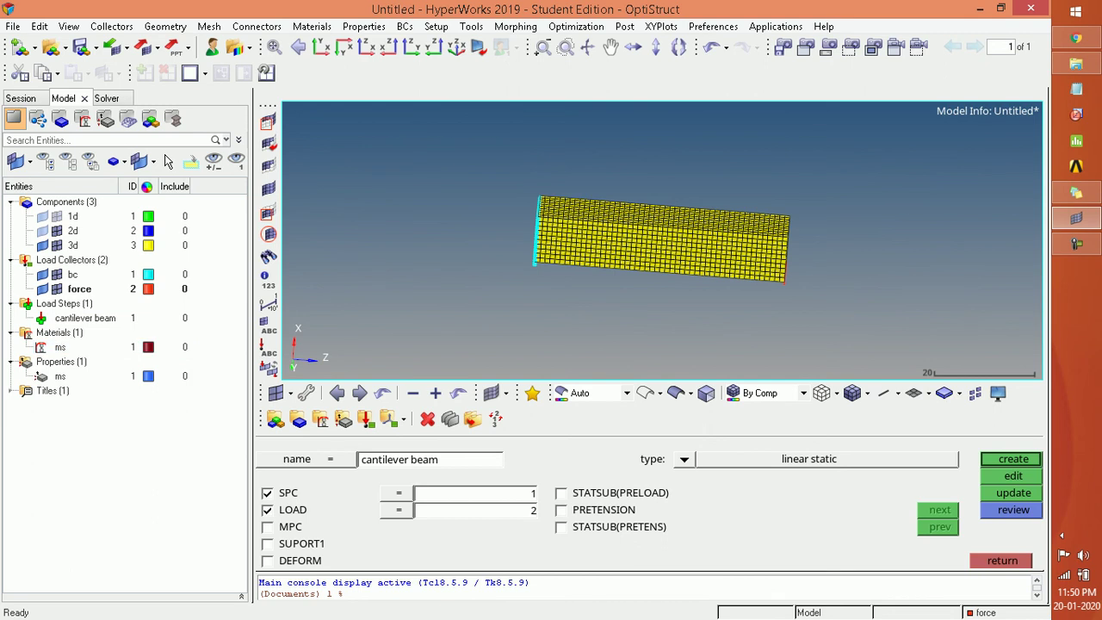
{"action": "key", "text": "Escape"}
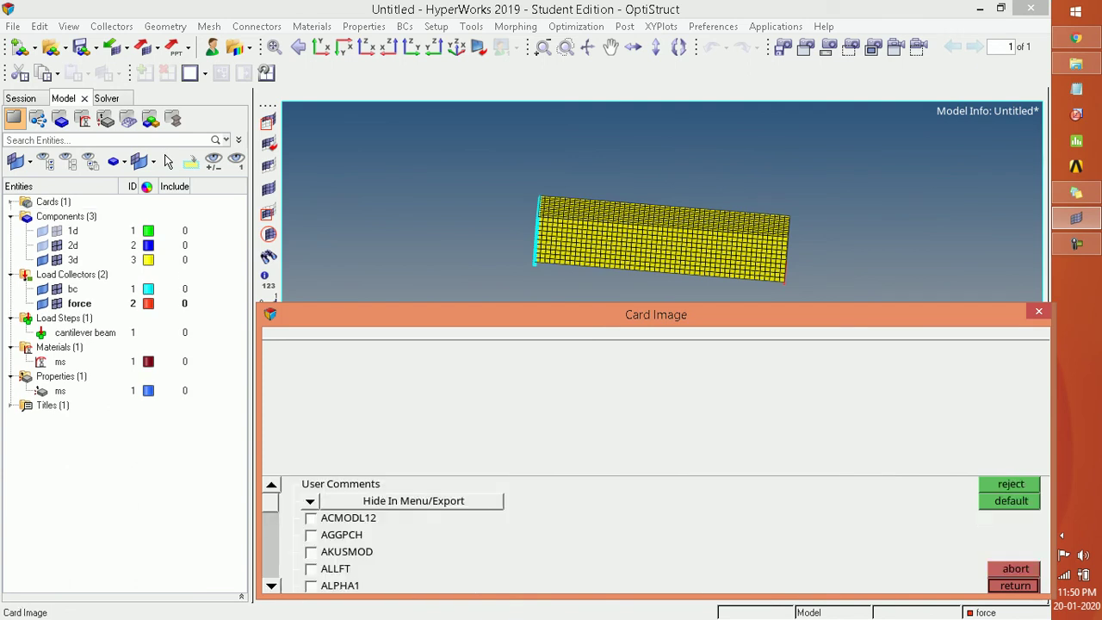
Look through the parameter list of the PARAM control card for the element check options.
{"action": "left_click", "coordinate": [271, 586]}
{"action": "left_click", "coordinate": [271, 586]}
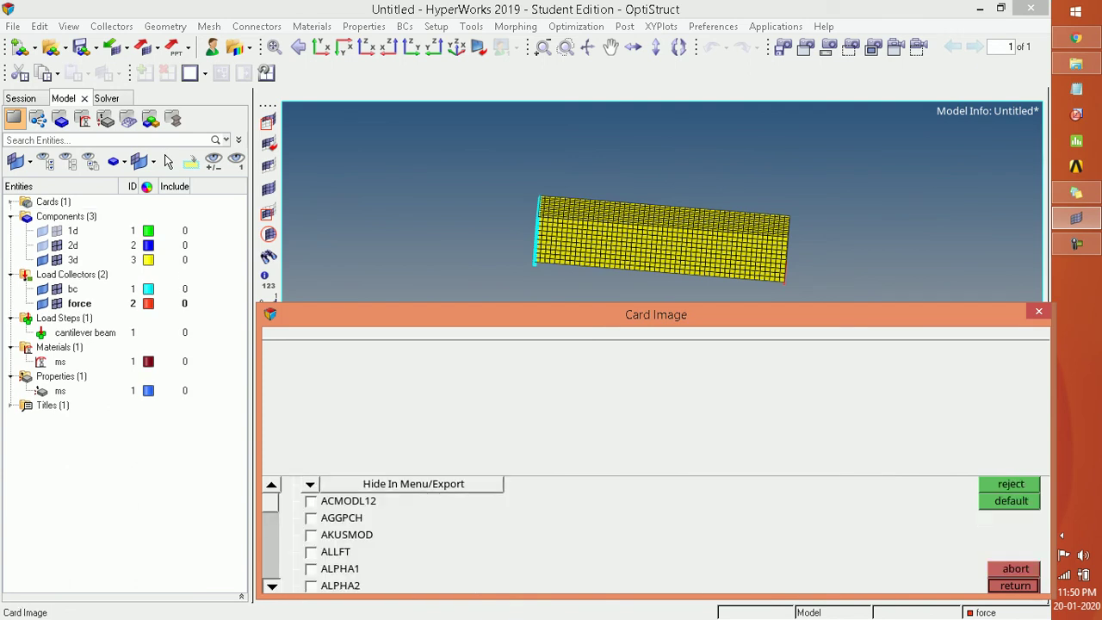
{"action": "left_click", "coordinate": [271, 586]}
{"action": "left_click", "coordinate": [272, 585]}
{"action": "left_click", "coordinate": [272, 585]}
{"action": "left_click", "coordinate": [271, 586]}
{"action": "left_click_drag", "start_coordinate": [271, 505], "coordinate": [272, 525]}
{"action": "left_click", "coordinate": [271, 485]}
{"action": "left_click", "coordinate": [272, 485]}
{"action": "left_click", "coordinate": [271, 484]}
{"action": "left_click", "coordinate": [271, 485]}
{"action": "left_click", "coordinate": [271, 484]}
{"action": "left_click", "coordinate": [272, 485]}
{"action": "left_click", "coordinate": [272, 485]}
{"action": "left_click", "coordinate": [271, 485]}
{"action": "left_click", "coordinate": [271, 485]}
{"action": "left_click", "coordinate": [272, 485]}
{"action": "left_click", "coordinate": [272, 485]}
{"action": "left_click", "coordinate": [272, 485]}
{"action": "left_click", "coordinate": [272, 485]}
{"action": "left_click", "coordinate": [271, 485]}
{"action": "left_click", "coordinate": [271, 485]}
{"action": "left_click", "coordinate": [271, 485]}
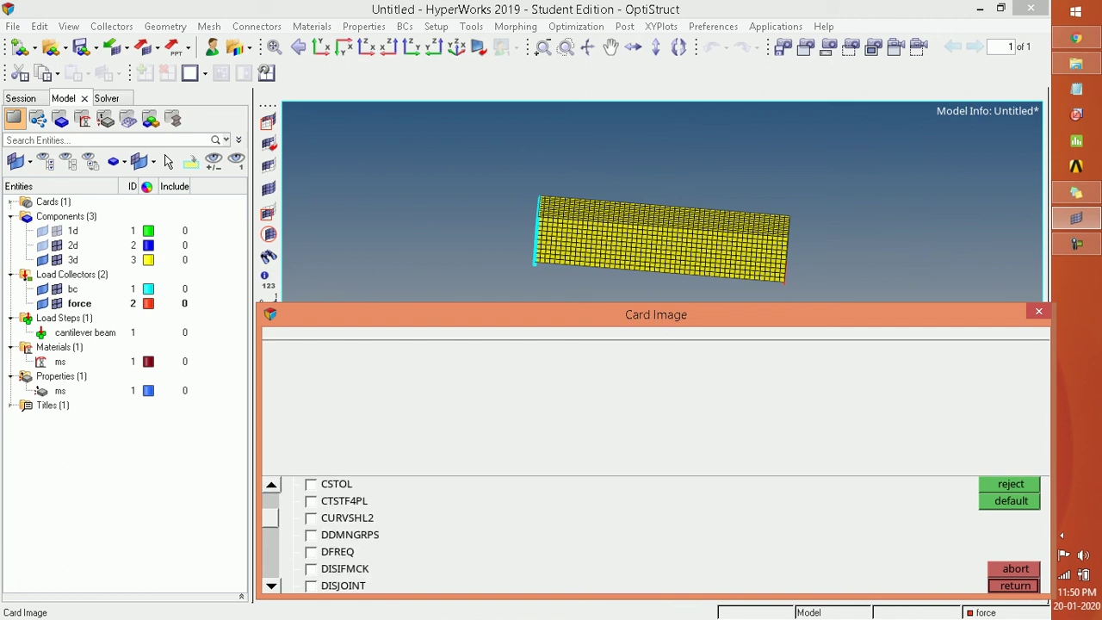
{"action": "left_click", "coordinate": [271, 485]}
{"action": "left_click", "coordinate": [271, 485]}
{"action": "left_click", "coordinate": [271, 485]}
{"action": "left_click", "coordinate": [271, 485]}
{"action": "left_click", "coordinate": [271, 485]}
{"action": "left_click", "coordinate": [272, 484]}
{"action": "left_click", "coordinate": [271, 485]}
{"action": "left_click", "coordinate": [272, 485]}
{"action": "left_click", "coordinate": [271, 485]}
{"action": "left_click", "coordinate": [271, 485]}
{"action": "left_click", "coordinate": [271, 485]}
{"action": "left_click", "coordinate": [271, 485]}
{"action": "left_click", "coordinate": [271, 484]}
{"action": "left_click", "coordinate": [271, 485]}
{"action": "left_click", "coordinate": [271, 485]}
{"action": "left_click", "coordinate": [271, 485]}
{"action": "left_click", "coordinate": [271, 485]}
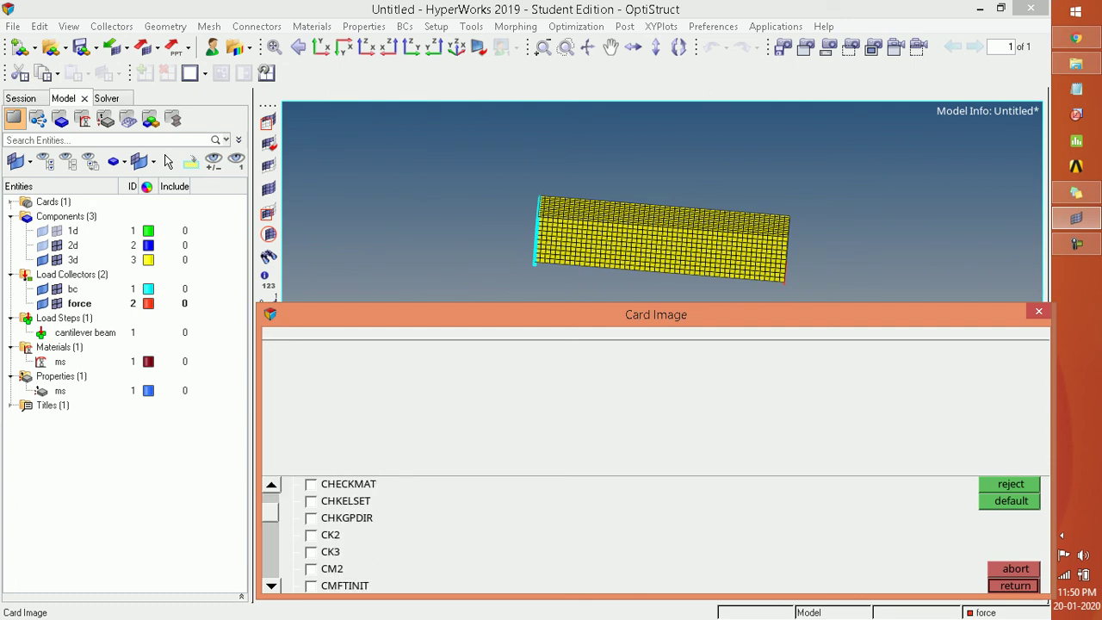
Try the CHKELSET parameter, switch it off again, and leave the control cards.
{"action": "left_click", "coordinate": [311, 501]}
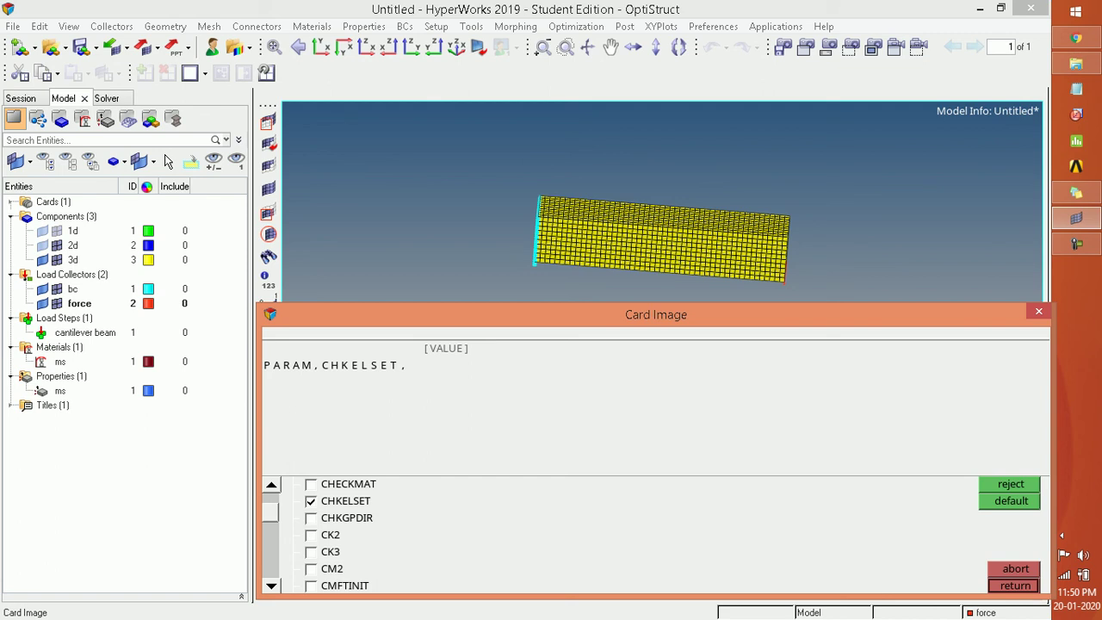
{"action": "left_click", "coordinate": [311, 502]}
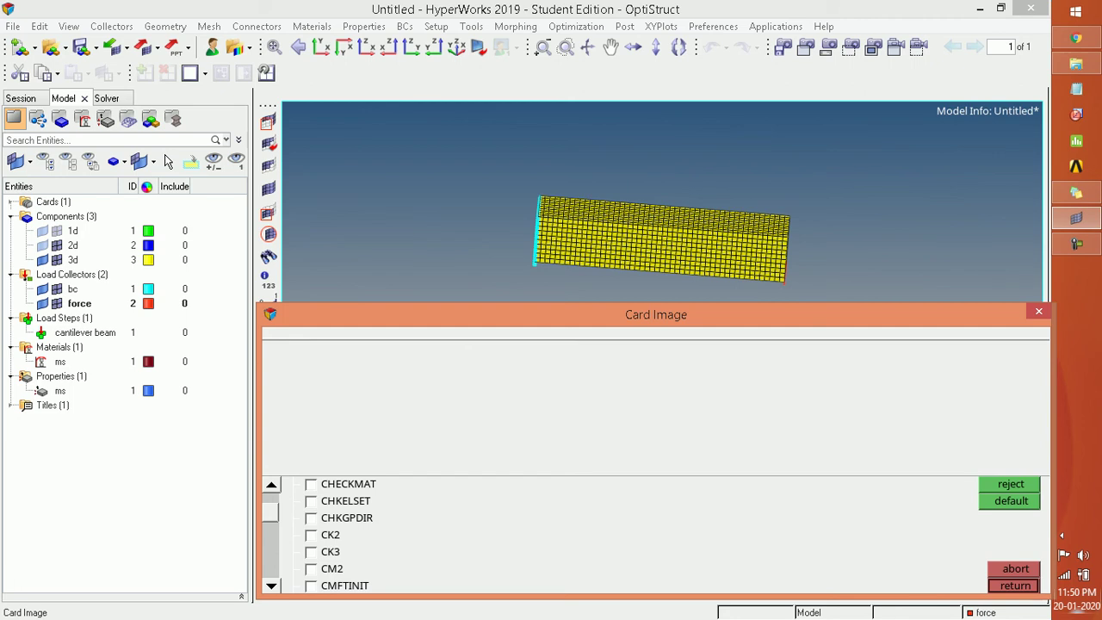
{"action": "left_click", "coordinate": [1015, 586]}
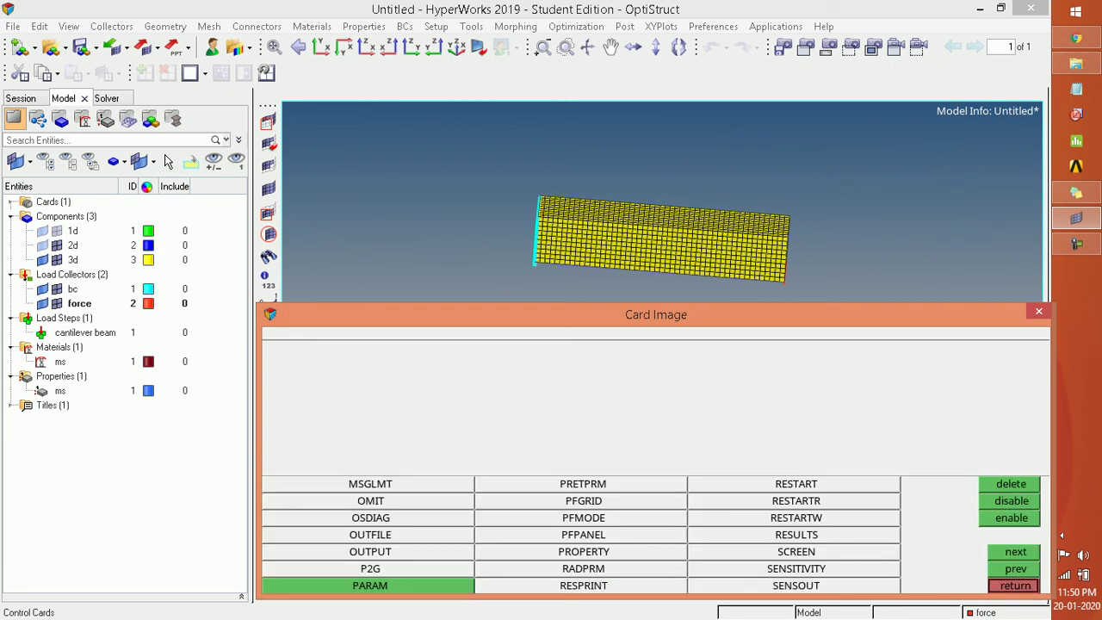
{"action": "left_click", "coordinate": [1014, 585]}
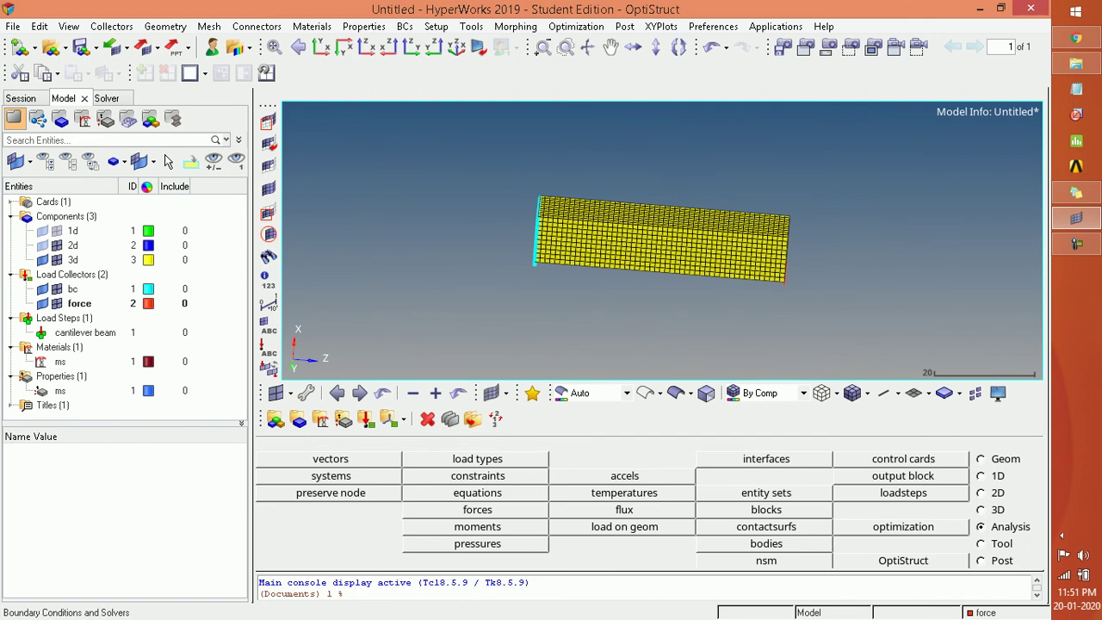
Run the OptiStruct solver on HM6.fem with export options all and run option analysis, and close the solver report.
{"action": "left_click", "coordinate": [902, 561]}
{"action": "left_click", "coordinate": [345, 510]}
{"action": "left_click", "coordinate": [350, 509]}
{"action": "left_click", "coordinate": [514, 510]}
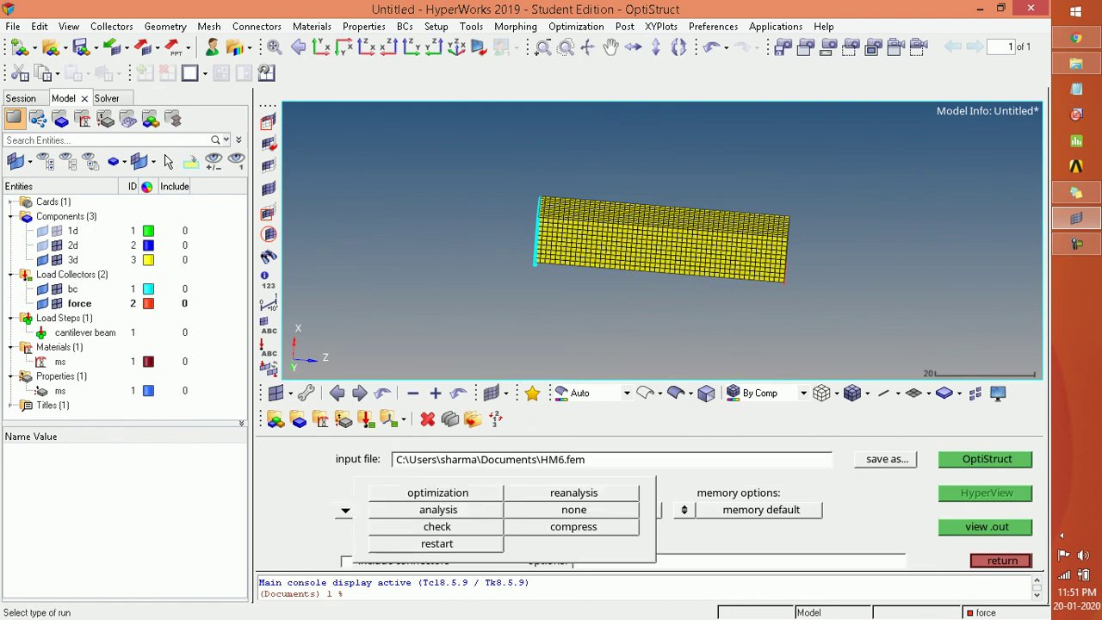
{"action": "left_click", "coordinate": [438, 507]}
{"action": "left_click", "coordinate": [987, 459]}
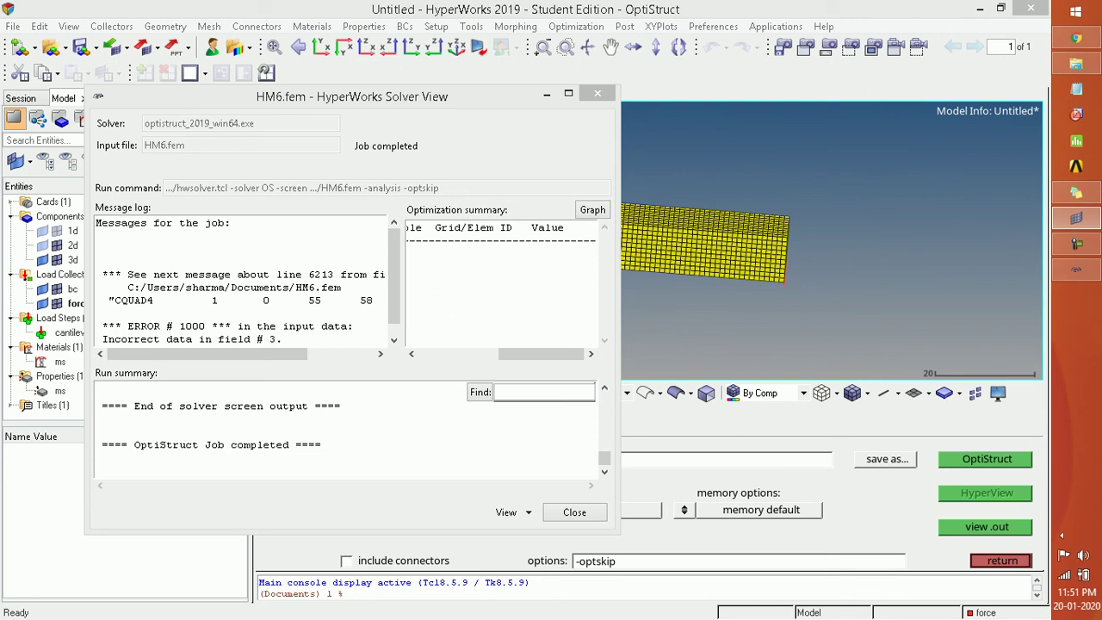
{"action": "left_click", "coordinate": [575, 512]}
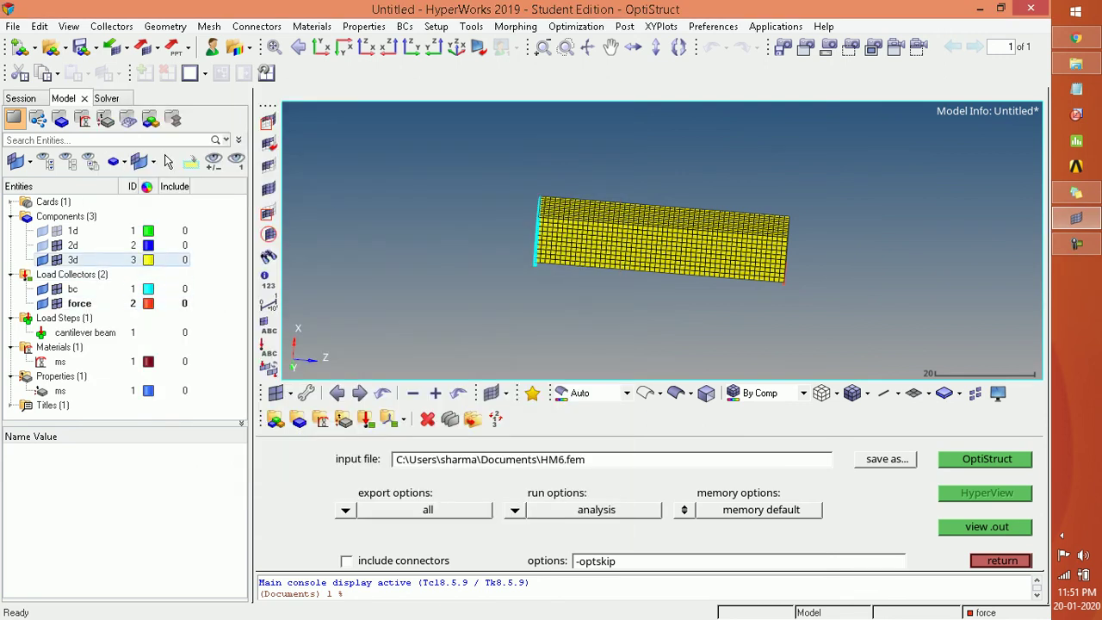
Delete the 2d component from the model.
{"action": "right_click", "coordinate": [69, 246]}
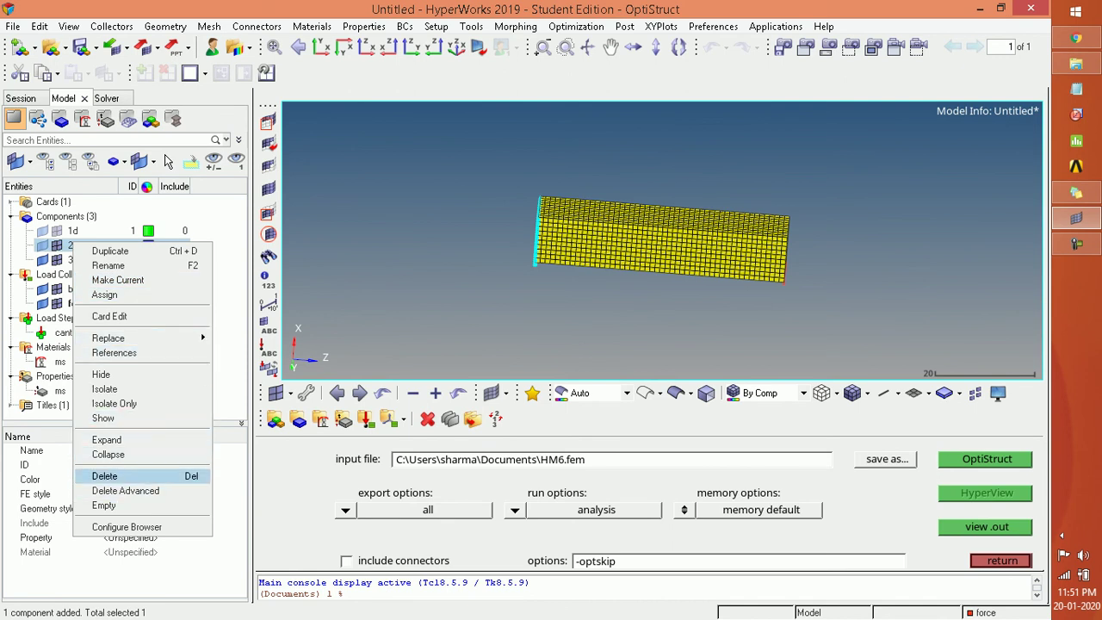
{"action": "left_click", "coordinate": [106, 475]}
{"action": "key", "text": "y"}
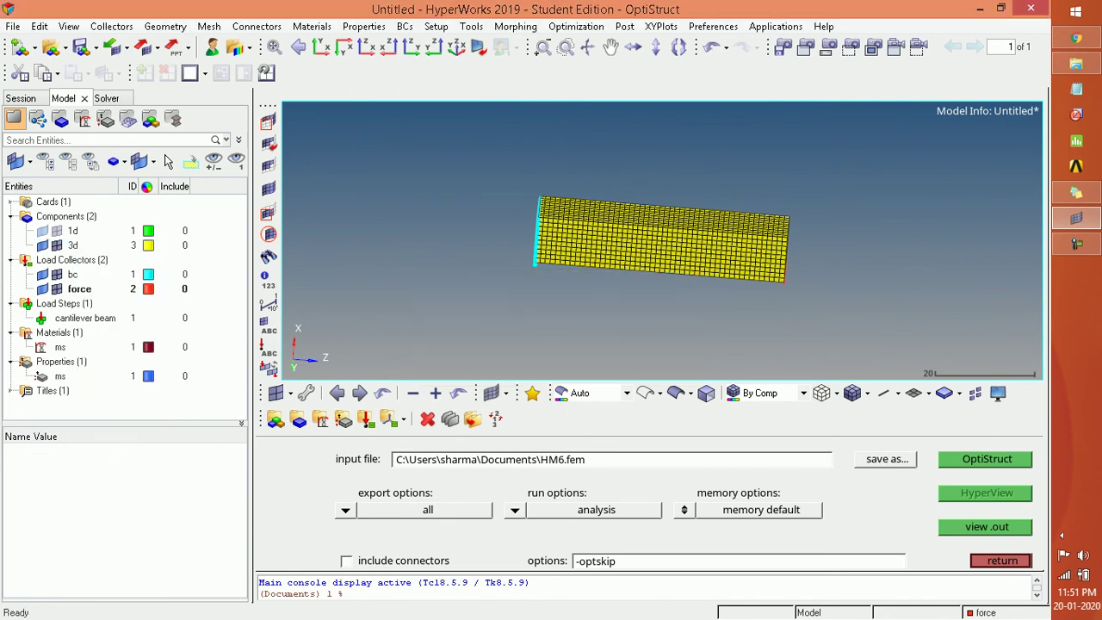
Rerun the OptiStruct analysis, overwriting HM6.fem, and move the solver report aside.
{"action": "left_click", "coordinate": [986, 459]}
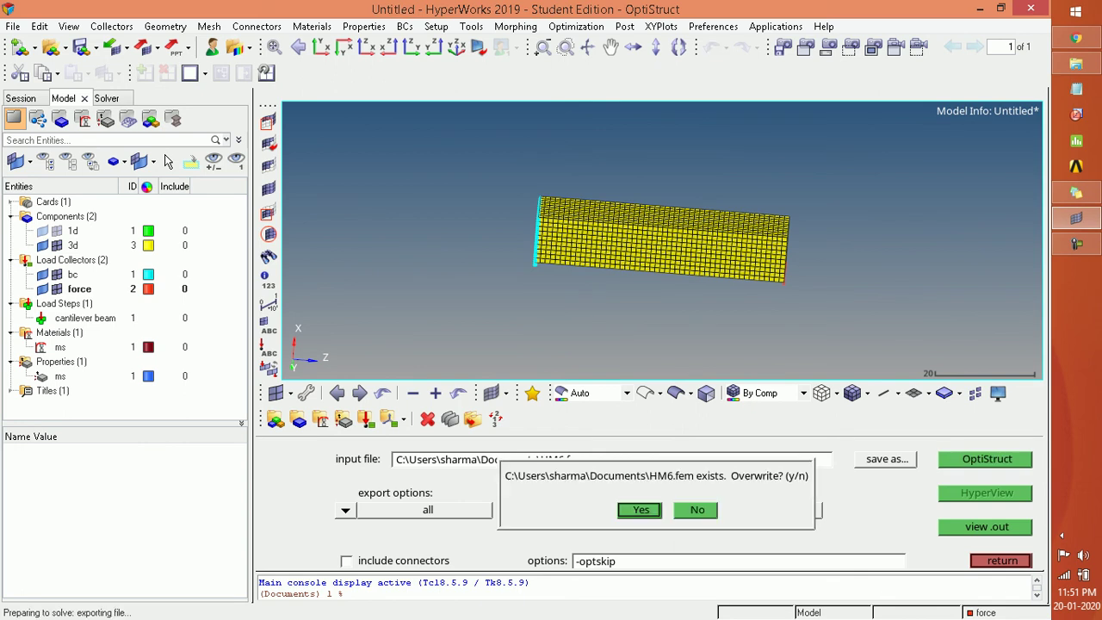
{"action": "key", "text": "y"}
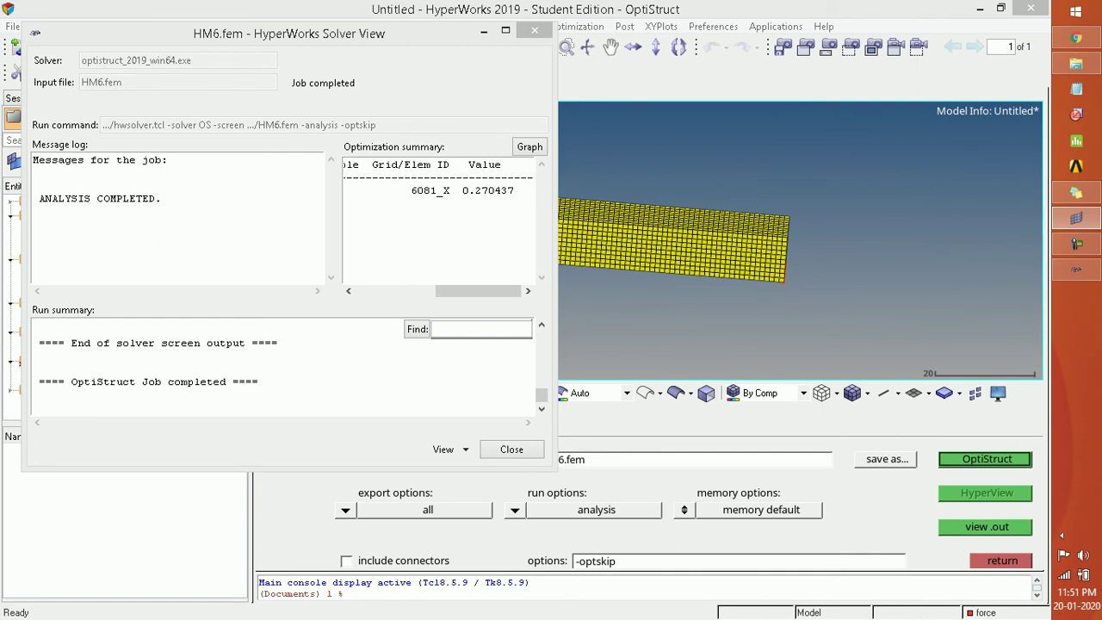
{"action": "left_click_drag", "start_coordinate": [289, 32], "coordinate": [55, 43]}
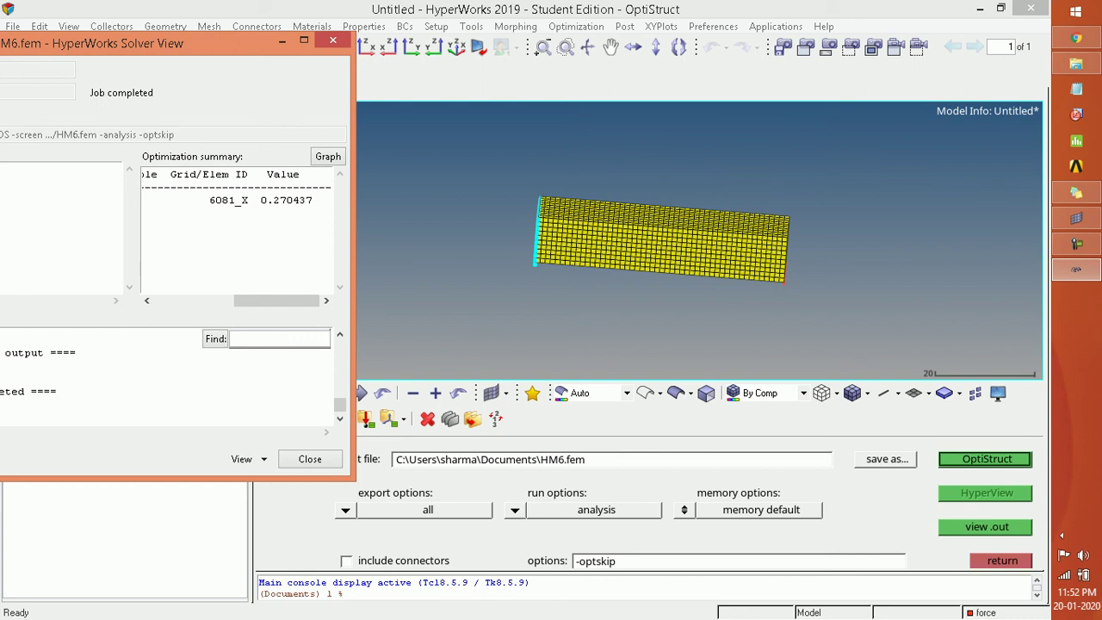
Launch HyperView 2019 and check the path of the solver input file in the HyperMesh window.
{"action": "key", "text": "super"}
{"action": "type", "text": "hyperMesh Desktop 2019"}
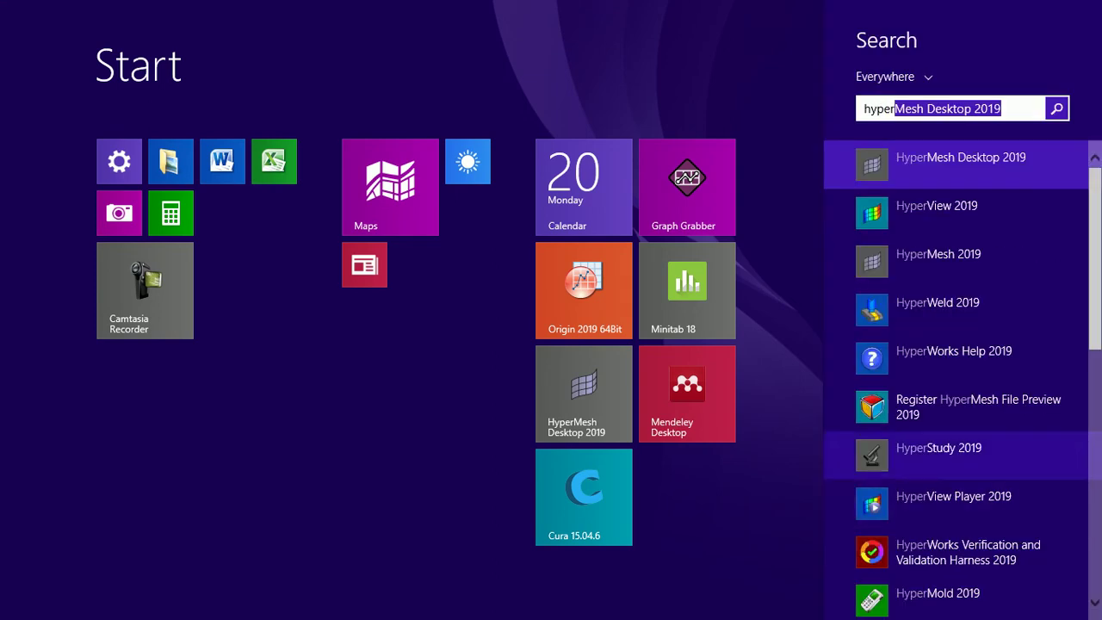
{"action": "left_click", "coordinate": [957, 212]}
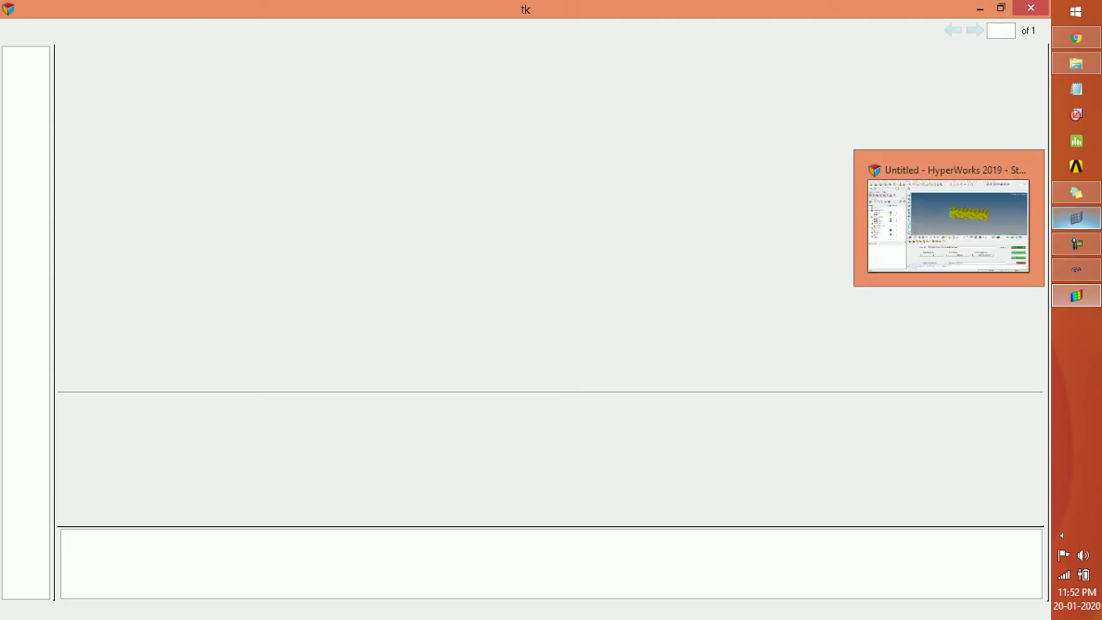
{"action": "left_click", "coordinate": [1076, 219]}
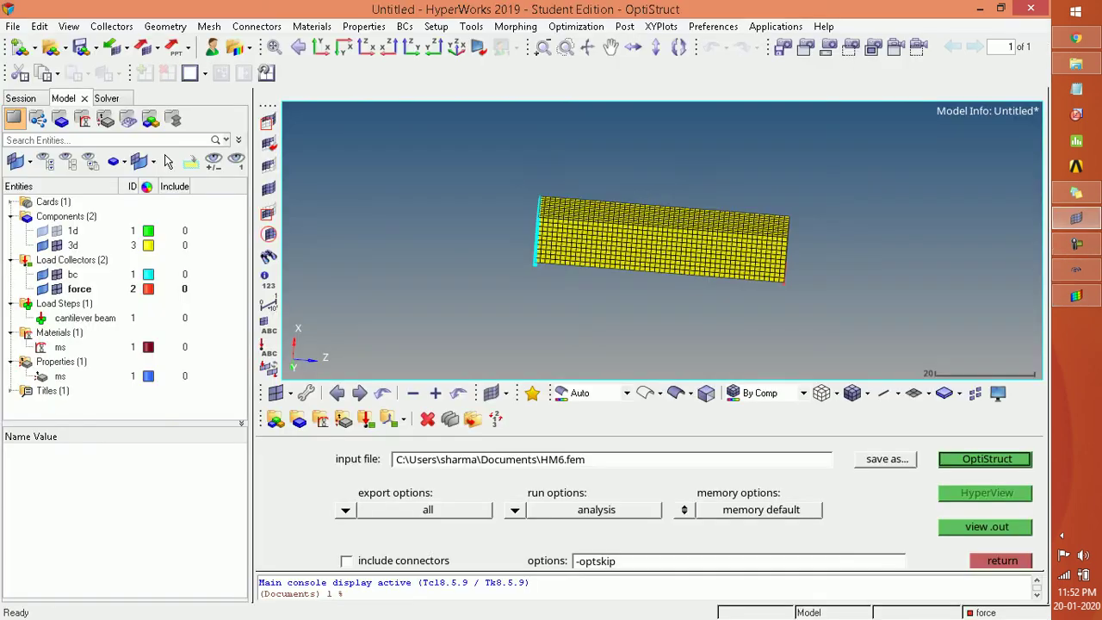
{"action": "left_click", "coordinate": [489, 459]}
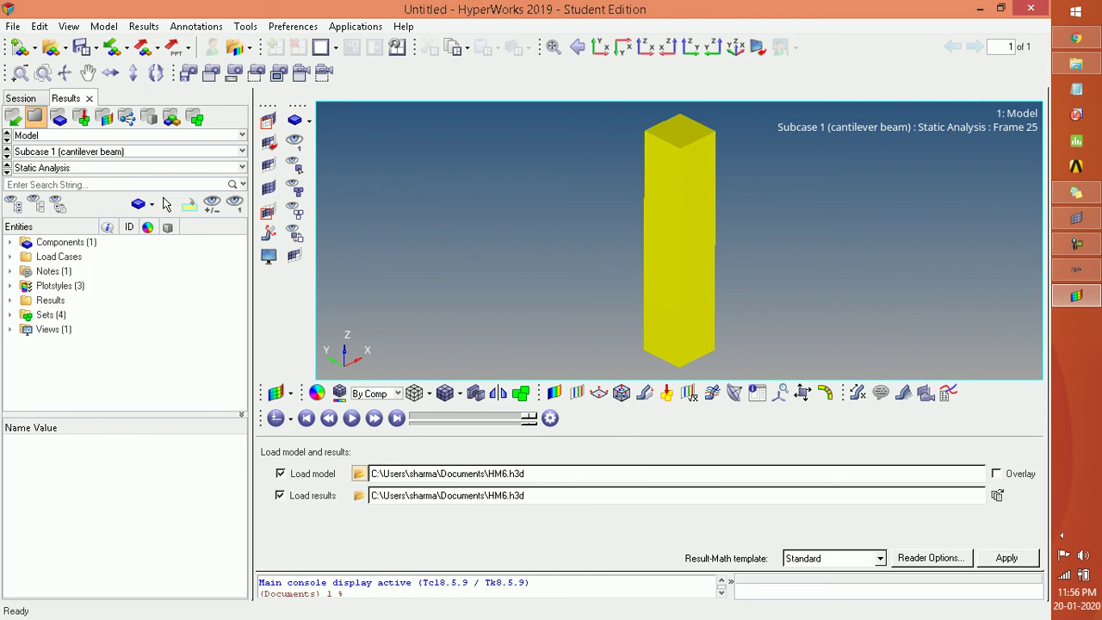
Browse the Documents folder for the HM6 model files without loading another one.
{"action": "left_click", "coordinate": [359, 473]}
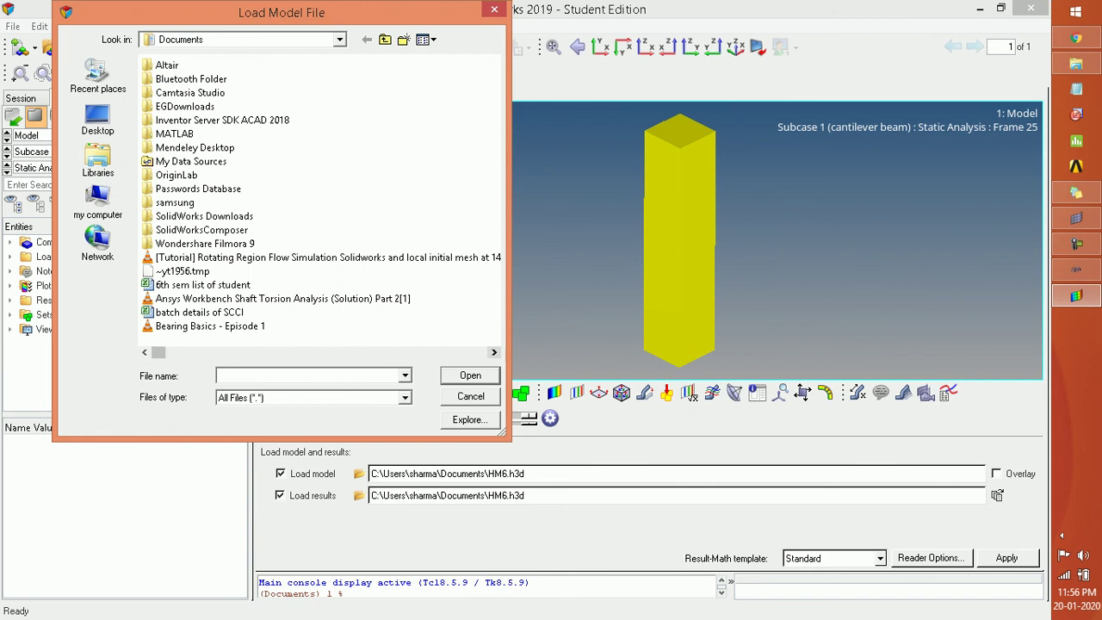
{"action": "scroll", "coordinate": [259, 325], "scroll_direction": "down", "scroll_amount": 2}
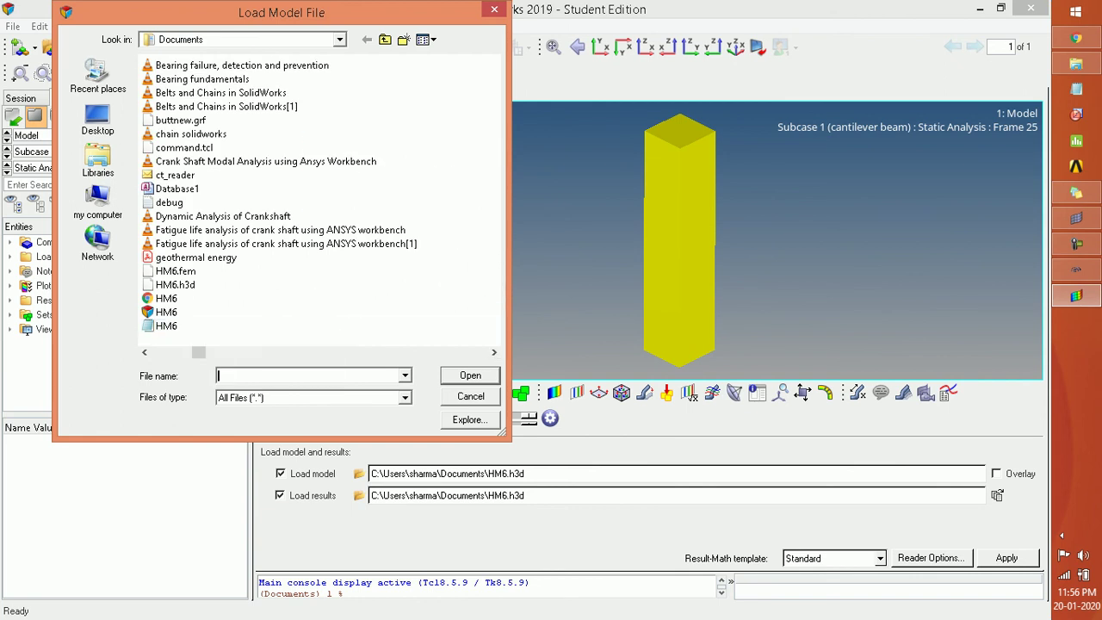
{"action": "left_click", "coordinate": [470, 396]}
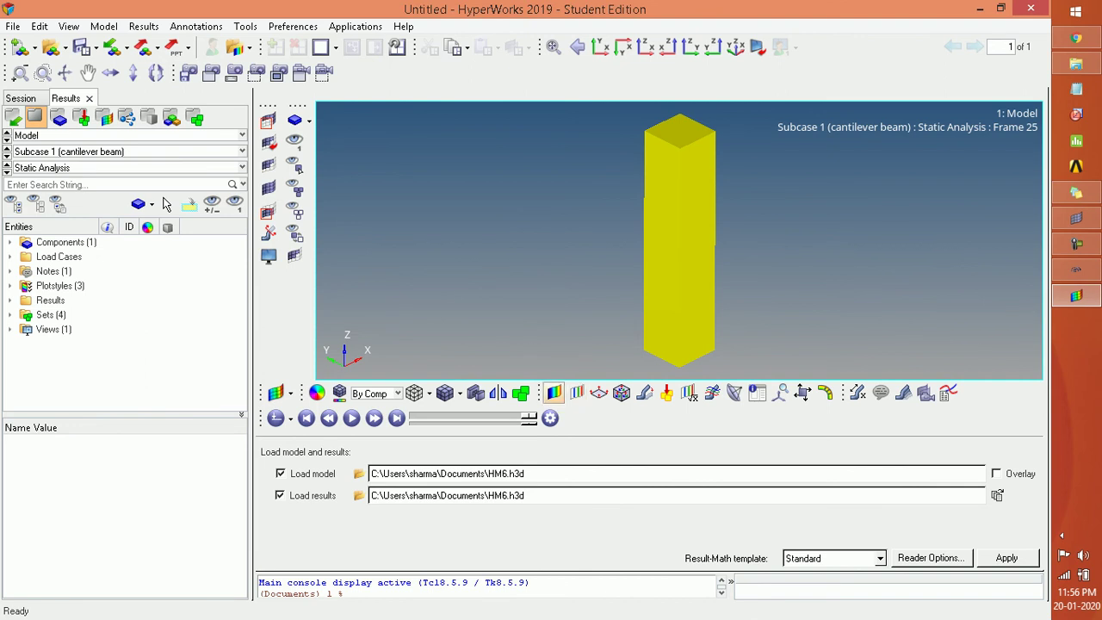
Contour the displacement magnitude on the beam and rotate it to lie lengthwise.
{"action": "left_click", "coordinate": [554, 393]}
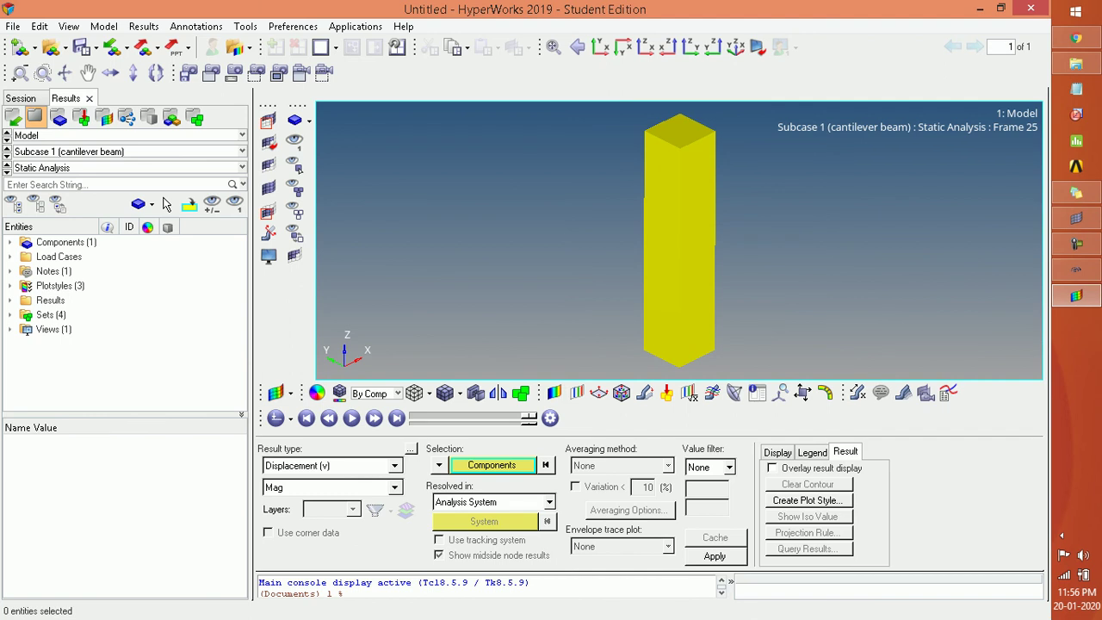
{"action": "left_click", "coordinate": [714, 555]}
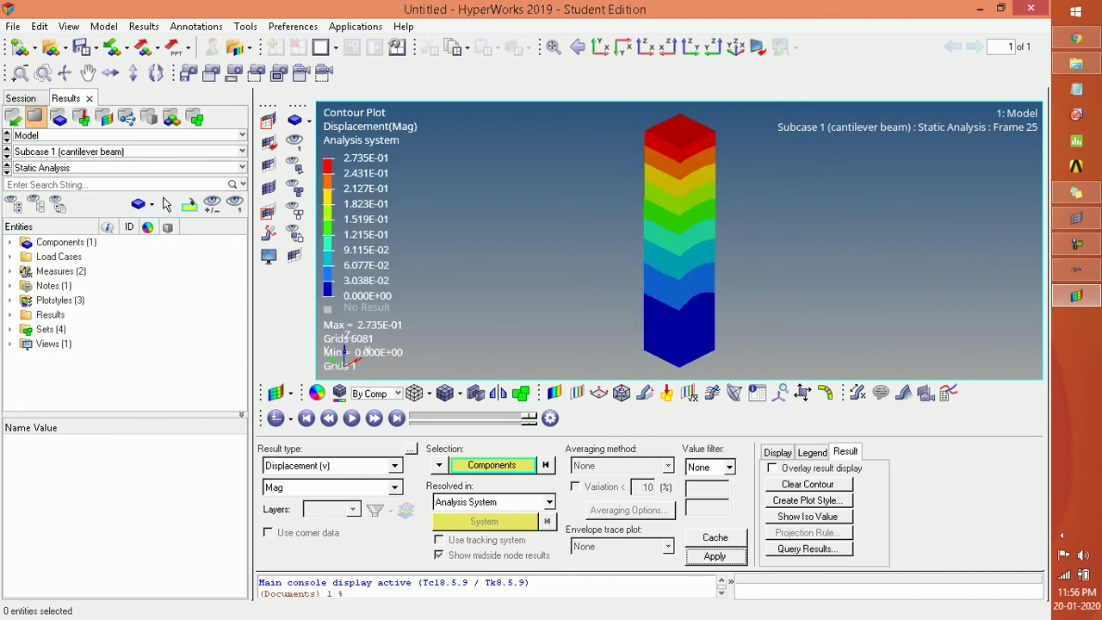
{"action": "left_click_drag", "start_coordinate": [644, 284], "coordinate": [719, 340], "text": "ctrl"}
{"action": "key", "text": "Right"}
{"action": "key", "text": "Right"}
{"action": "key", "text": "Right"}
{"action": "key", "text": "Right"}
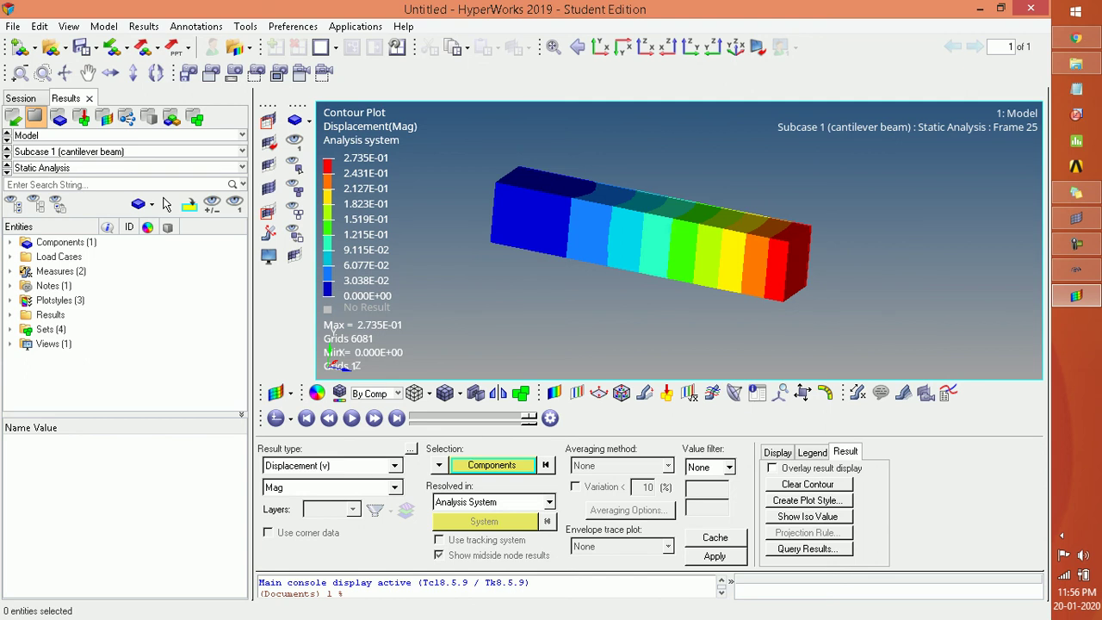
Contour the X component of the displacement, and return the displacement component to Mag.
{"action": "left_click", "coordinate": [394, 488]}
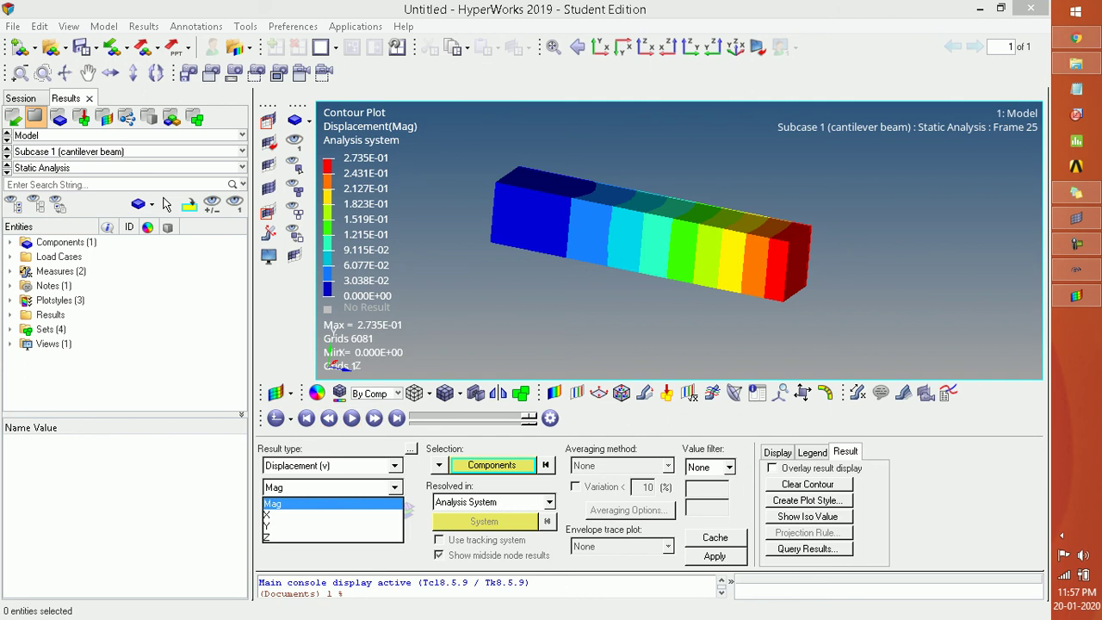
{"action": "left_click", "coordinate": [331, 515]}
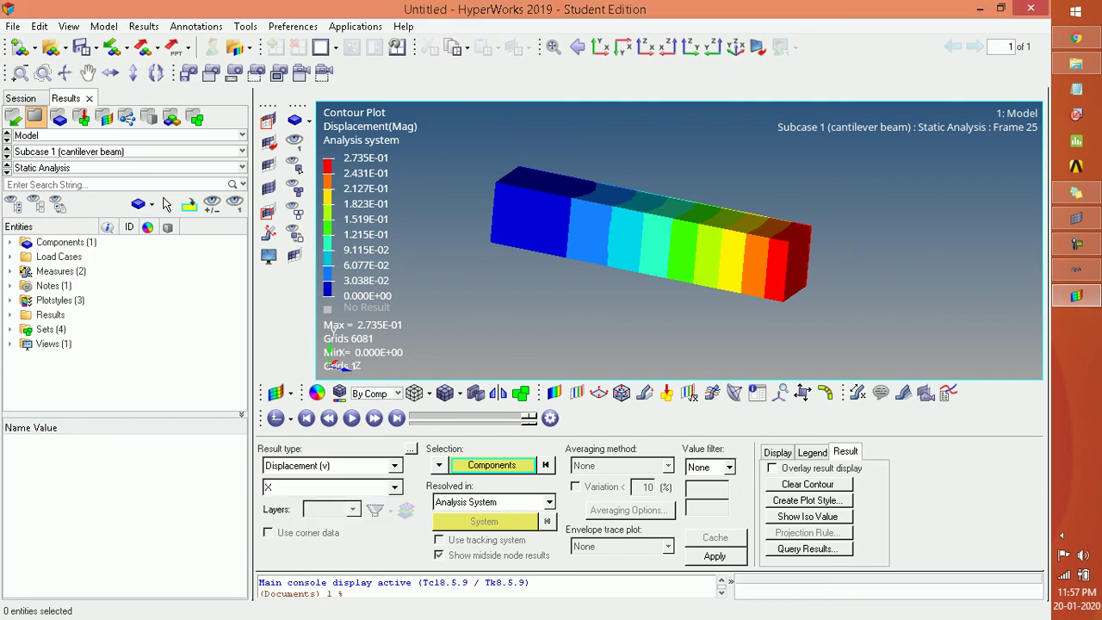
{"action": "left_click", "coordinate": [715, 557]}
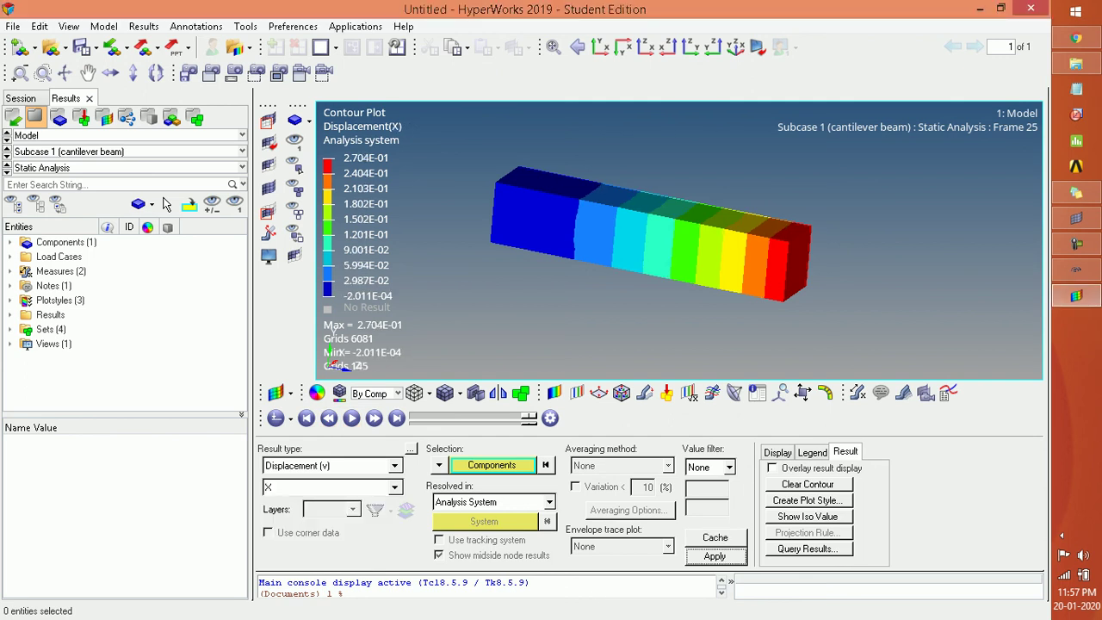
{"action": "left_click", "coordinate": [395, 488]}
{"action": "left_click", "coordinate": [332, 504]}
{"action": "key", "text": "Return"}
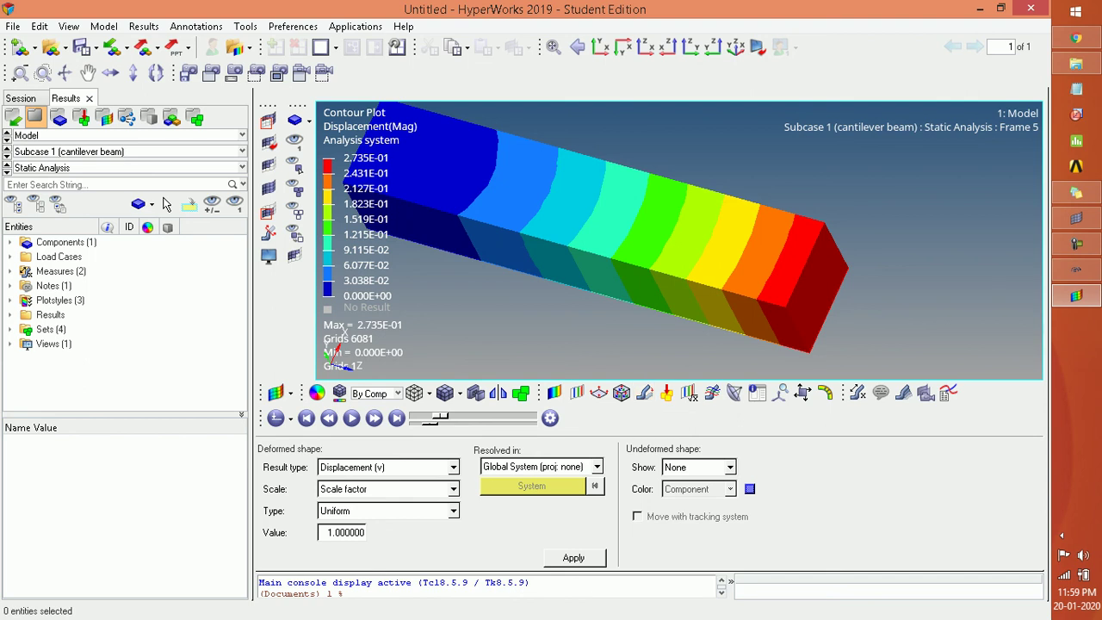
Open the deformed shape settings and animate the beam's displacement.
{"action": "left_click", "coordinate": [646, 393]}
{"action": "key", "text": "Tab"}
{"action": "left_click", "coordinate": [352, 418]}
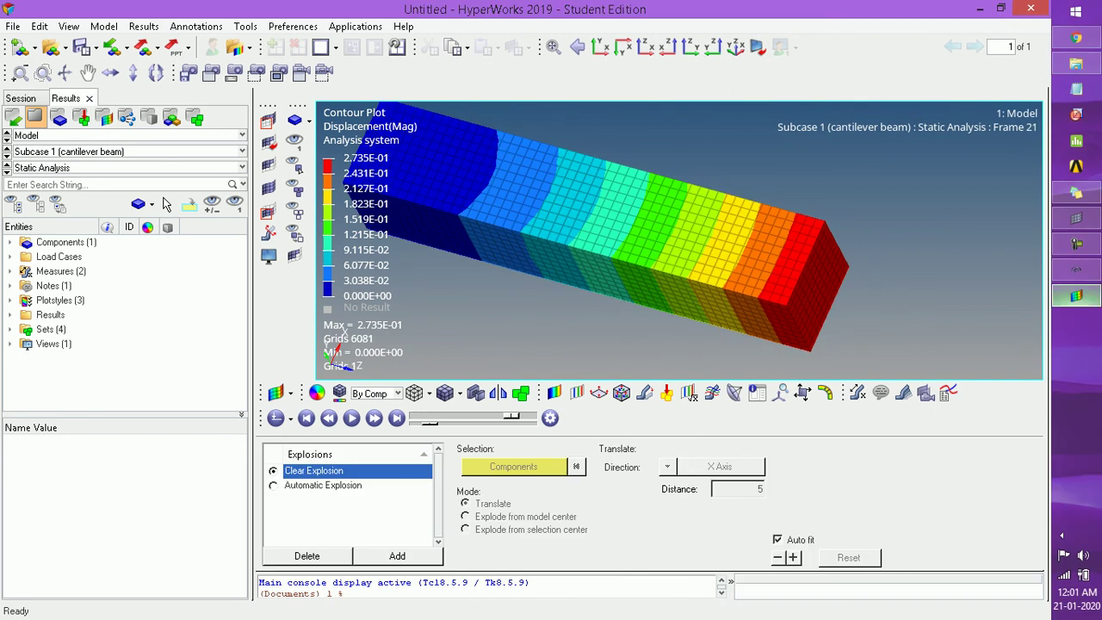
{"action": "left_click", "coordinate": [1077, 244]}
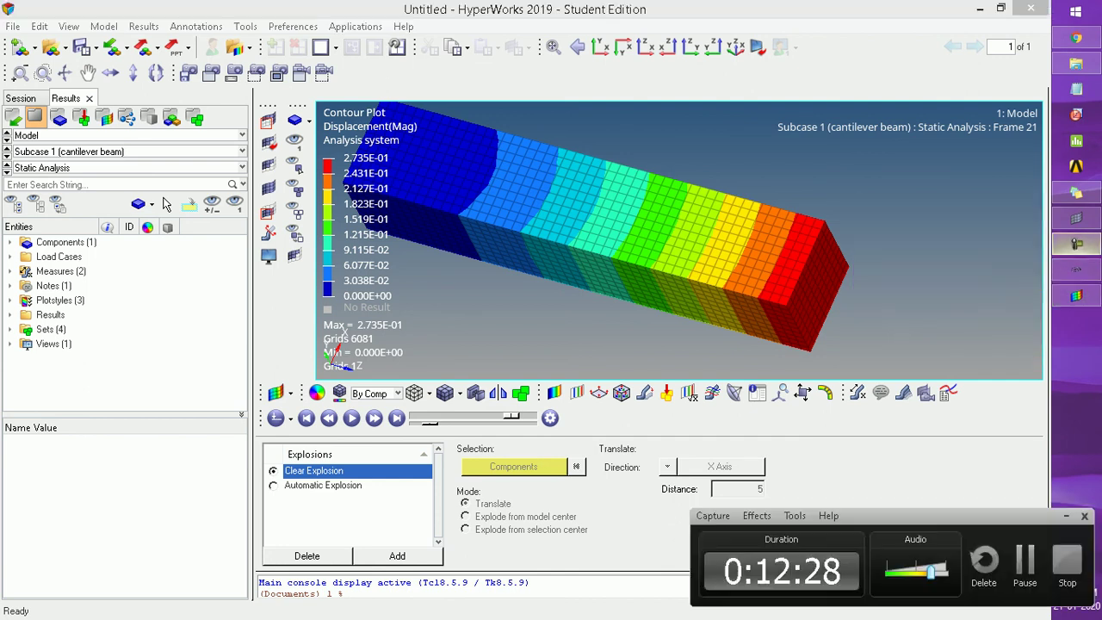